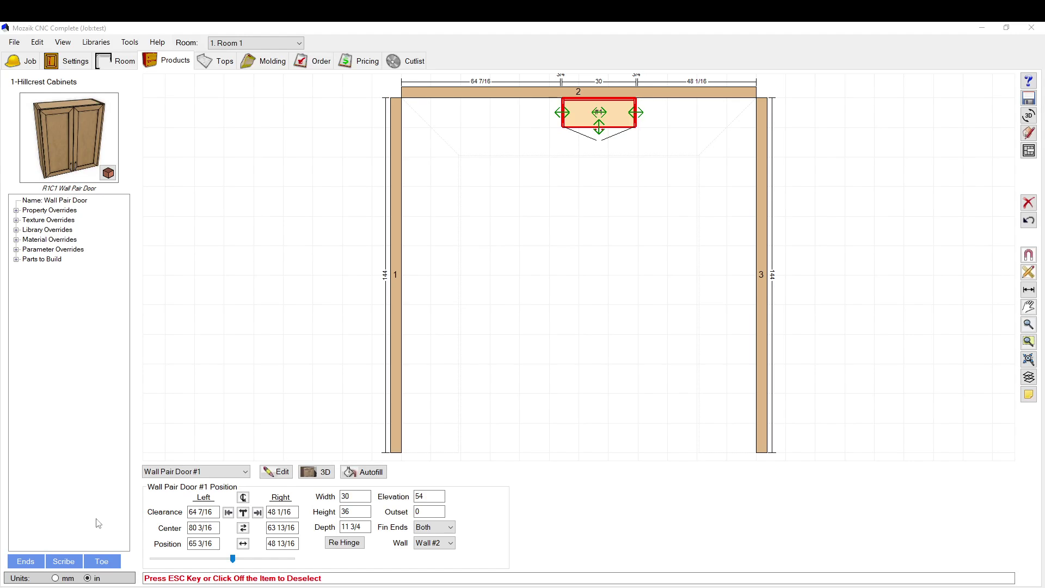
Move the Wall Pair Door cabinet along wall 2 to a left clearance of 54 1/2 and inspect it in the product editor.
left_click_drag(599, 112, 576, 121)
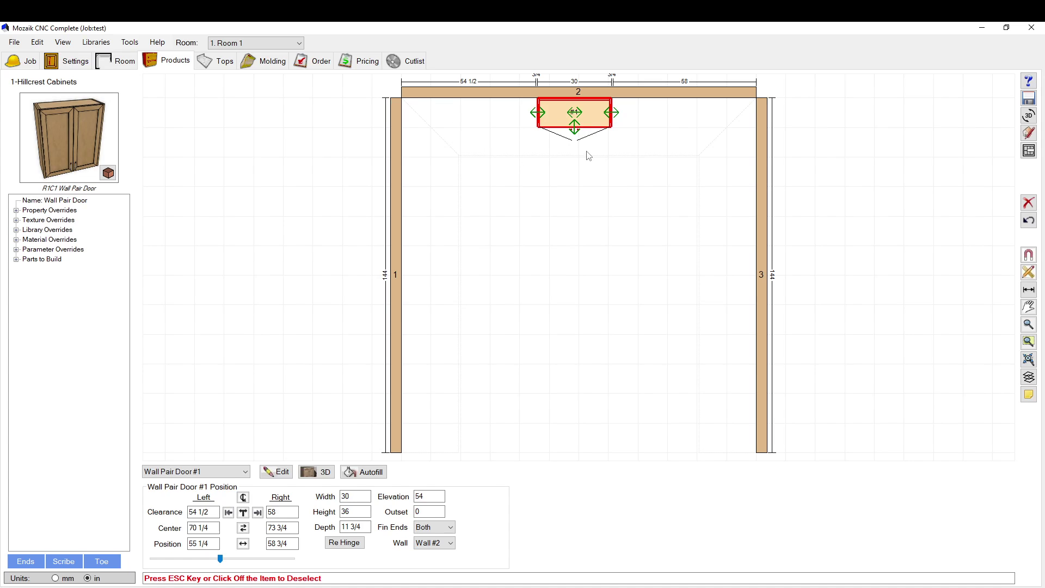
double_click(565, 120)
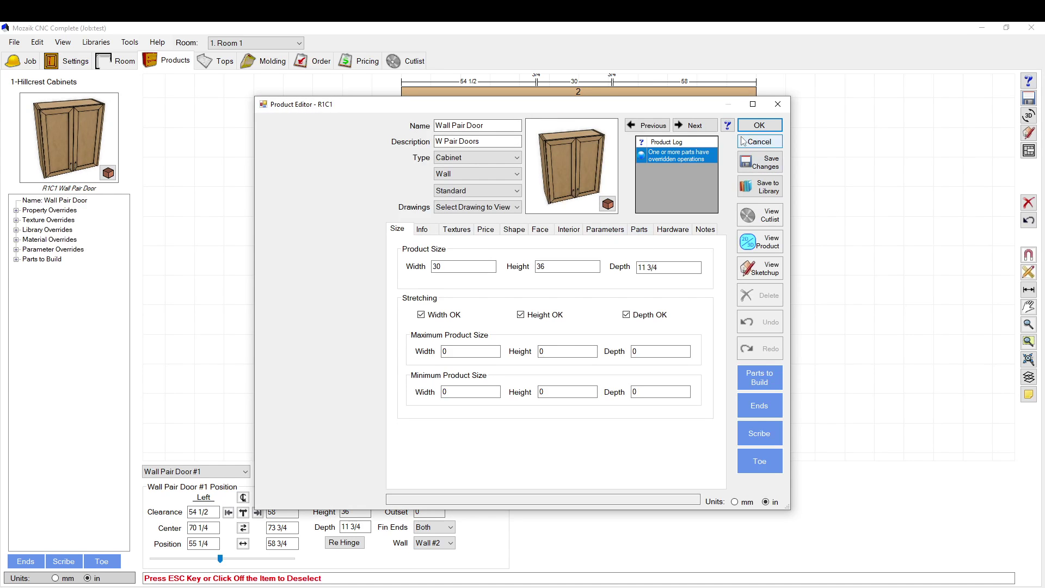
mouse_move(583, 164)
left_mouse_down()
mouse_move(556, 168)
mouse_move(576, 165)
left_mouse_up()
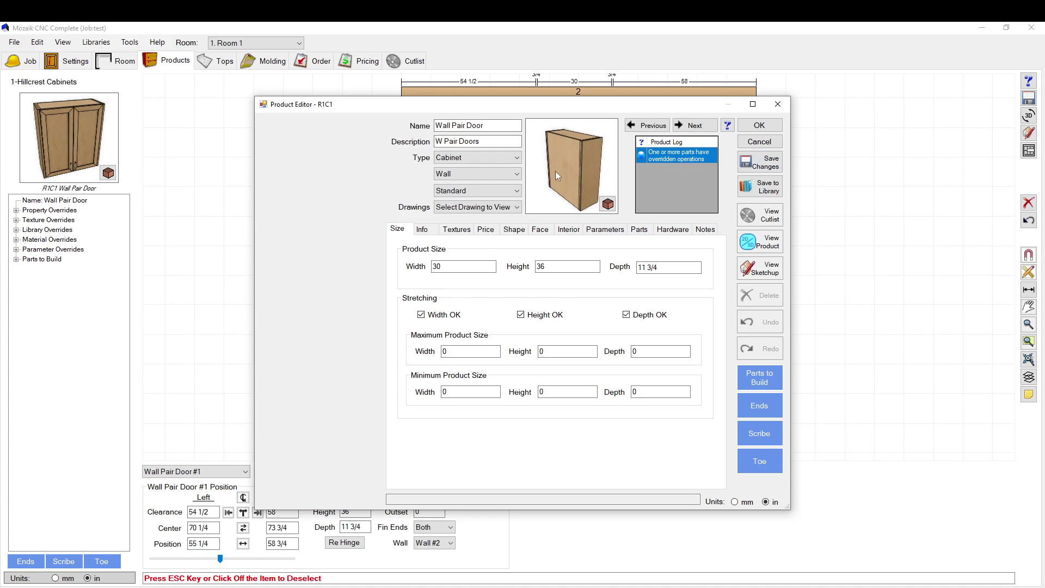
left_click(751, 141)
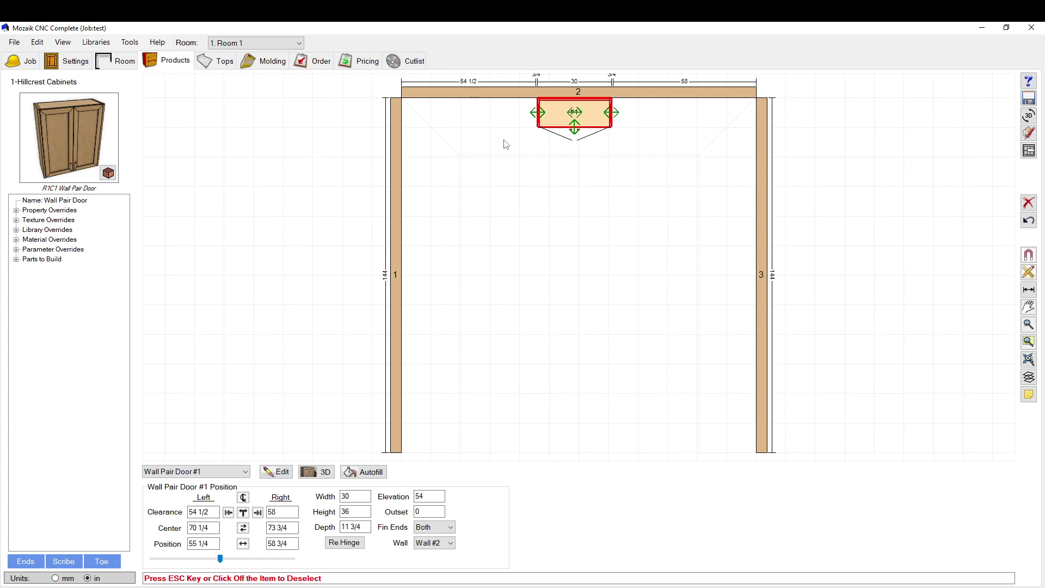
scroll(598, 135, "up", 3)
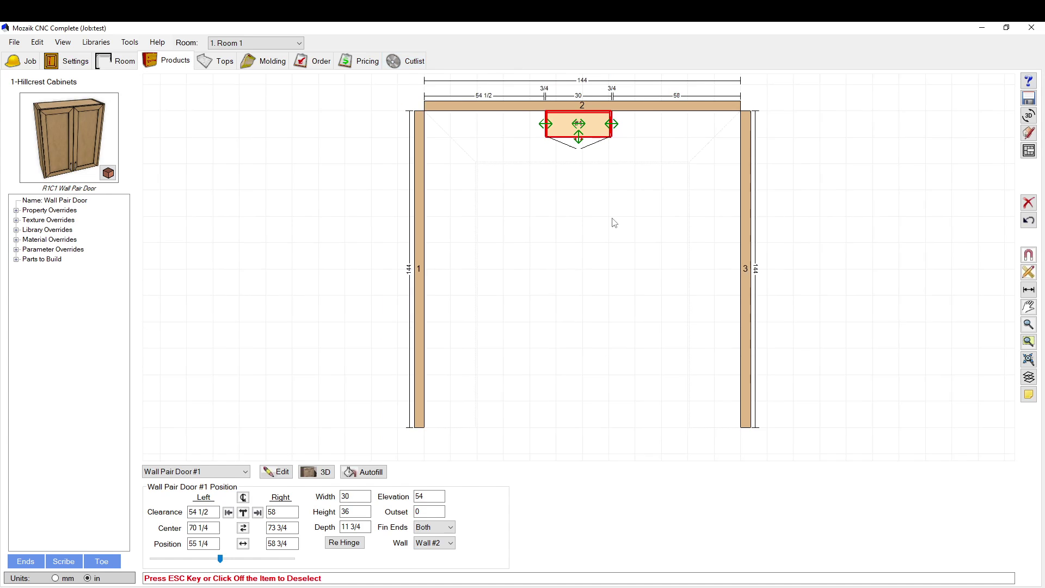
scroll(599, 135, "up", 1)
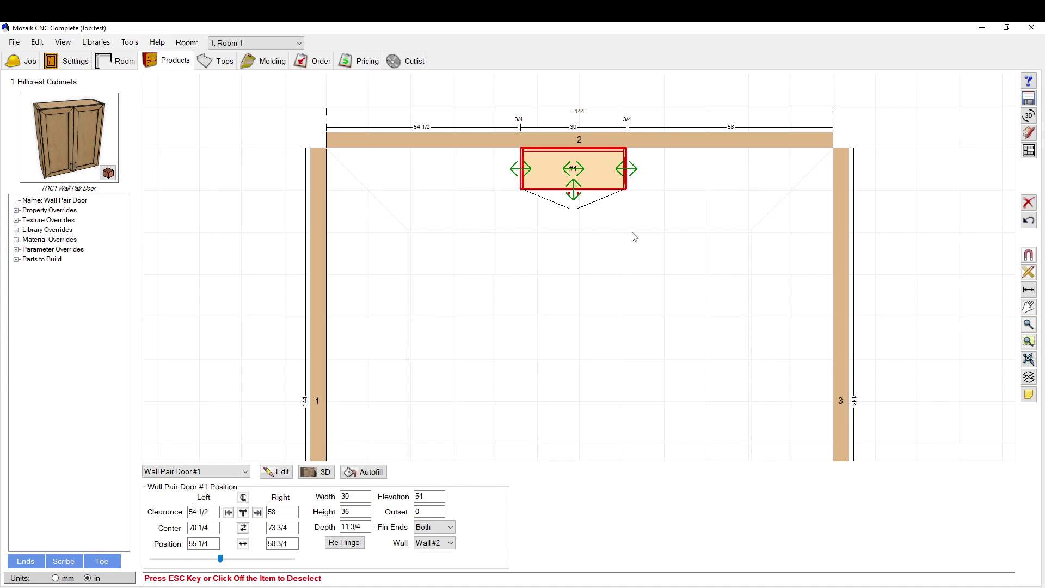
Open the Bottom part of the HC DYNALEGS panel fastener template in the hardware library and examine its first hole's anchors.
left_click(109, 43)
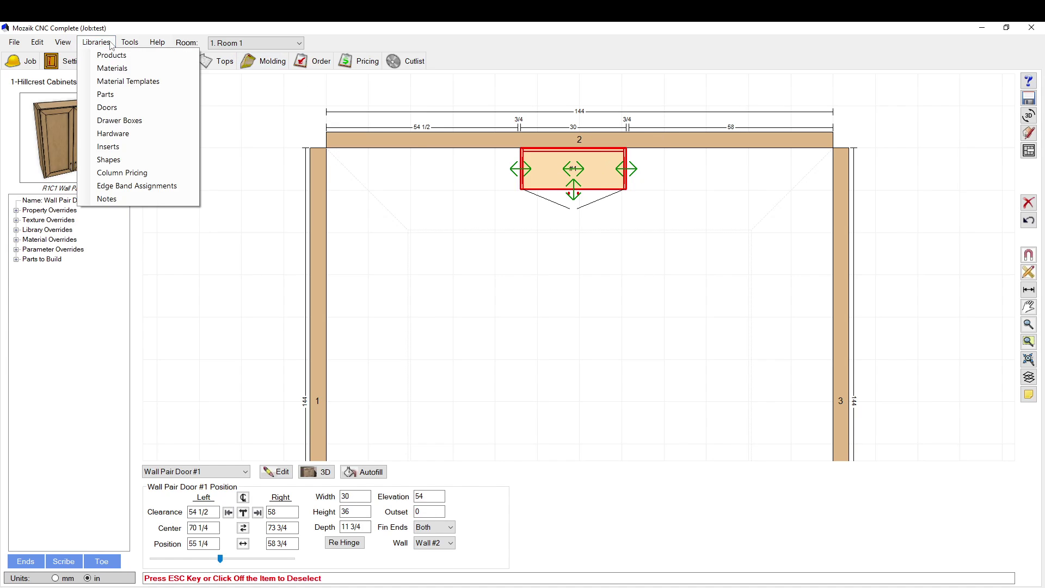
left_click(113, 134)
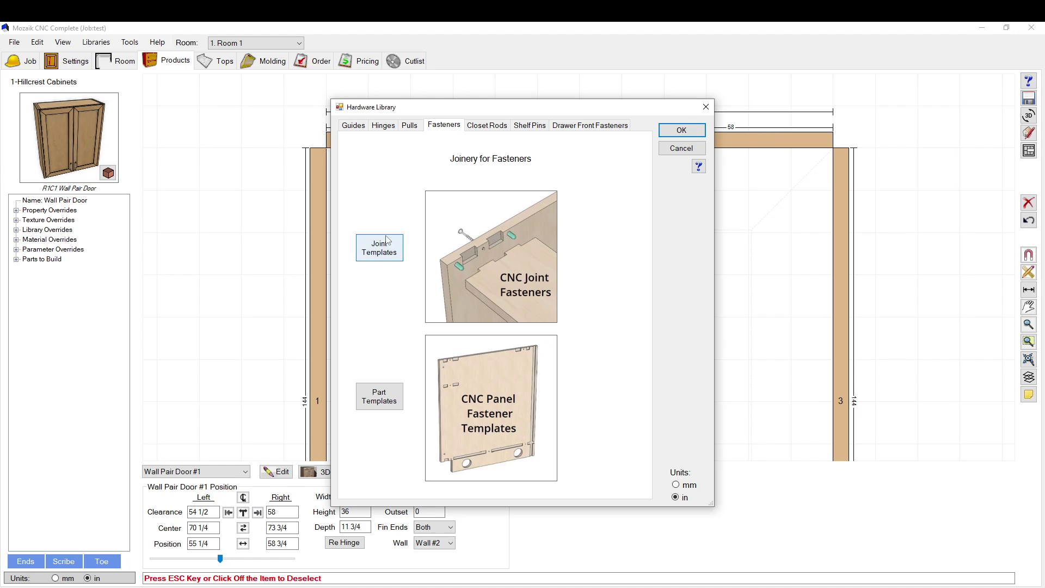
left_click(379, 401)
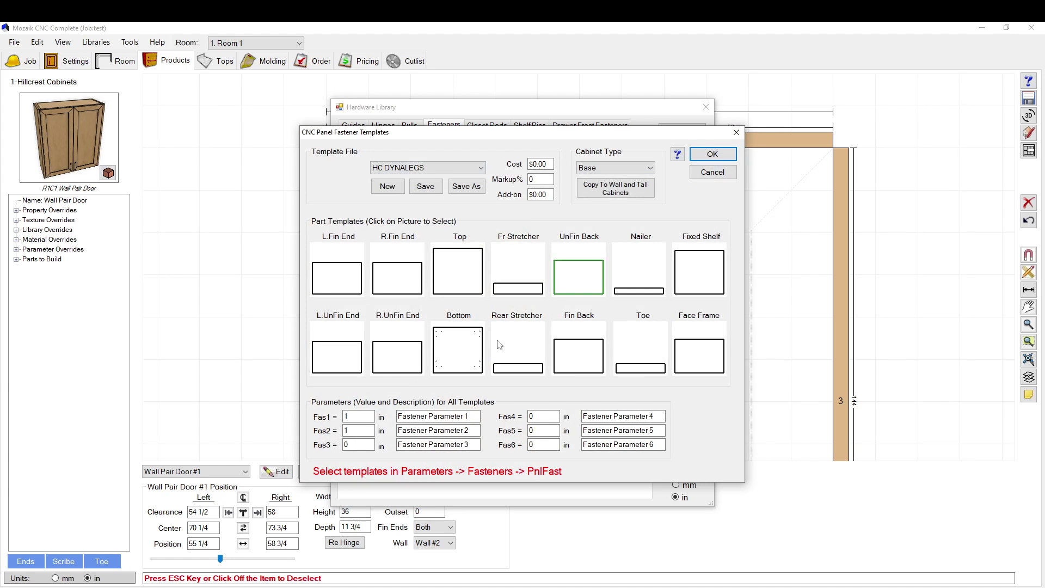
left_click(458, 356)
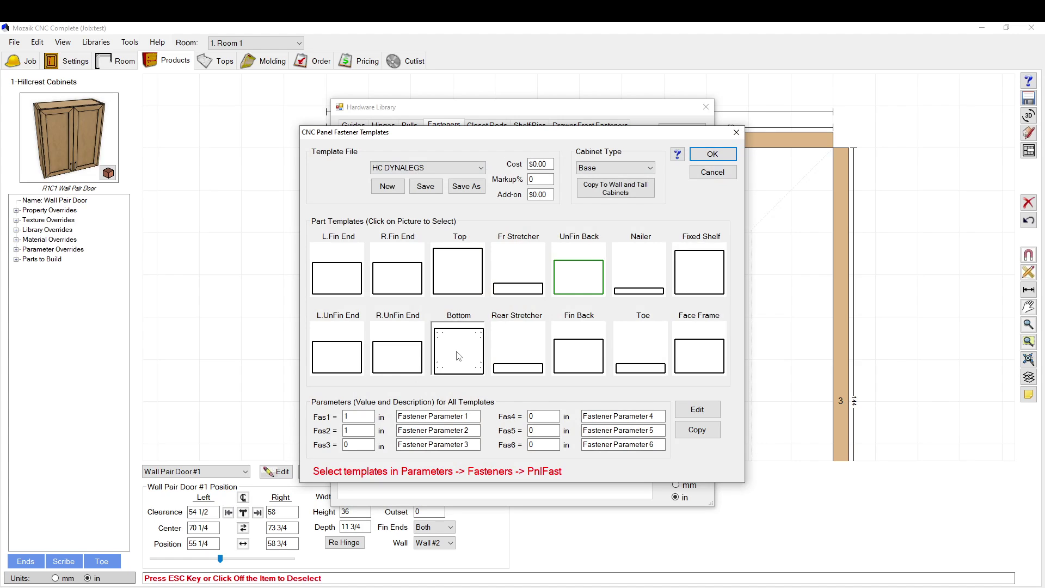
left_click(697, 409)
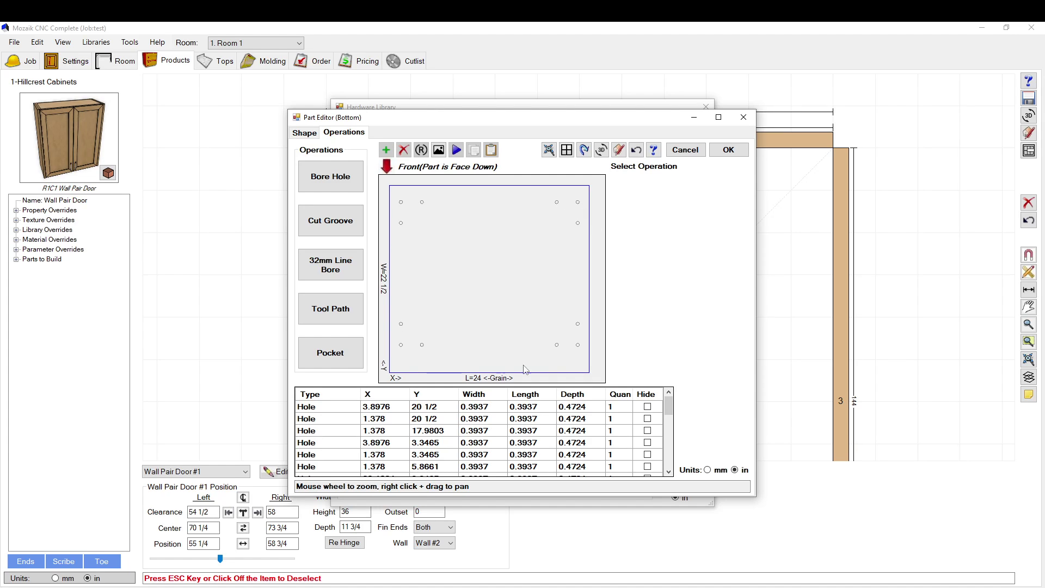
left_click(330, 407)
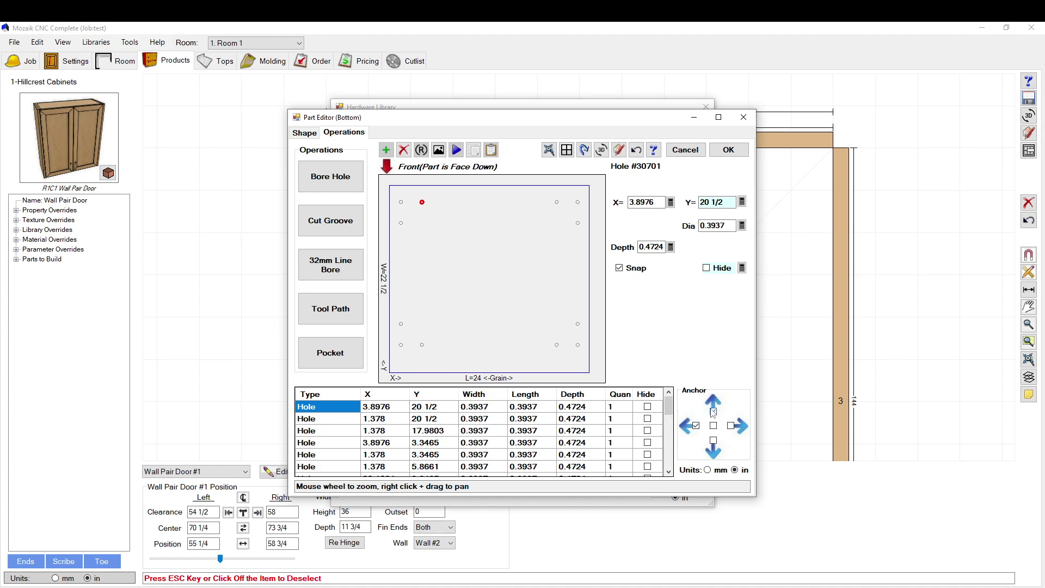
Try a Bottom part width of 8 to test how the holes follow the resized shape.
left_click(305, 133)
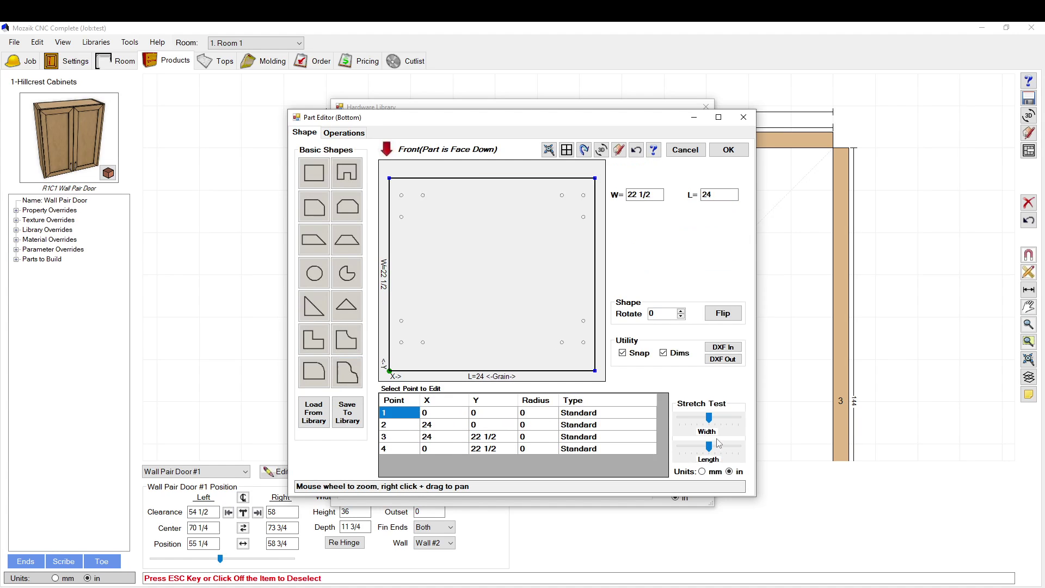
left_click_drag(709, 419, 757, 421)
type("8")
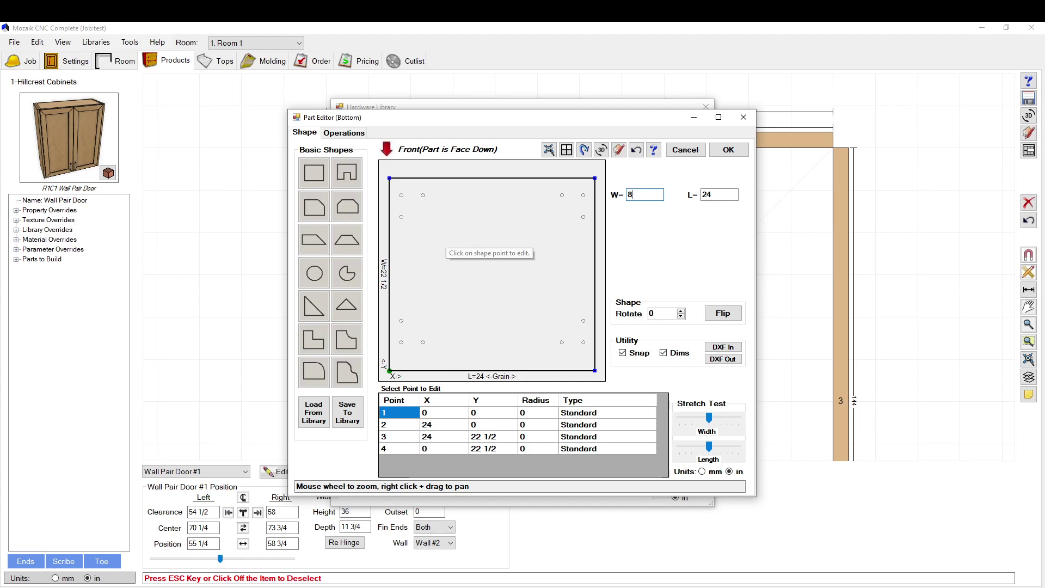
left_click(719, 200)
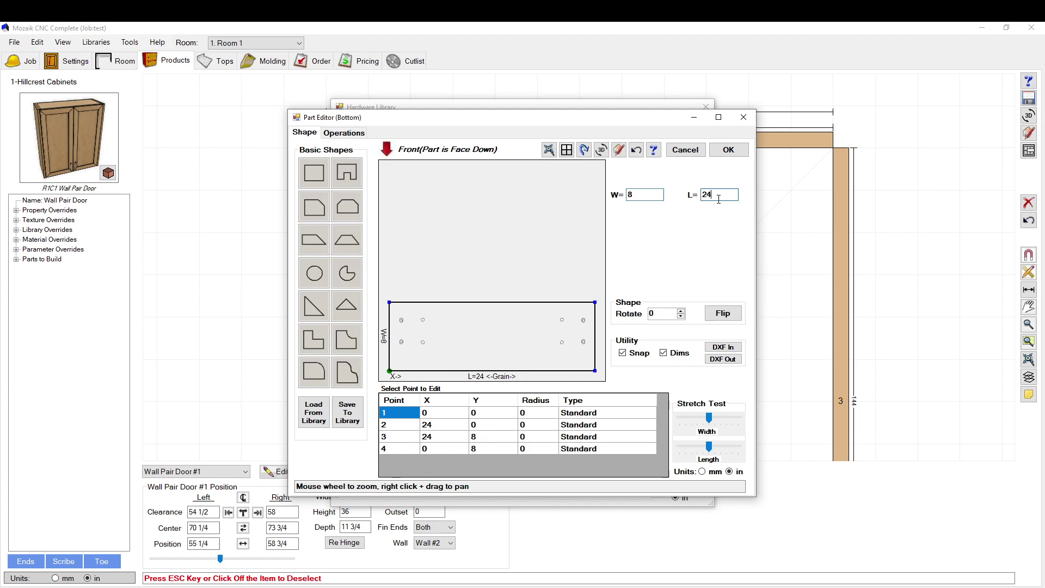
Test the Bottom part at width 24 and length 8, check its operations, and close the part editor without saving.
double_click(645, 195)
type("24")
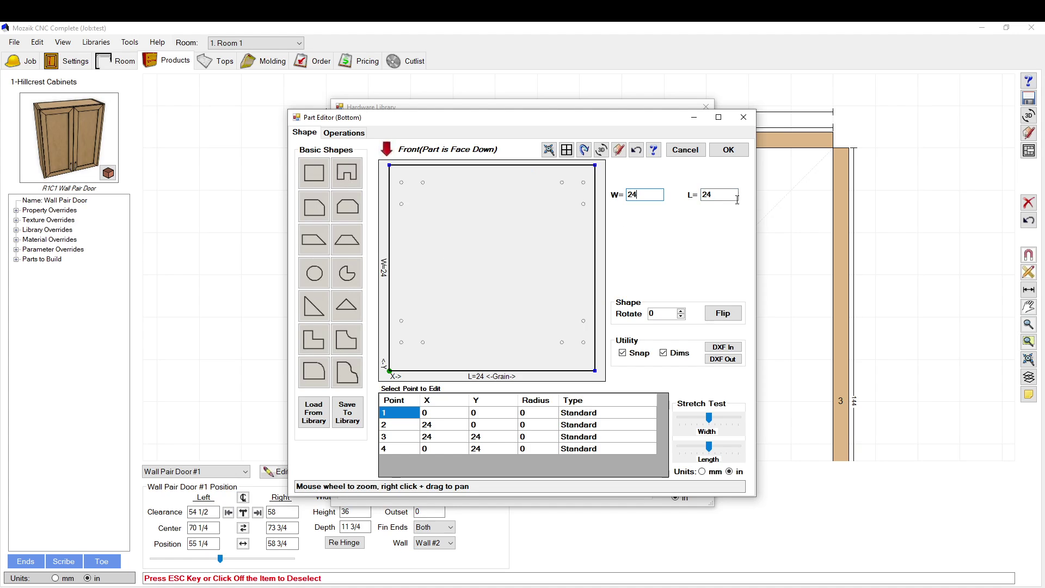
key("Tab")
type("8")
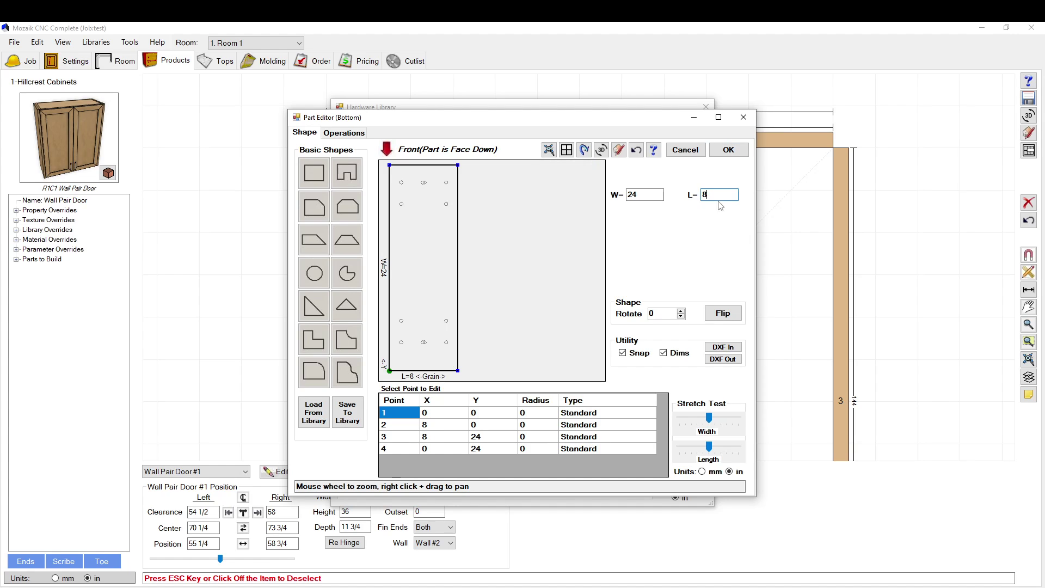
left_click(344, 132)
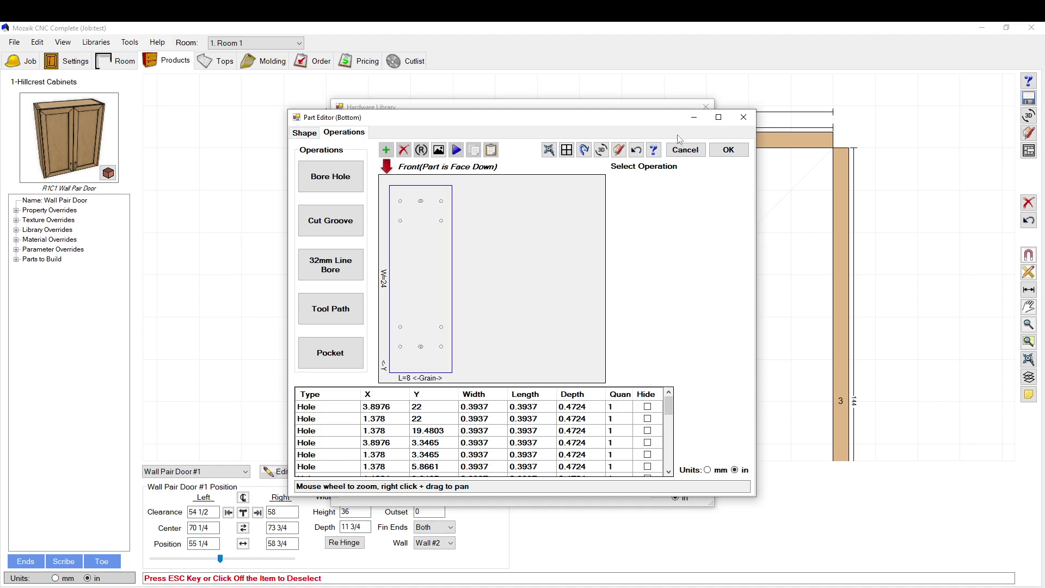
left_click(743, 117)
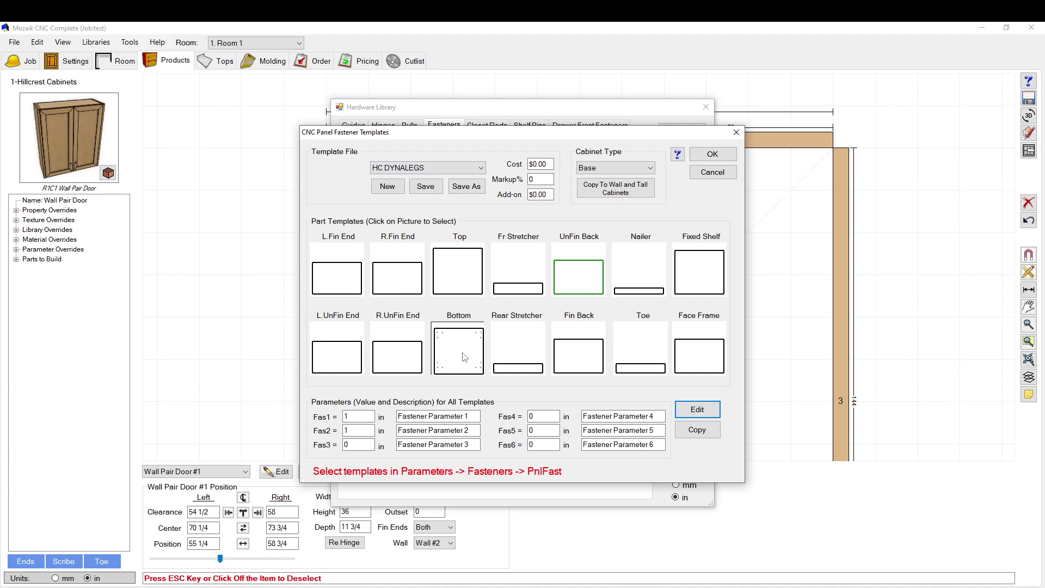
Reopen the Bottom part template and examine the settings of the hidden 0.1969 diameter holes.
left_click(699, 410)
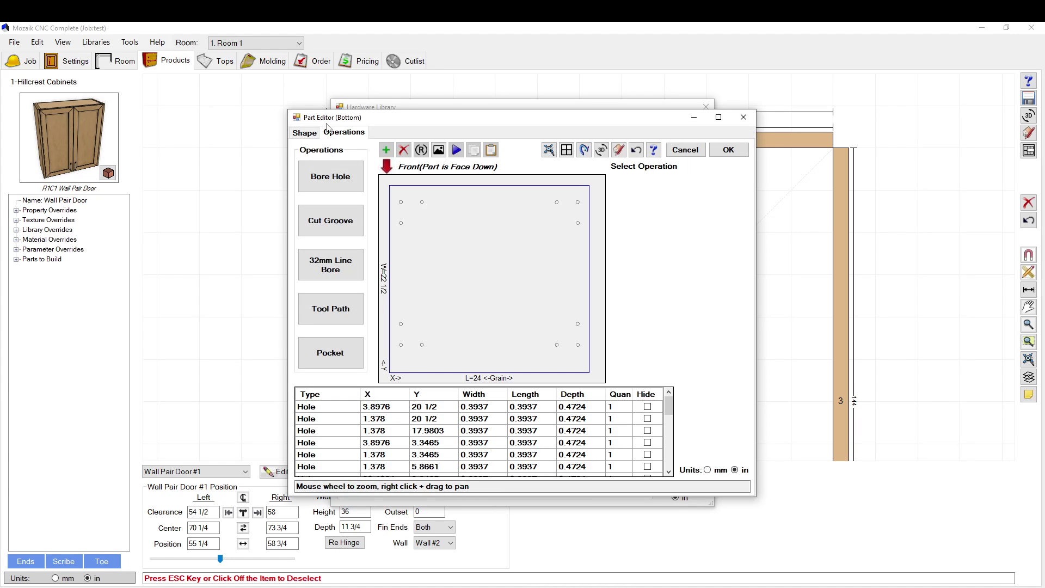
scroll(347, 423, "down", 10)
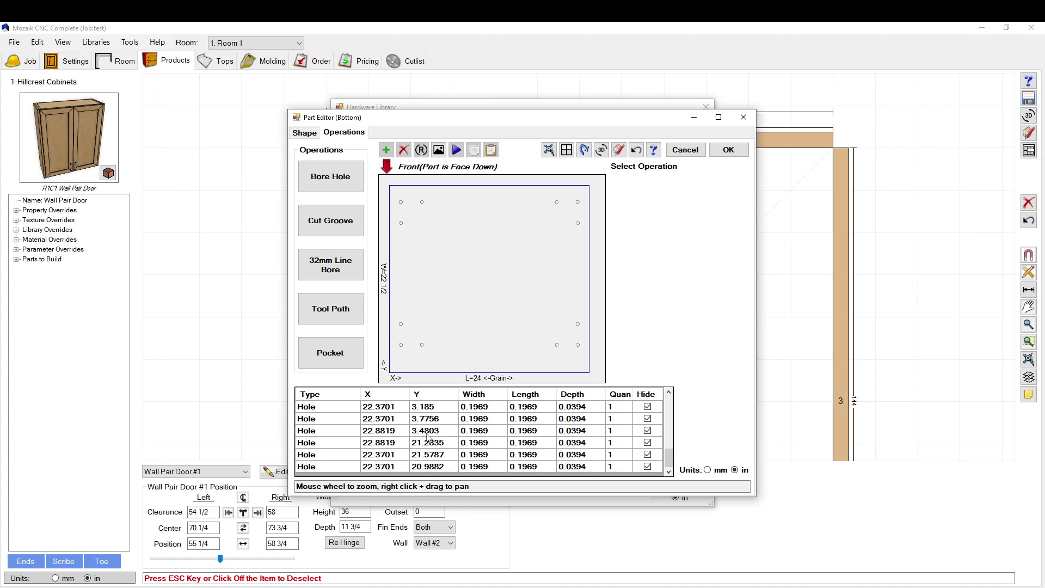
left_click(313, 407)
left_click(319, 419)
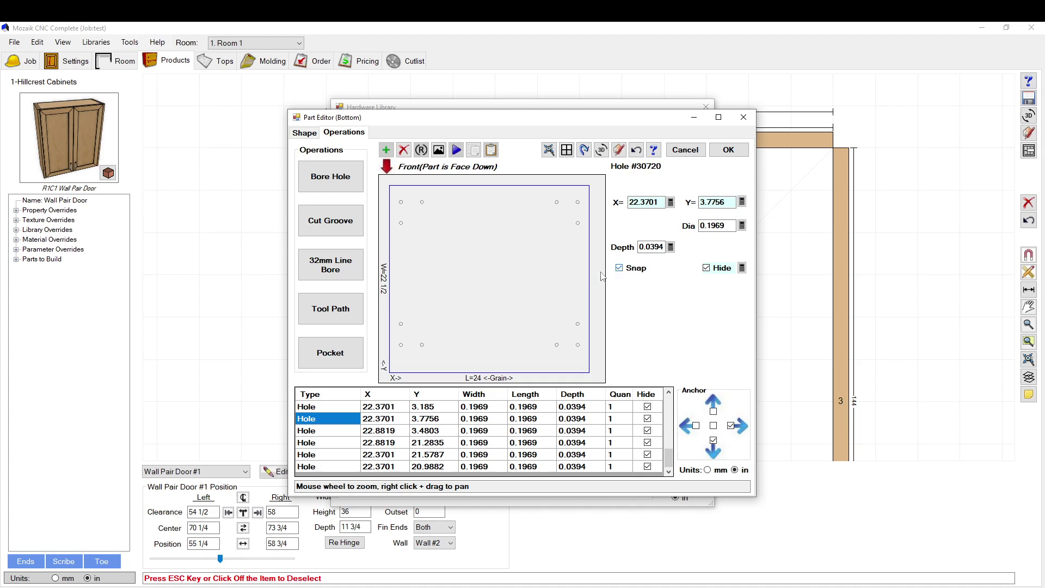
Try a length of 6 on the Bottom part shape, then cancel the edit, the fastener templates and the hardware library.
left_click(306, 134)
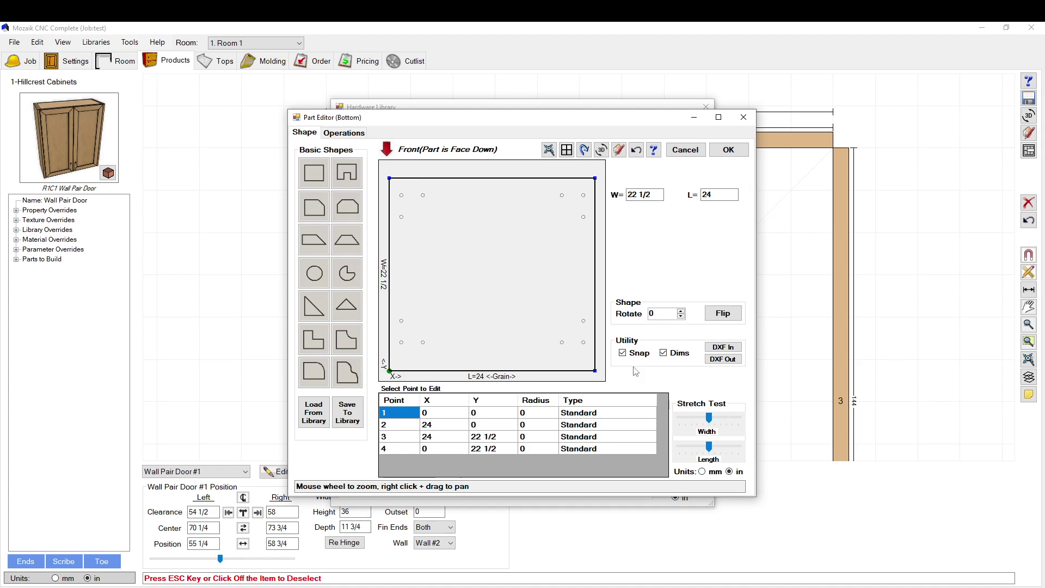
double_click(719, 195)
type("6")
left_click(685, 150)
left_click(712, 172)
left_click(550, 341)
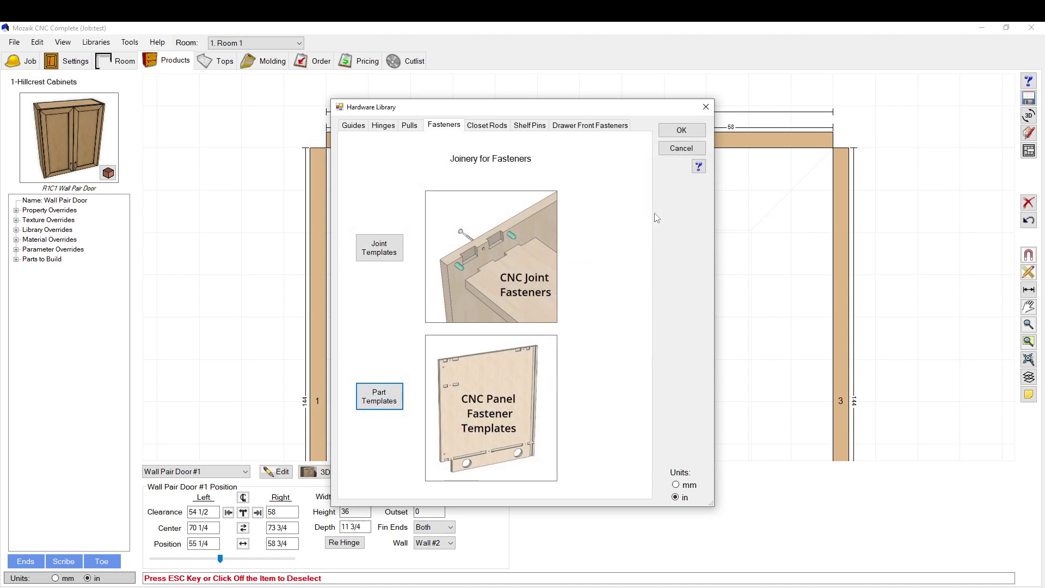
left_click(681, 147)
Place a 1DR base cabinet on wall 2 between wall 1 and the wall cabinet.
left_click(389, 236)
scroll(334, 234, "down", 2)
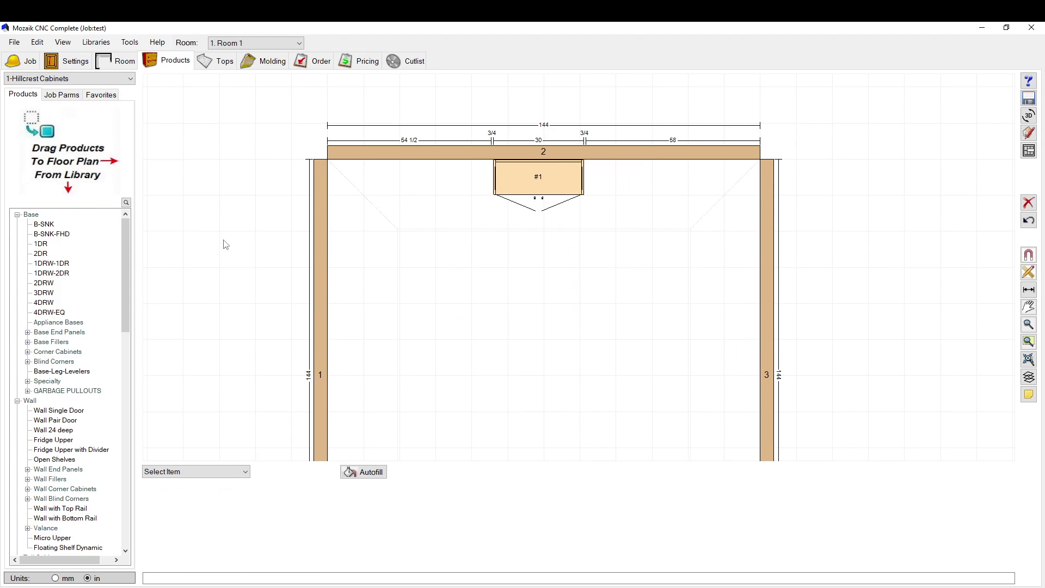
left_click_drag(40, 244, 447, 211)
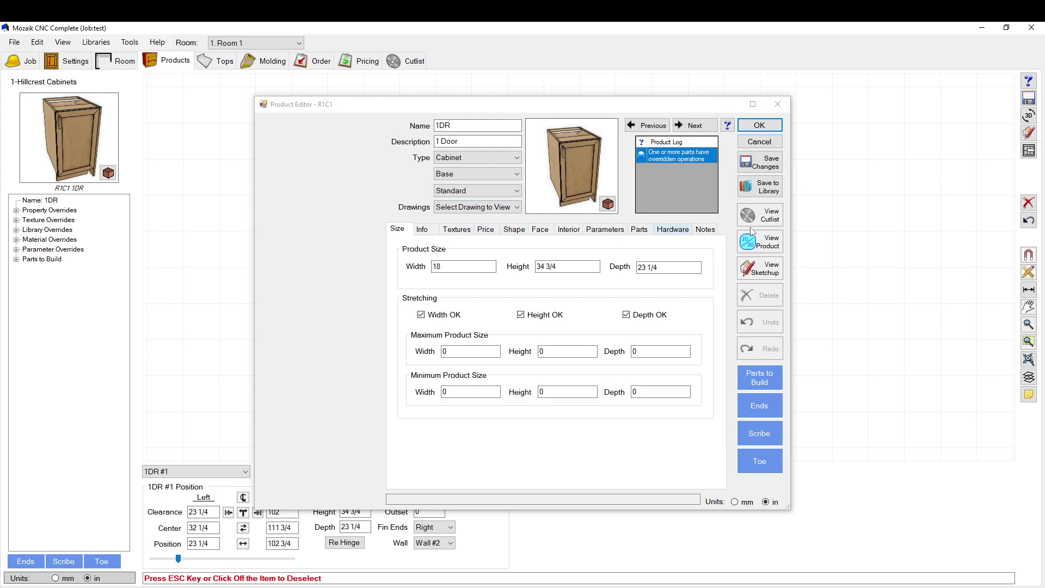
View the 1DR cabinet in the product viewer from the Top view.
left_click(753, 244)
left_click(621, 332)
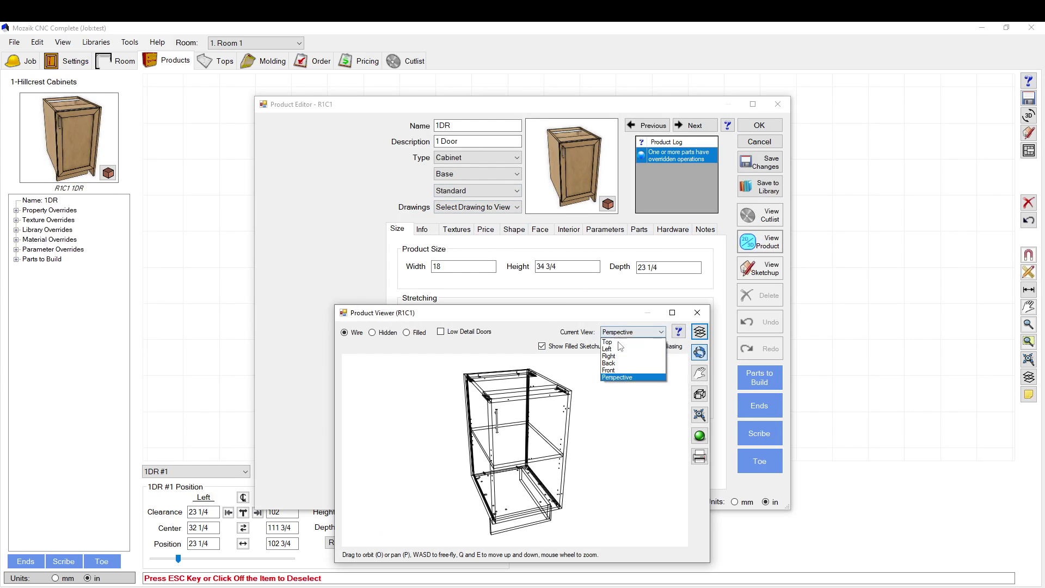
left_click(607, 341)
scroll(525, 387, "up", 4)
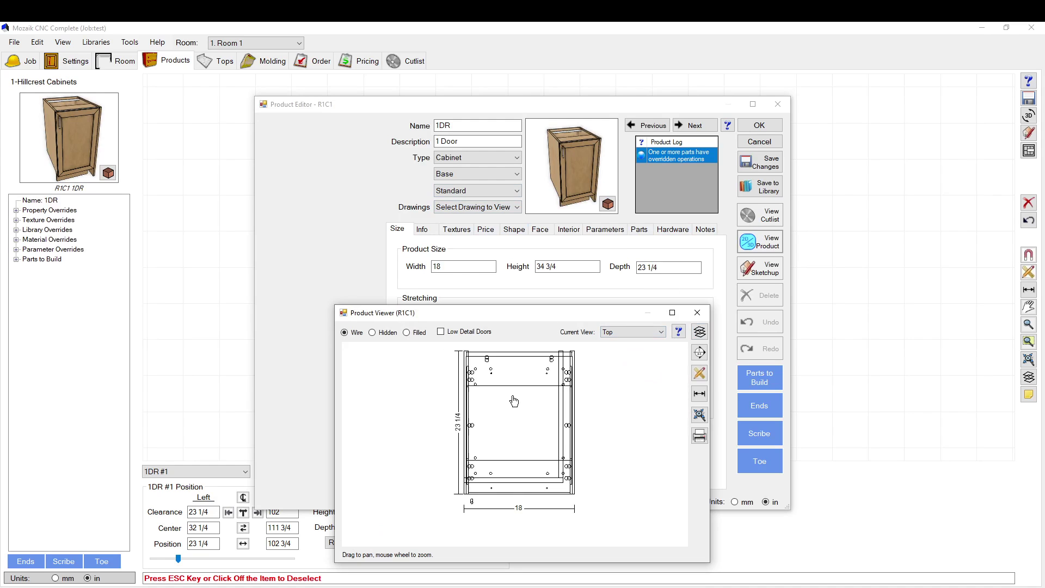
scroll(524, 387, "down", 1)
Hide the cabinet's Tops layer to examine the hole pattern in its bottom, then close the viewer and product editor.
left_click(700, 331)
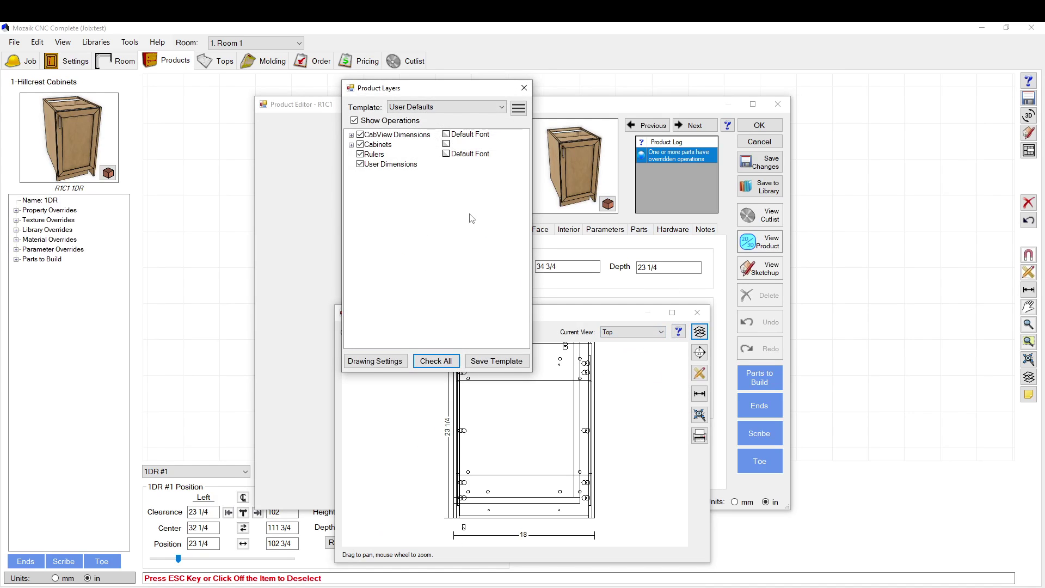
left_click(352, 145)
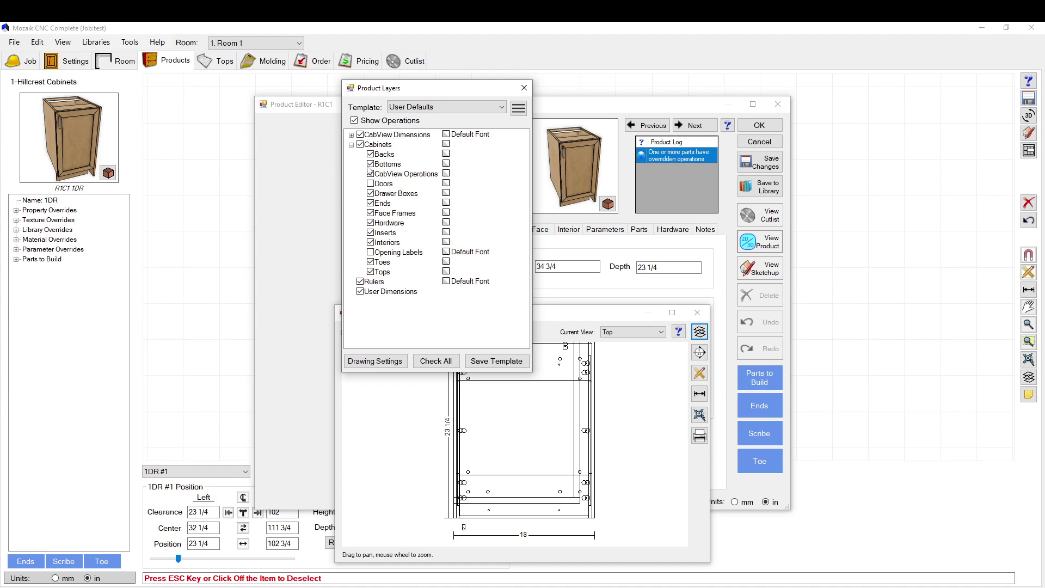
left_click(372, 273)
scroll(531, 471, "down", 3)
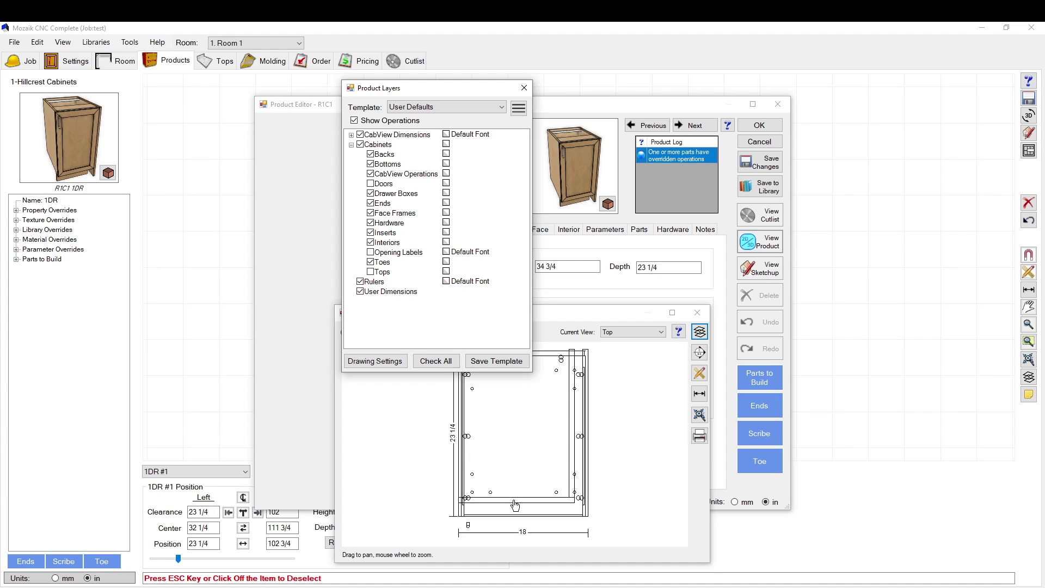
scroll(568, 404, "up", 5)
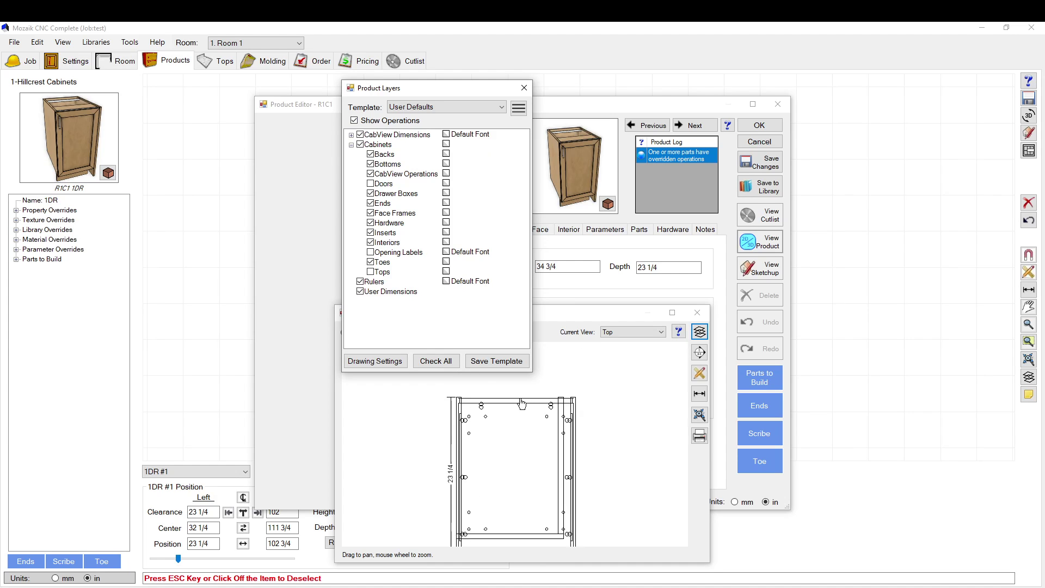
left_click(524, 88)
left_click(697, 312)
left_click(762, 127)
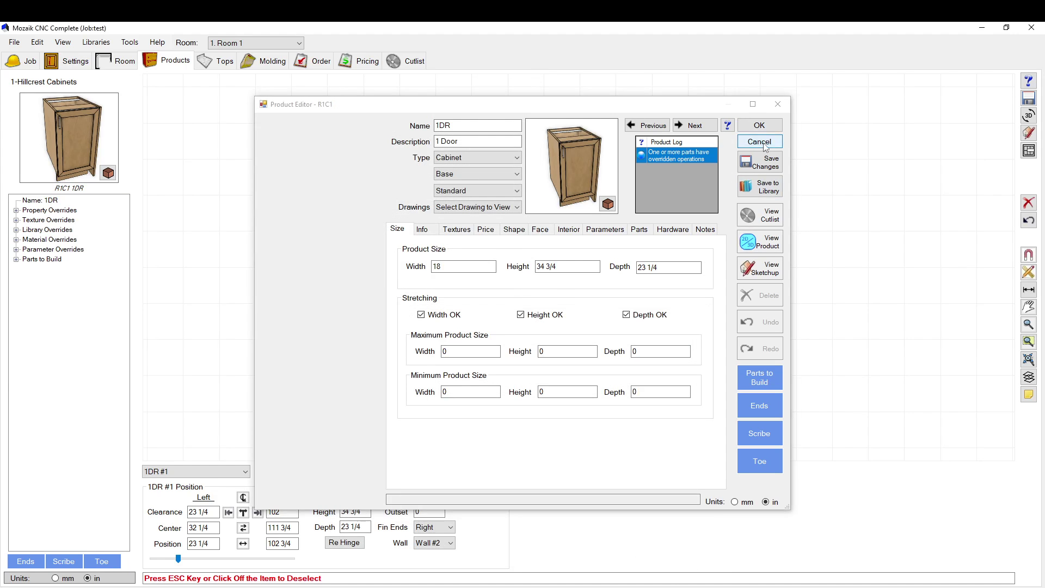
Open the job parameters for review and close them.
left_click(37, 42)
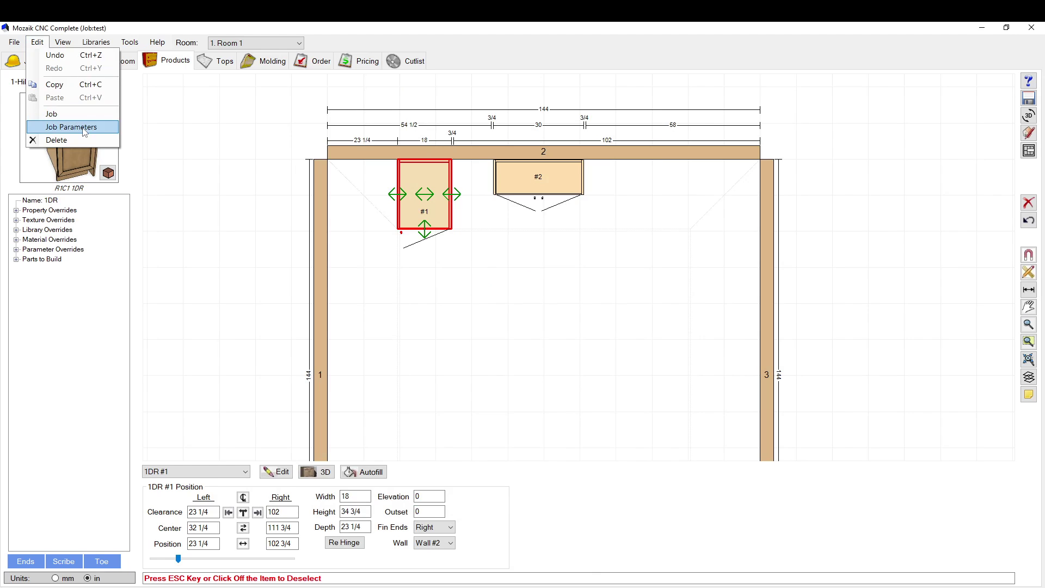
left_click(71, 127)
left_click(604, 243)
left_click(604, 244)
left_click(686, 256)
left_click(689, 141)
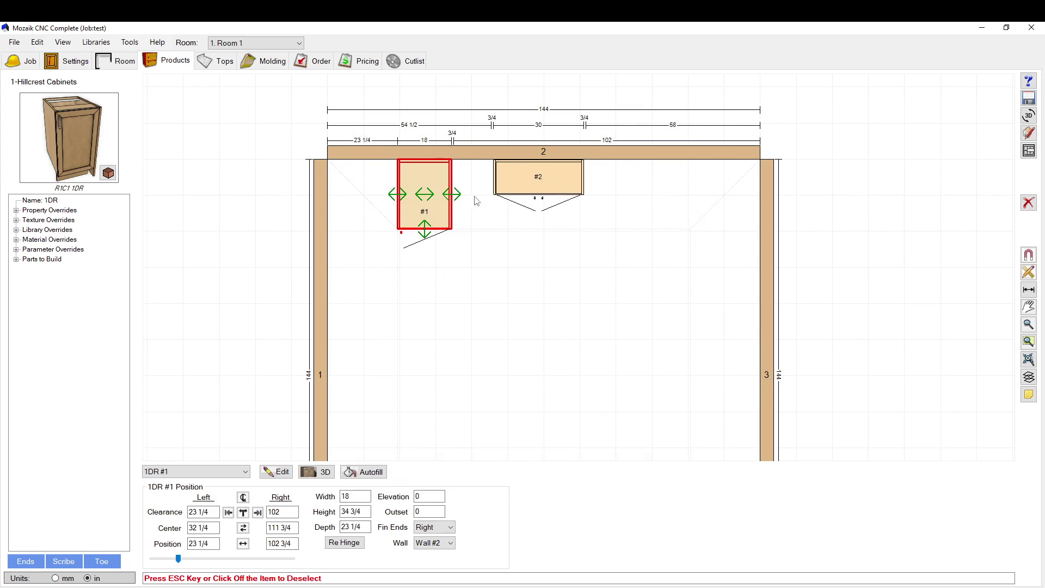
Open the 1DR base cabinet in the product editor and show the hole pattern of its bottom in the product viewer.
double_click(438, 201)
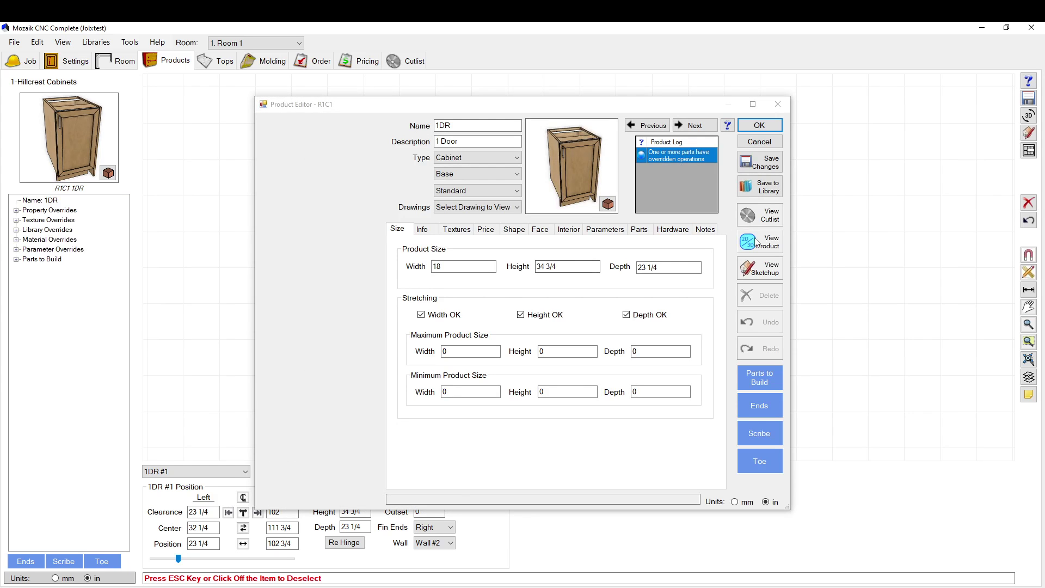
left_click(760, 242)
left_click_drag(495, 379, 511, 454)
scroll(471, 383, "down", 1)
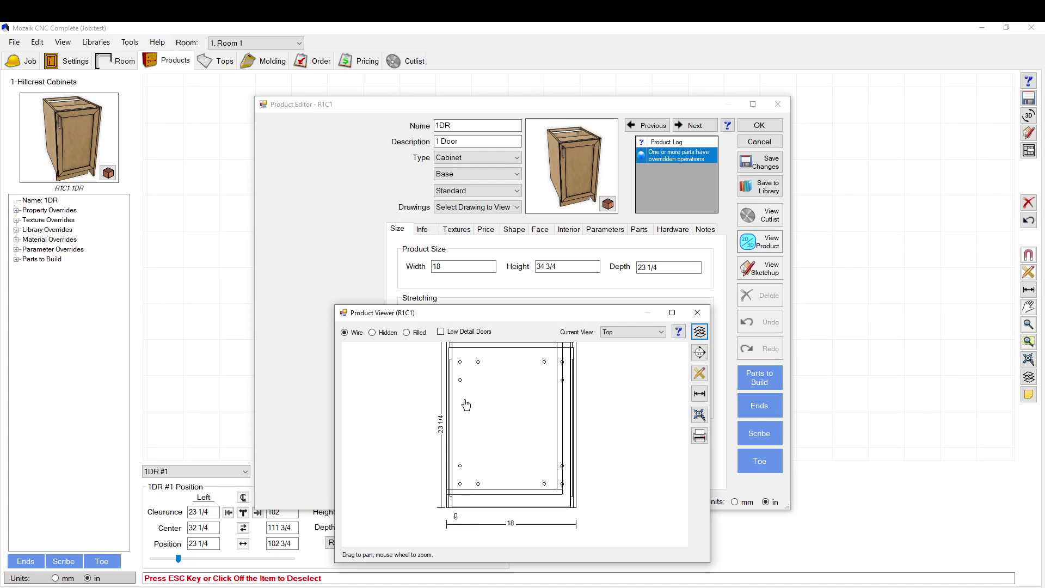
Set the cabinet's width to 6 in and examine the leveler-leg holes at the back of its bottom.
left_click(556, 299)
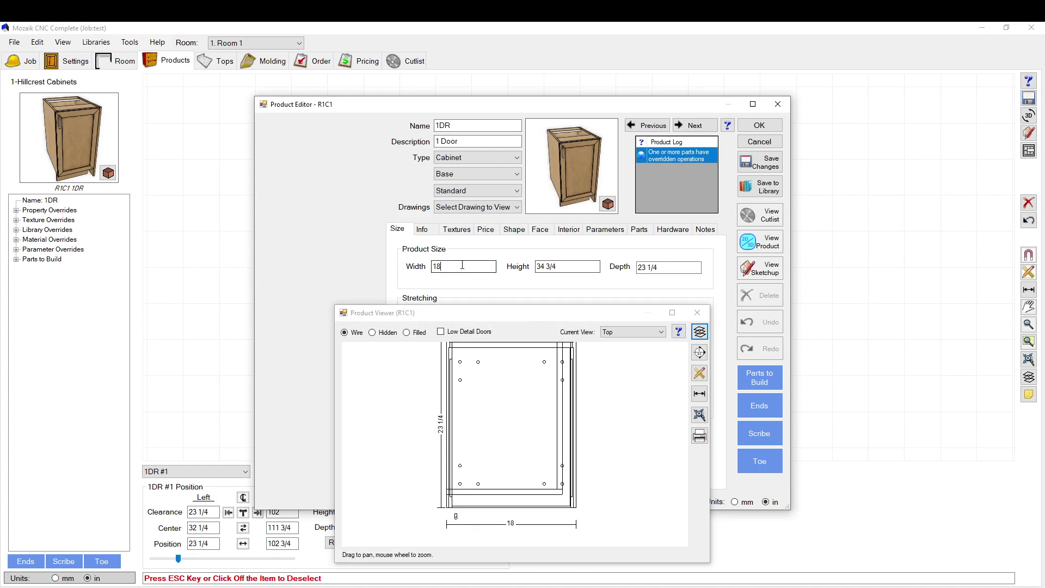
type("6")
key("Tab")
scroll(460, 355, "up", 4)
left_click_drag(460, 355, 461, 367)
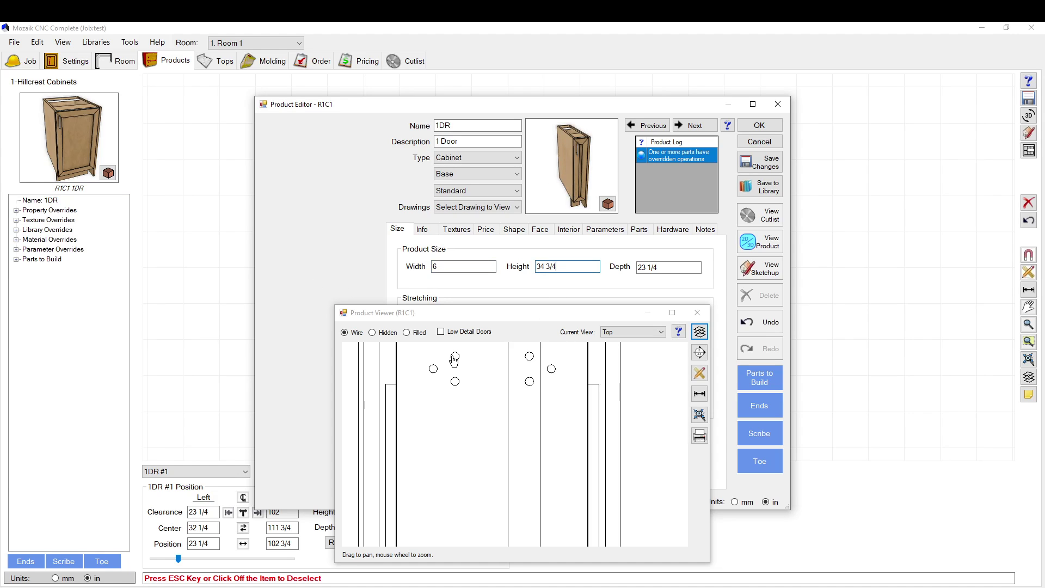
Change the cabinet's width to 8 in, 9 in and finally 10 in to compare the hole patterns.
left_click(433, 266)
left_click(436, 267)
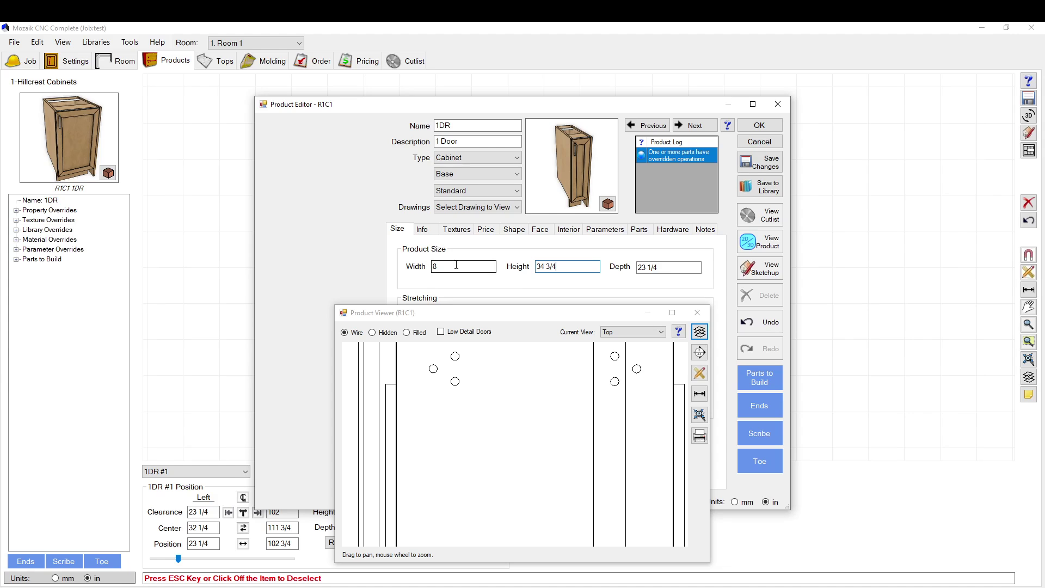
left_click(583, 267)
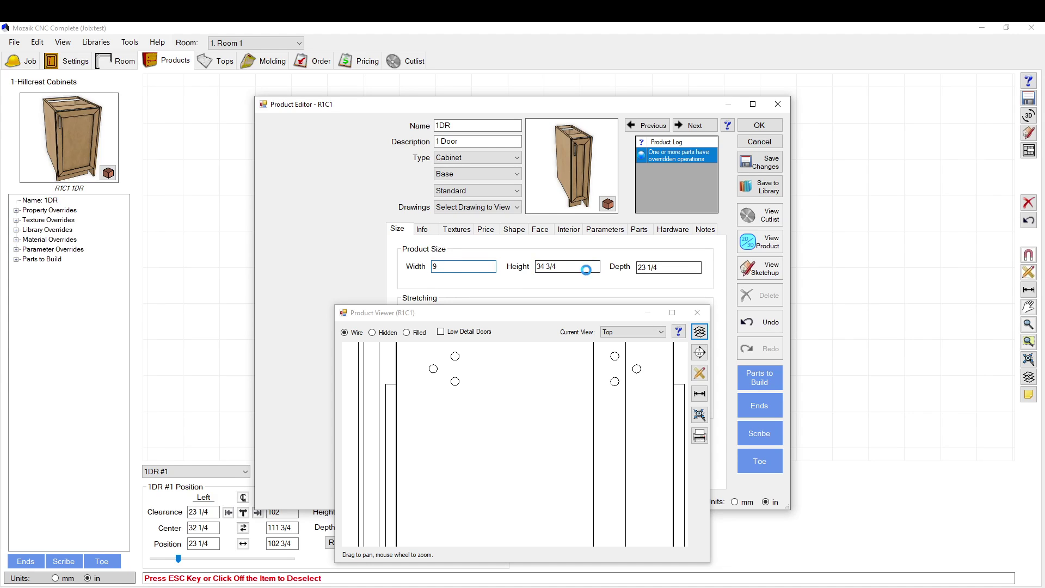
key("shift+Tab")
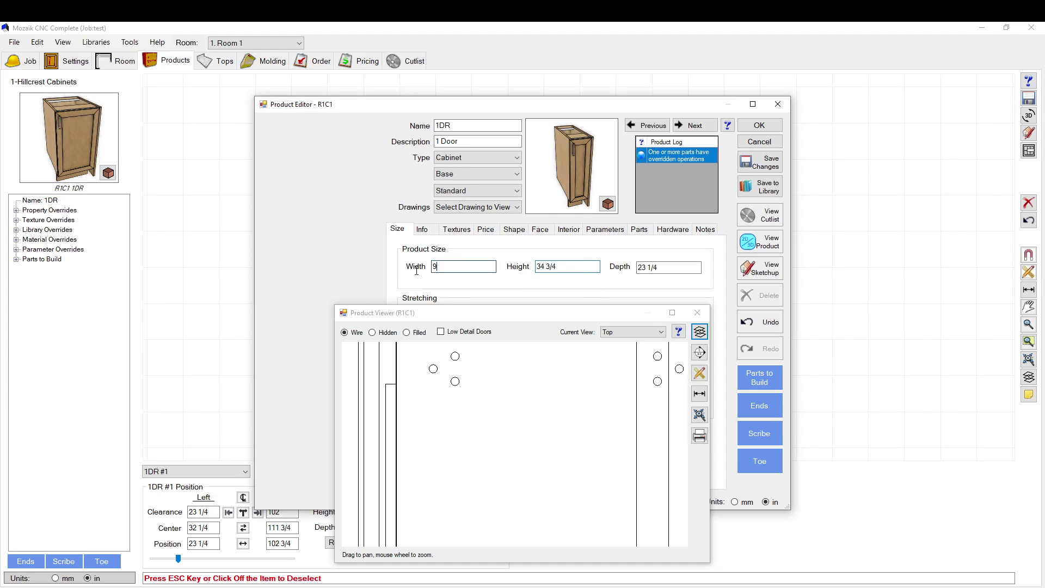
key("Tab")
Examine the holes at both ends of the 10 in wide bottom, then close the viewer and discard the size changes.
scroll(532, 490, "down", 3)
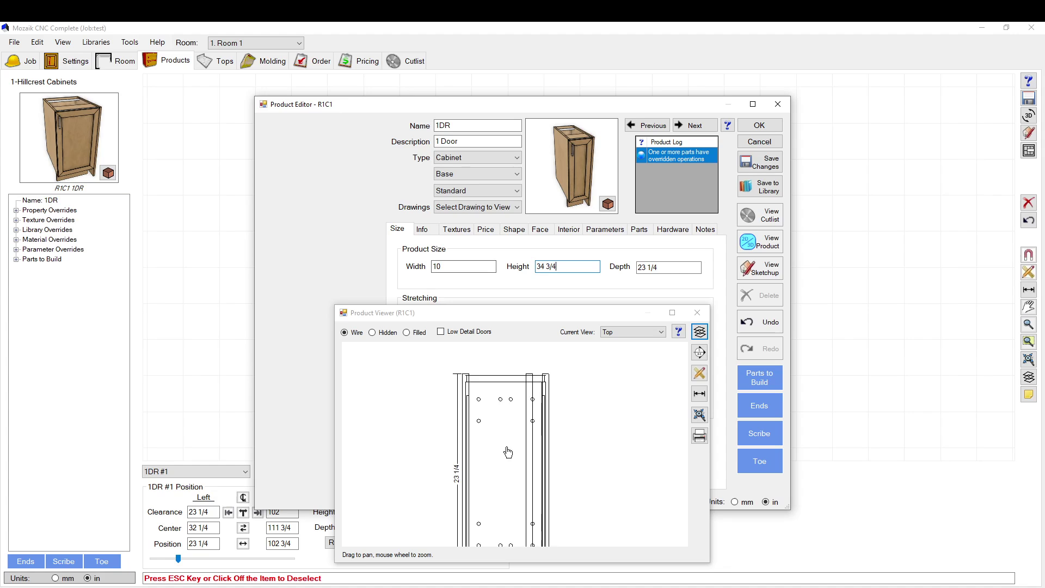
scroll(515, 547, "up", 4)
left_click_drag(537, 533, 495, 504)
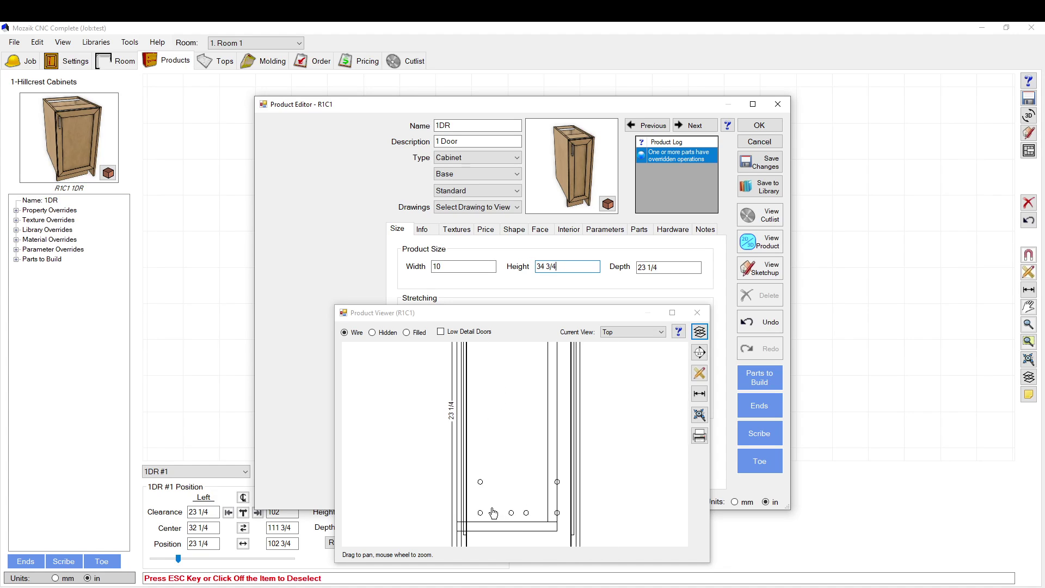
scroll(528, 491, "down", 3)
scroll(495, 456, "down", 3)
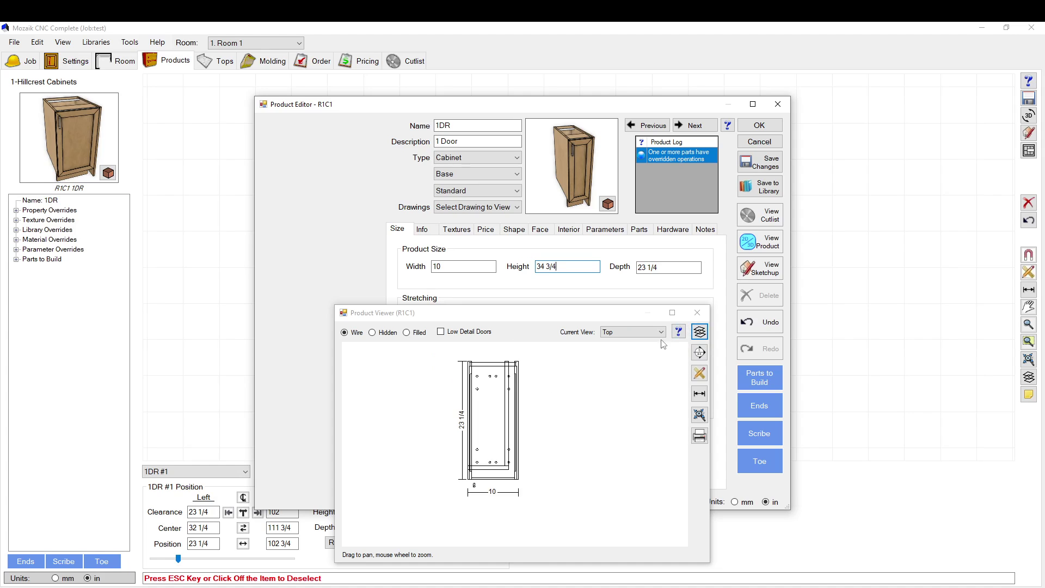
left_click(698, 314)
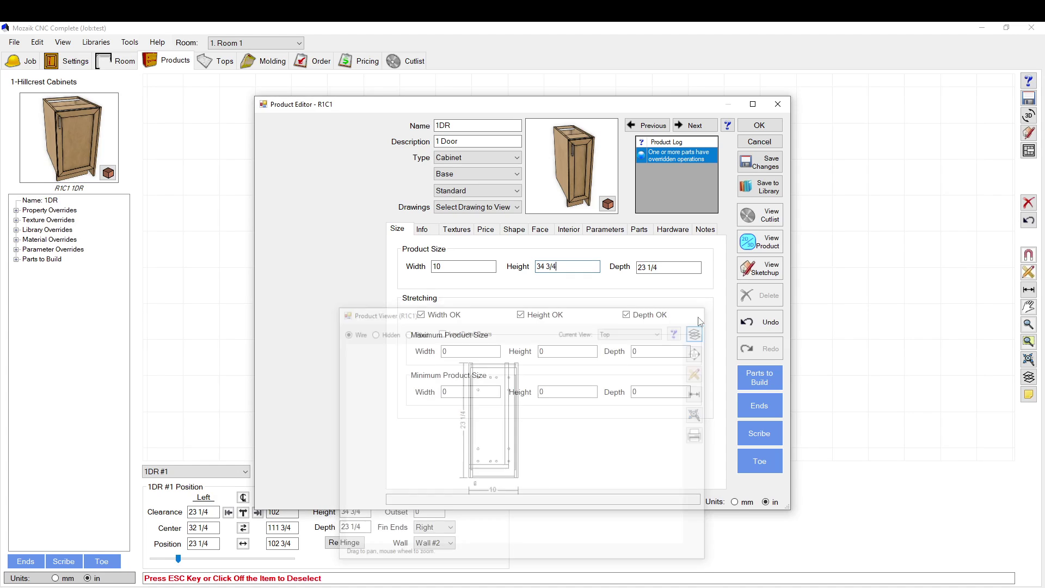
left_click(759, 142)
left_click(547, 339)
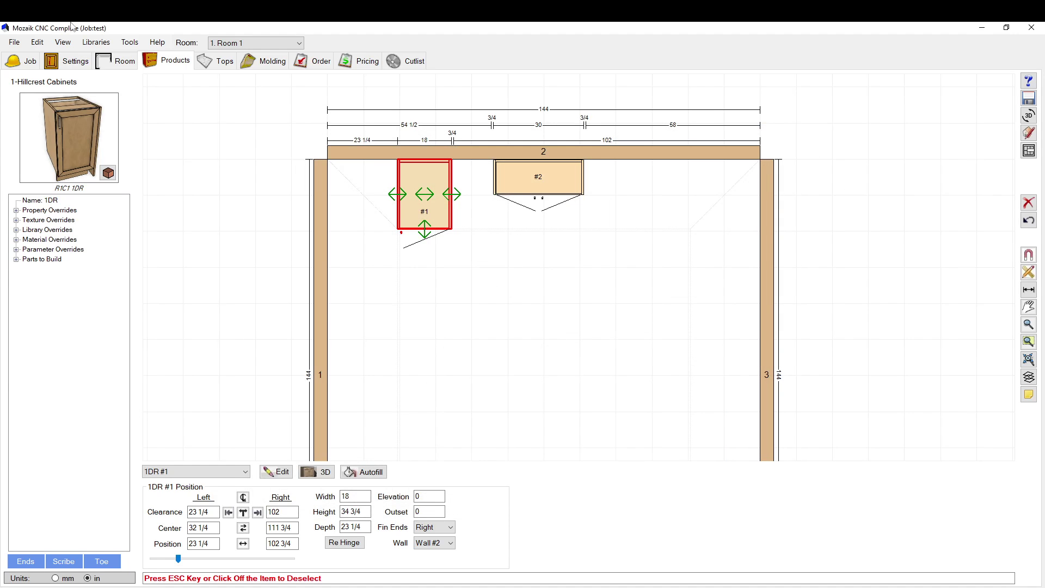
Open the Bottom part of the HC DYNALEGS panel fastener template from the hardware library for editing.
left_click(96, 41)
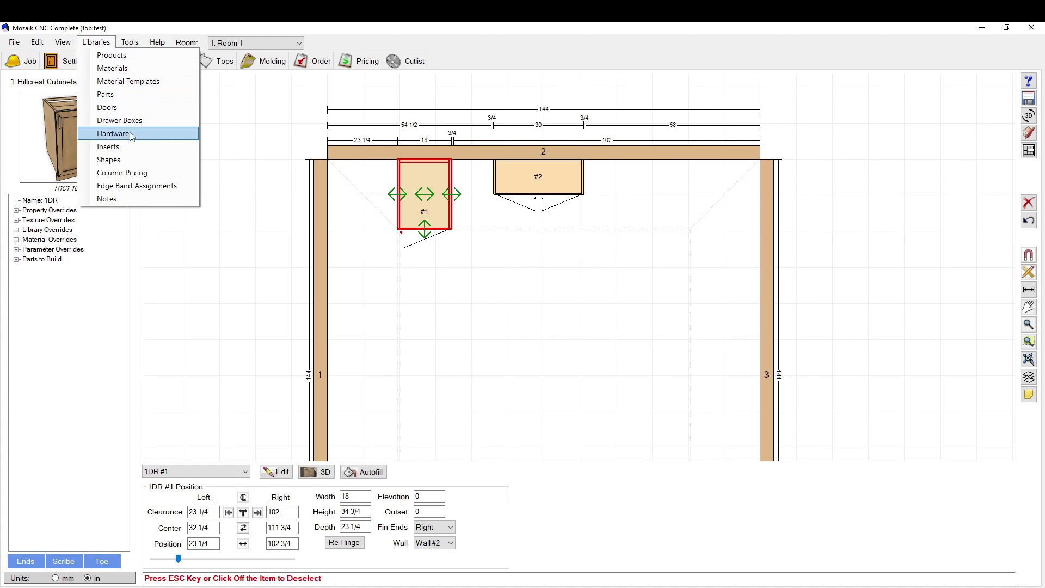
left_click(103, 134)
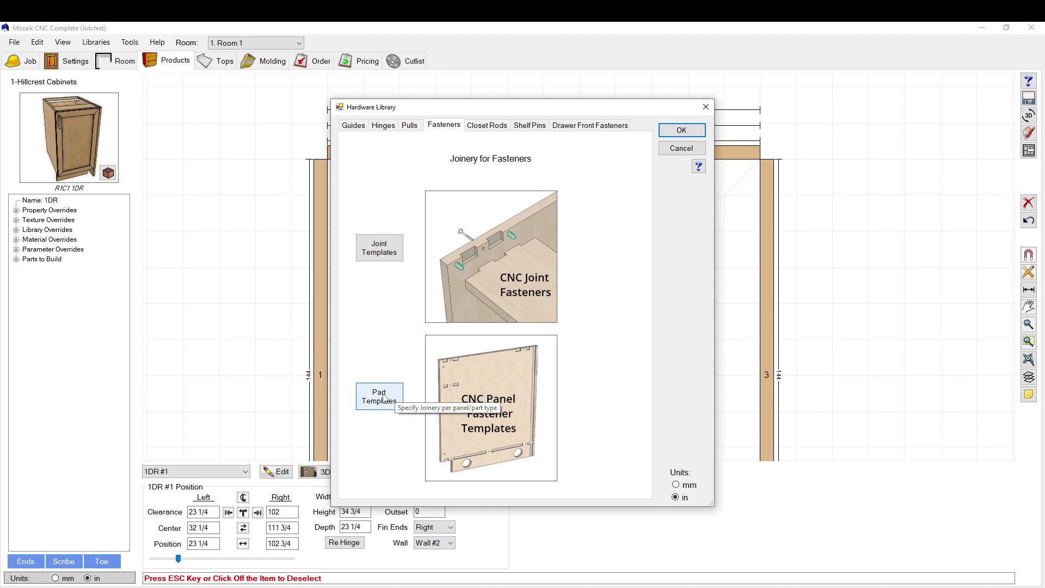
left_click(401, 389)
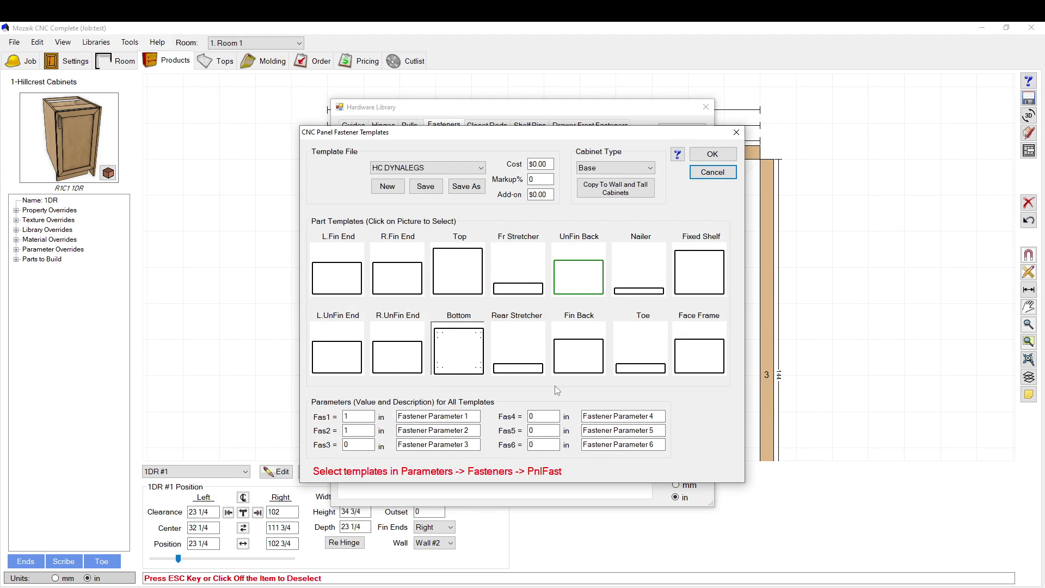
double_click(449, 348)
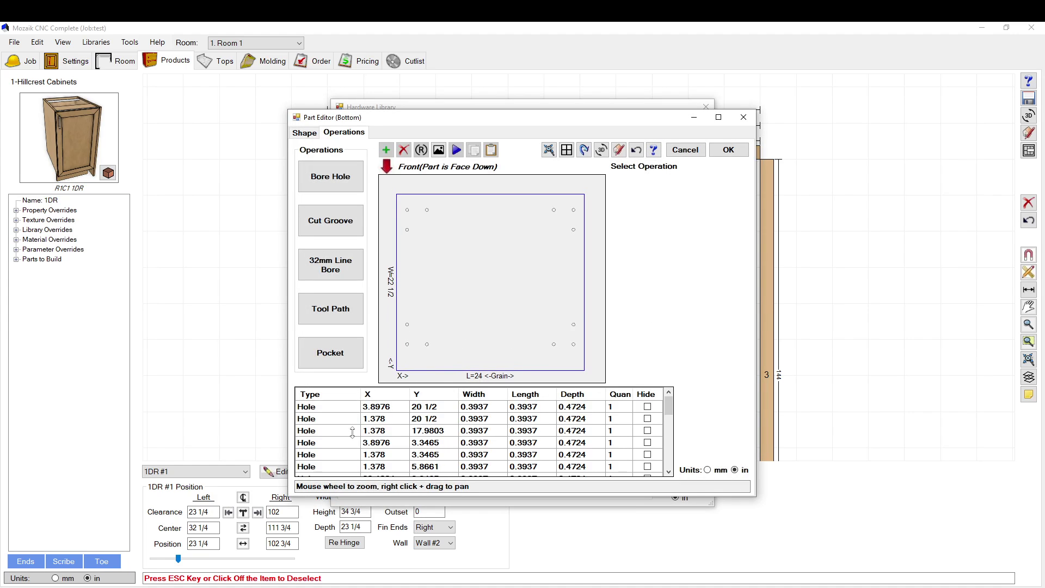
Review the Hide formula of the 0.1969 in hole at X 22.3701, Y 3.7756 and leave it without changes.
left_click(338, 432)
scroll(339, 431, "down", 5)
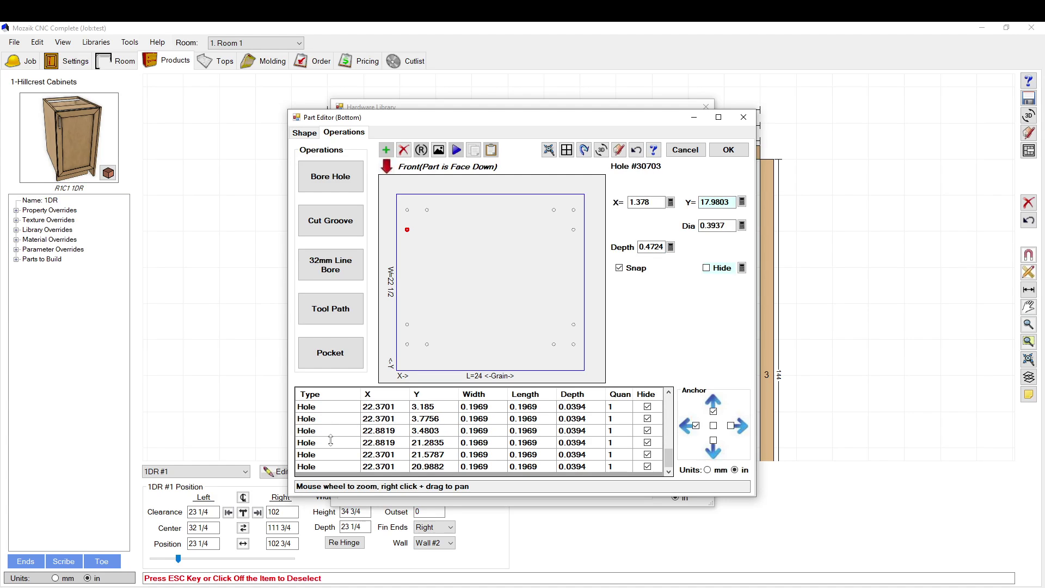
left_click(324, 420)
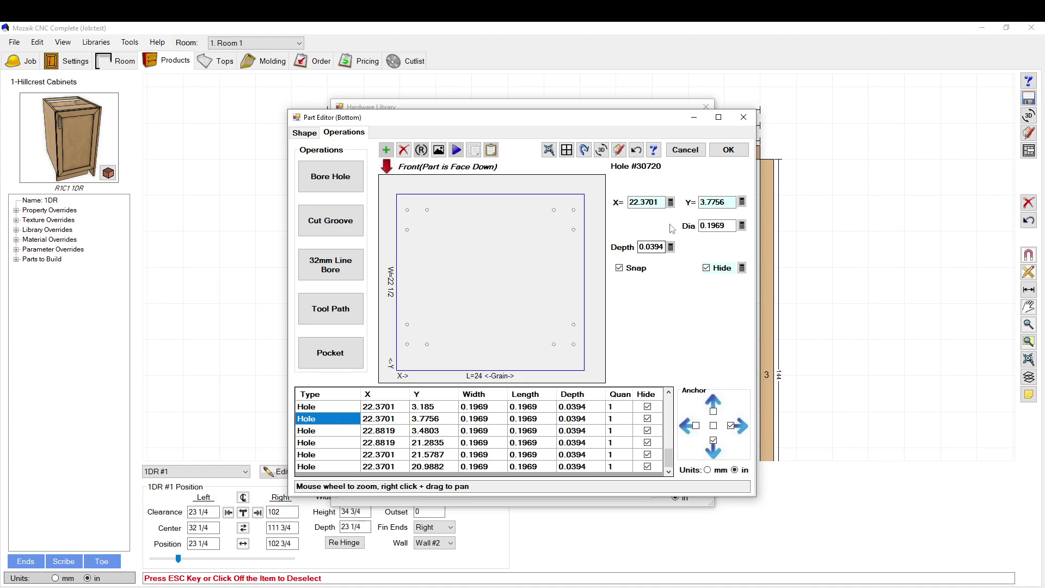
left_click(741, 267)
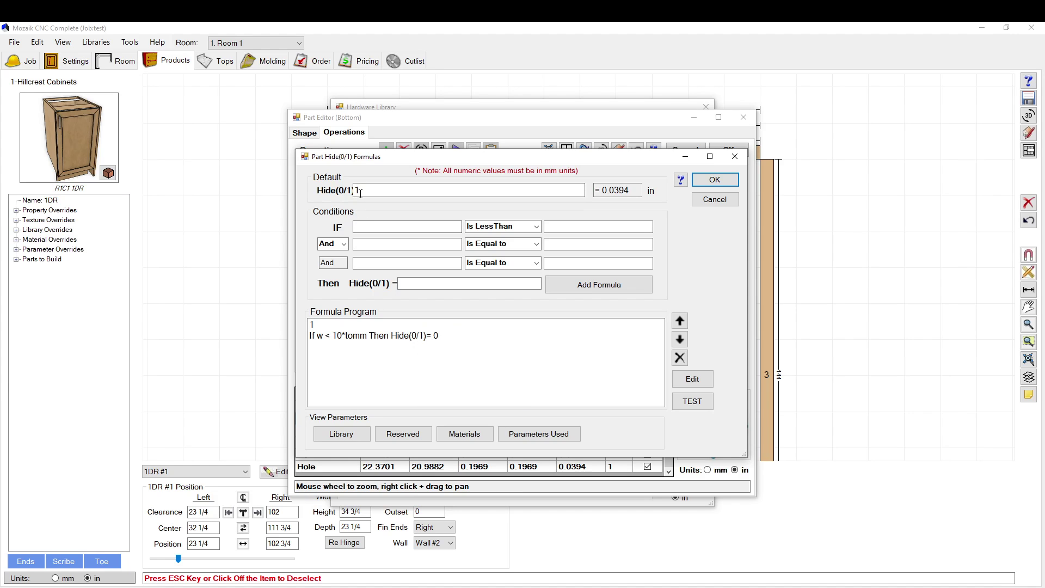
left_click(715, 200)
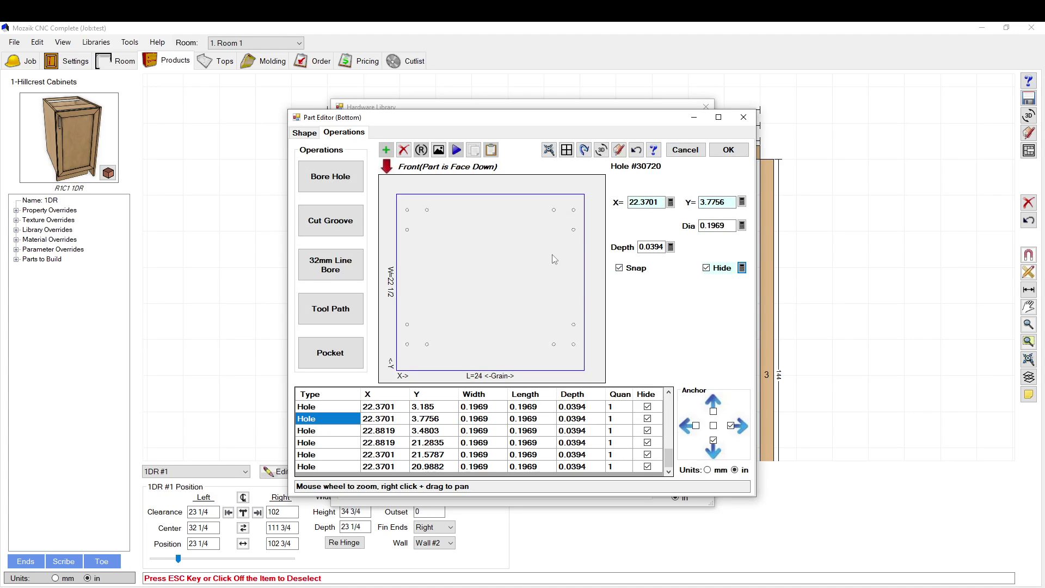
Review the Hide formula of the 0.3937 in hole at X 20.1024, Y 20 1/2, then cancel out of the Bottom part editor.
left_click(575, 235)
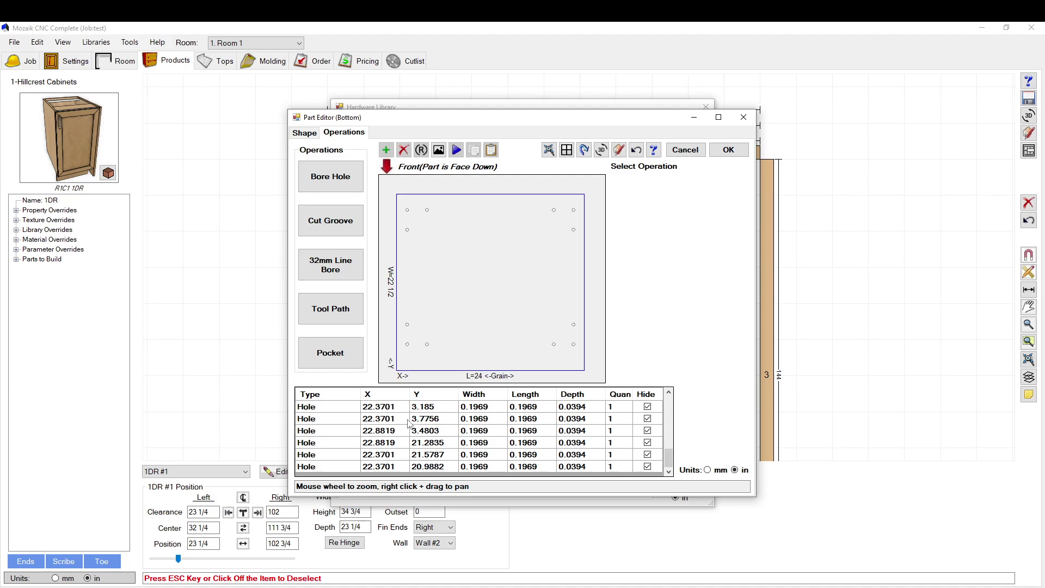
scroll(409, 423, "up", 2)
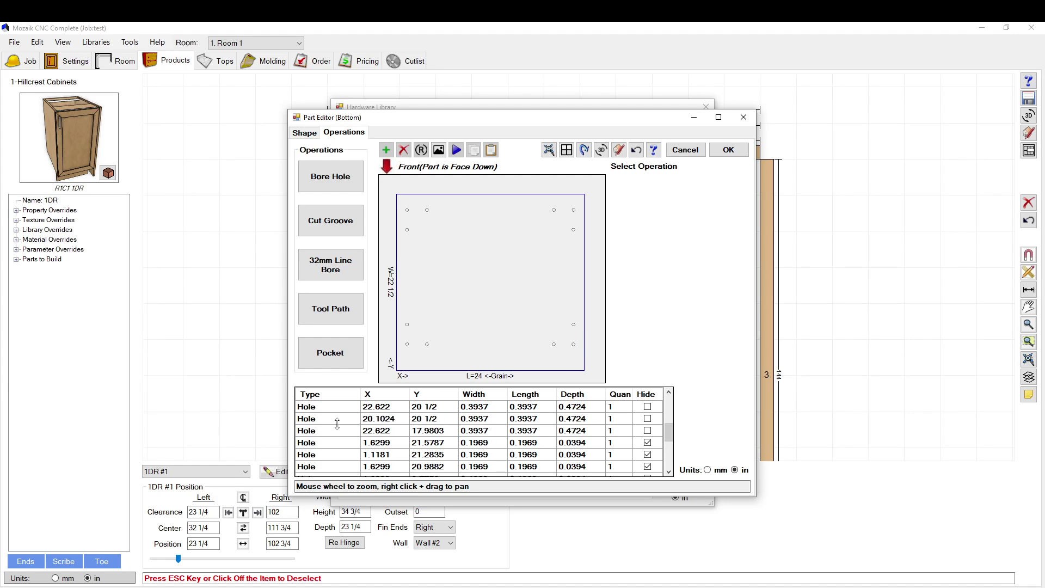
left_click(317, 420)
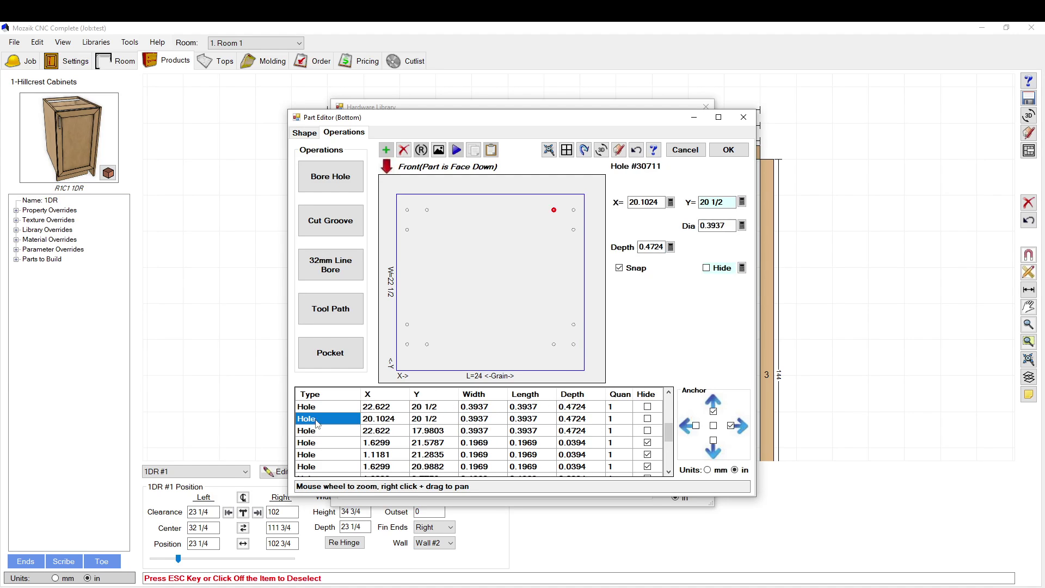
left_click(748, 266)
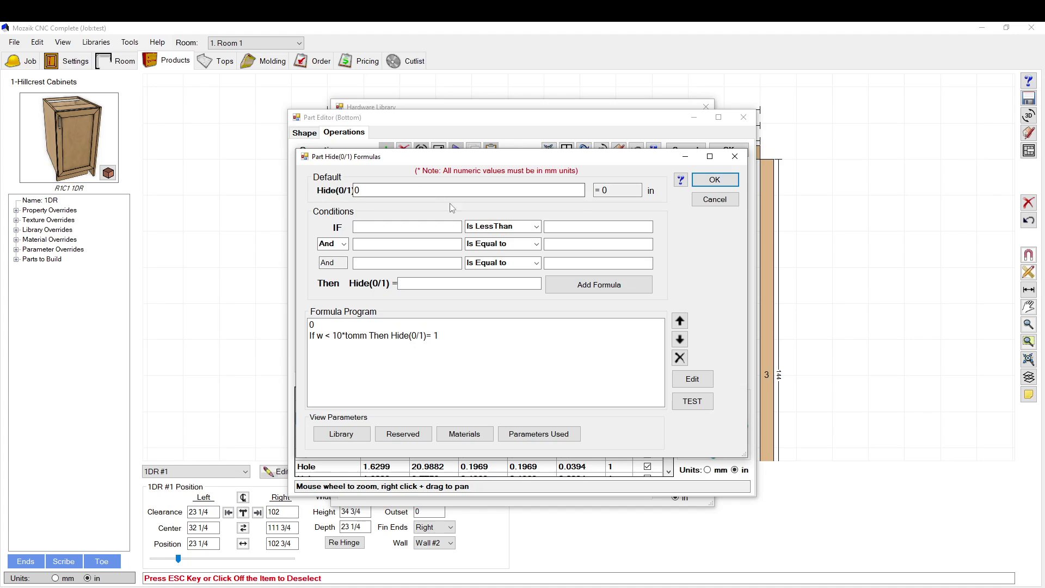
mouse_move(591, 327)
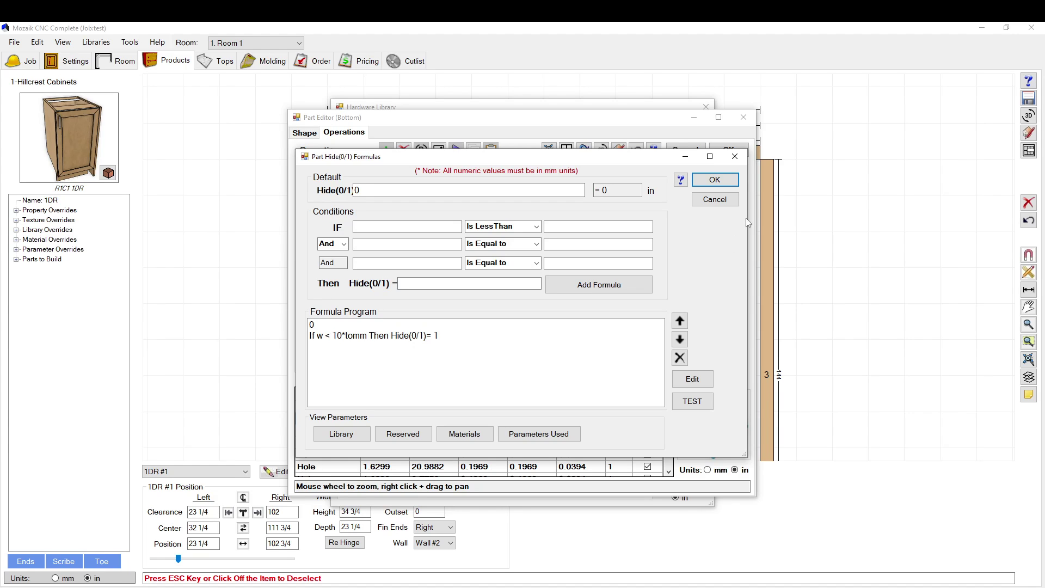
left_click(714, 199)
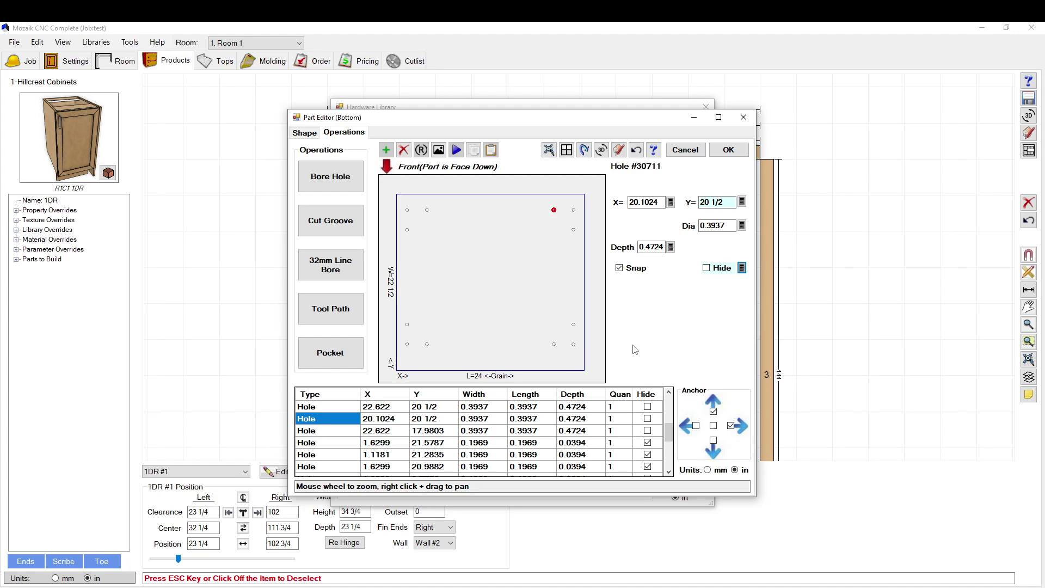
left_click(690, 151)
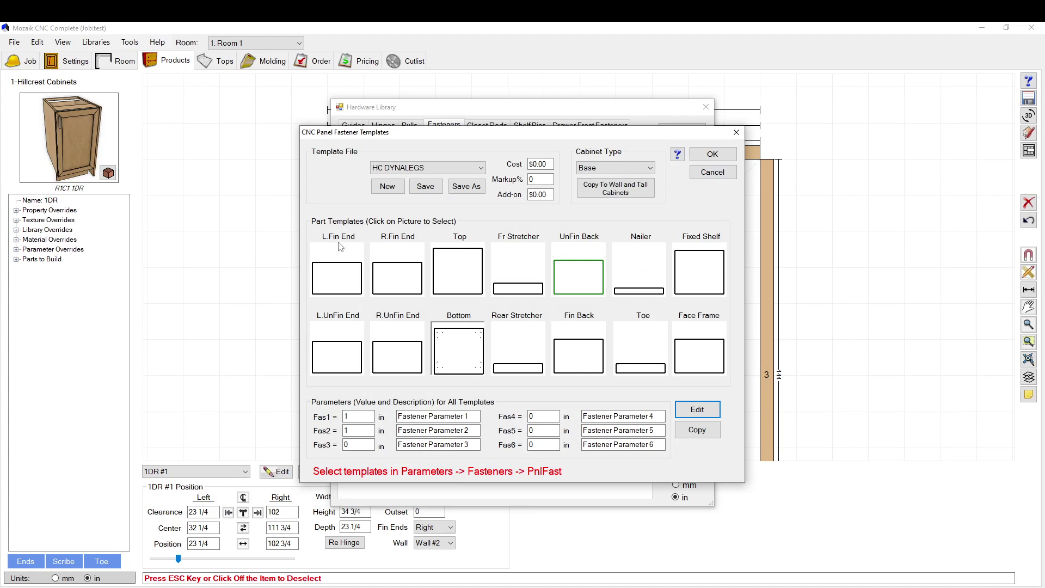
Open the L.Fin End template for editing and bore a hole at about X 3.59, Y 19.98 in.
left_click(329, 283)
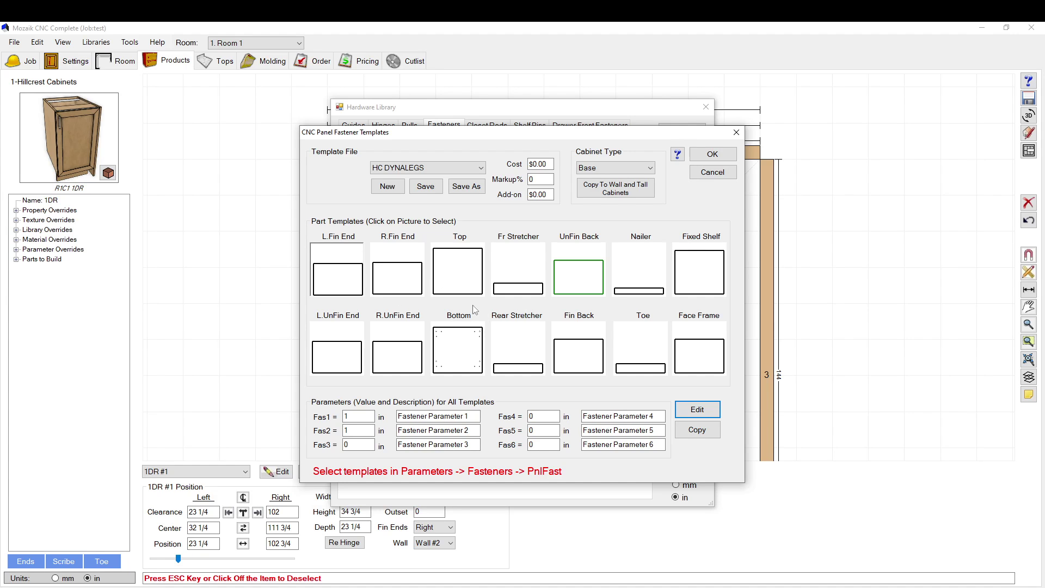
left_click(698, 412)
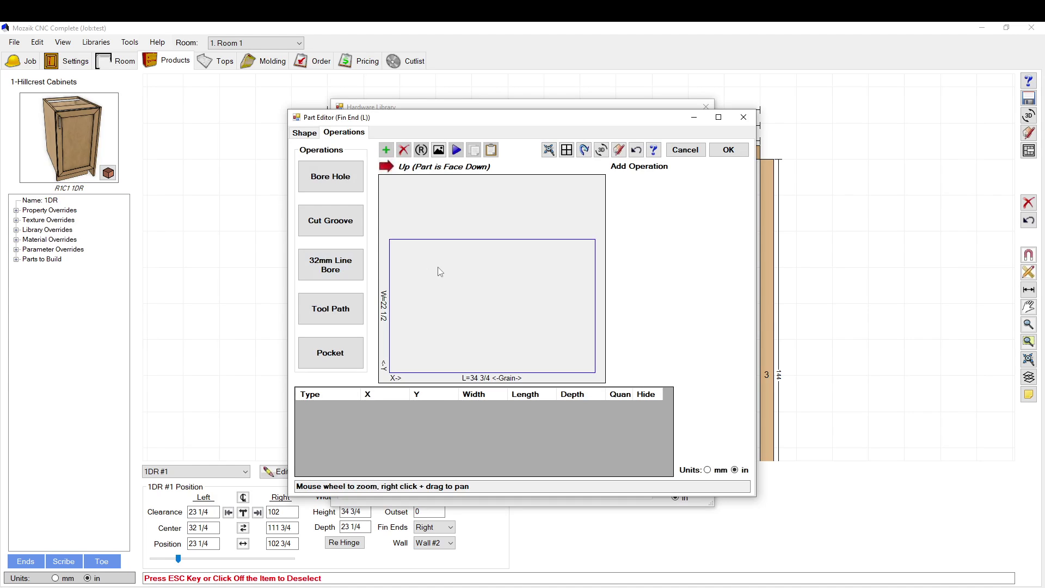
left_click(350, 190)
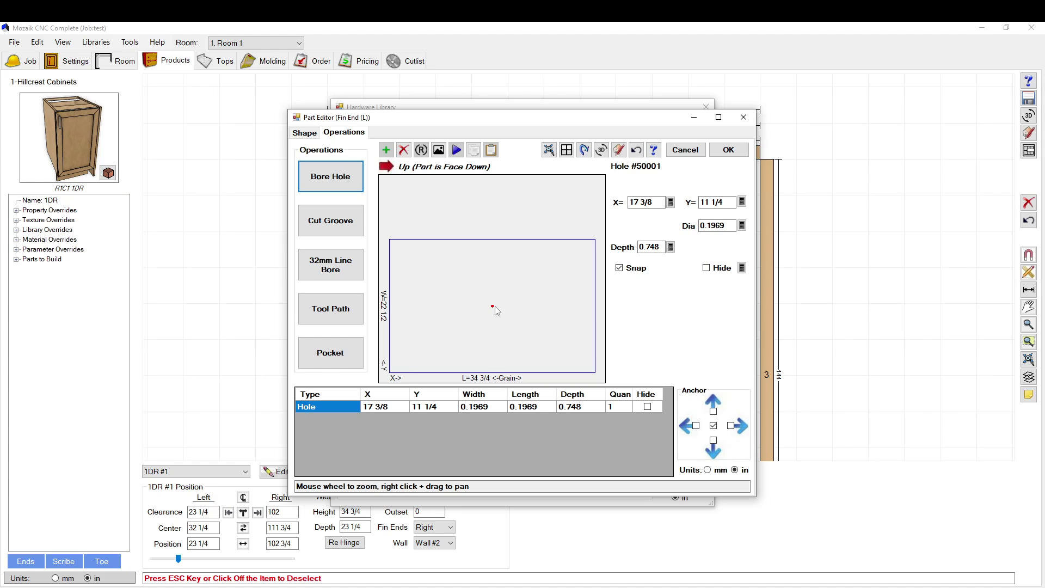
left_click_drag(494, 310, 413, 257)
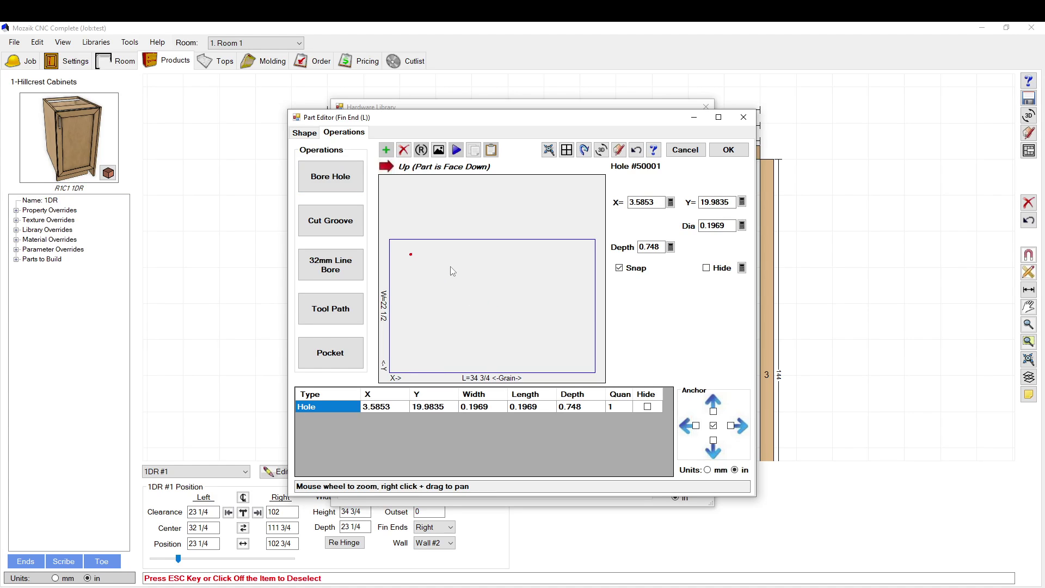
Bore two more holes in the left finished end, at about X 30.06, Y 19.98 in and X 3.59, Y 3.13 in.
left_click(348, 182)
mouse_move(493, 308)
left_mouse_down()
mouse_move(544, 271)
mouse_move(493, 308)
left_mouse_up()
left_click(492, 307)
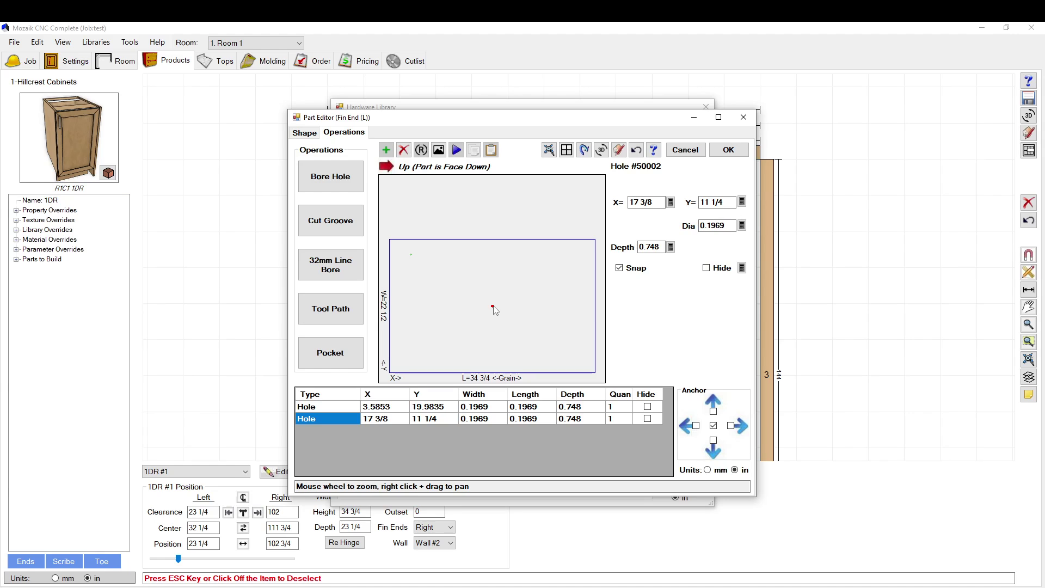
left_click_drag(493, 308, 568, 255)
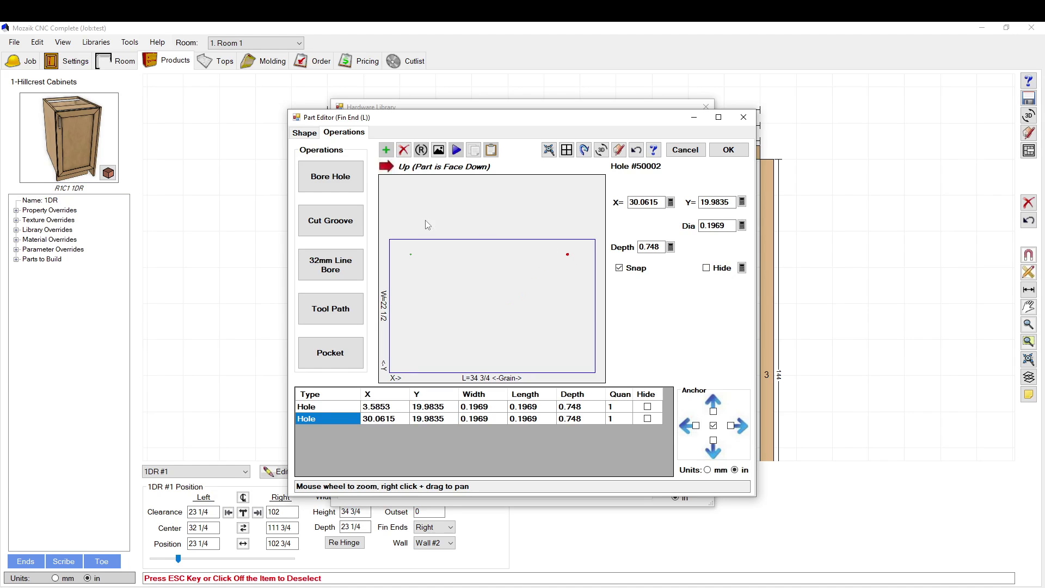
left_click(349, 184)
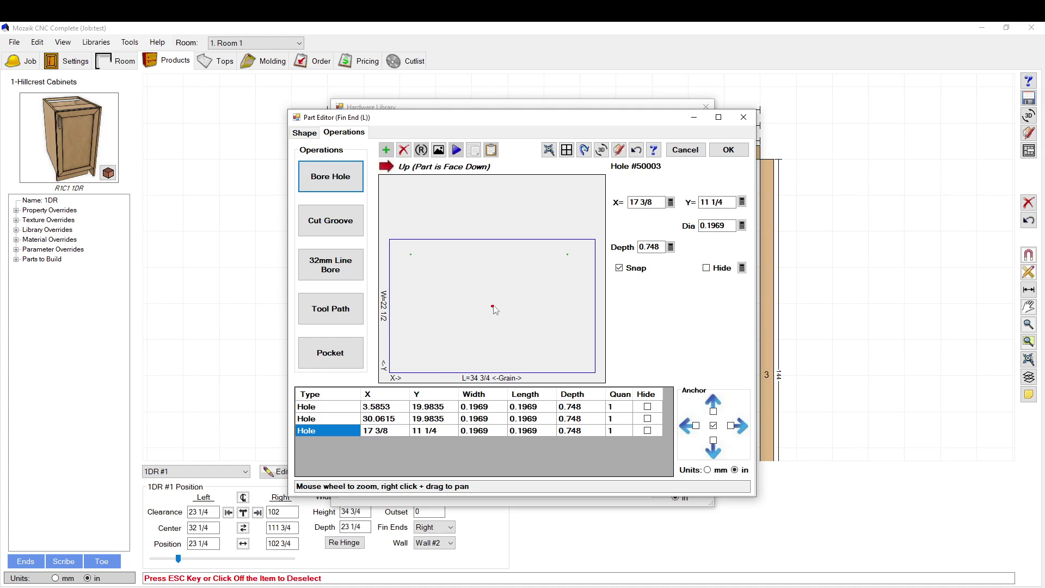
left_click_drag(493, 308, 412, 357)
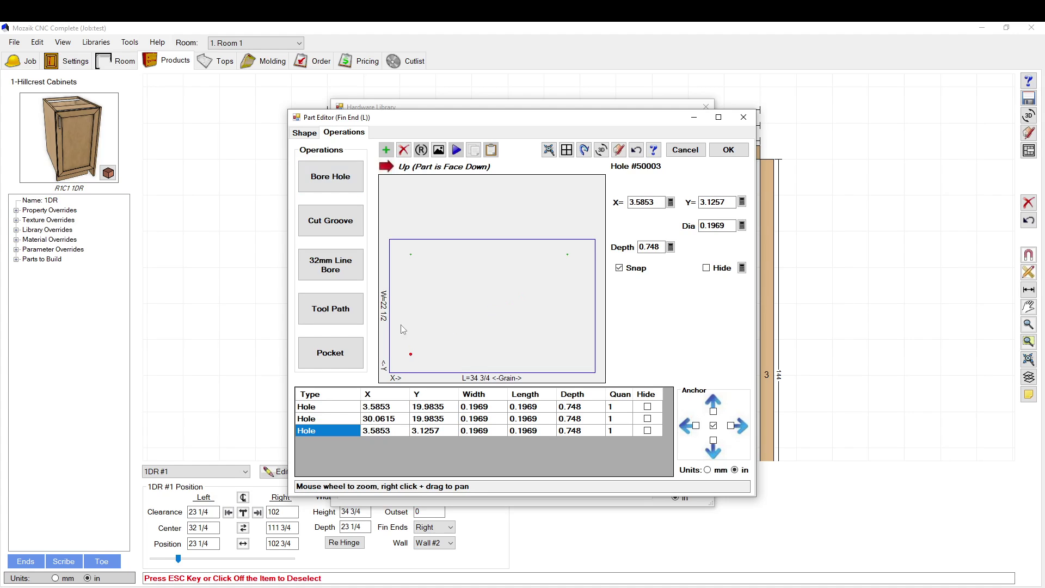
Bore a fourth hole in the left finished end at about X 31.07, Y 3.13 in.
left_click(330, 178)
left_click_drag(493, 308, 544, 341)
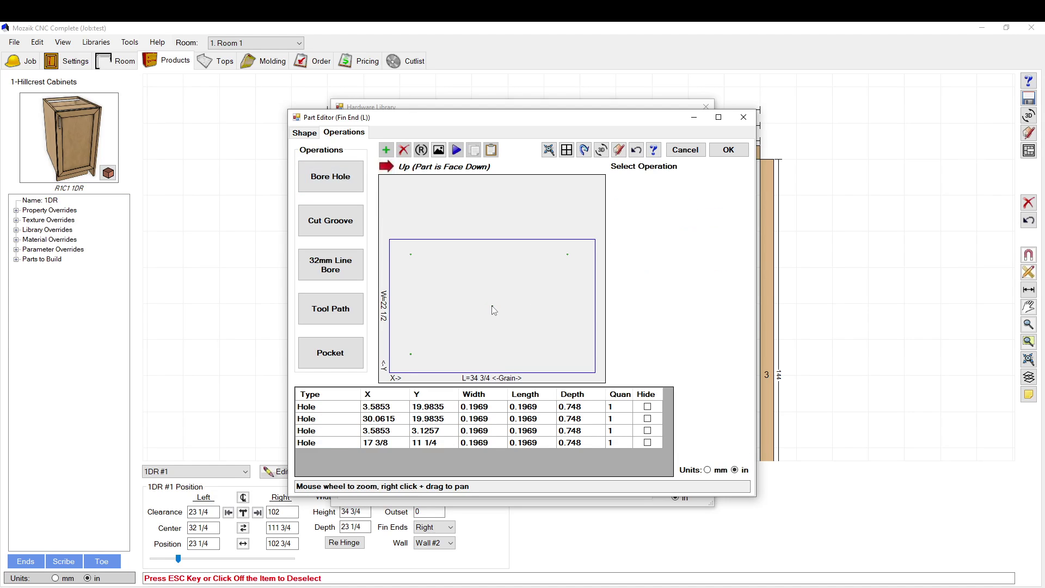
left_click(493, 307)
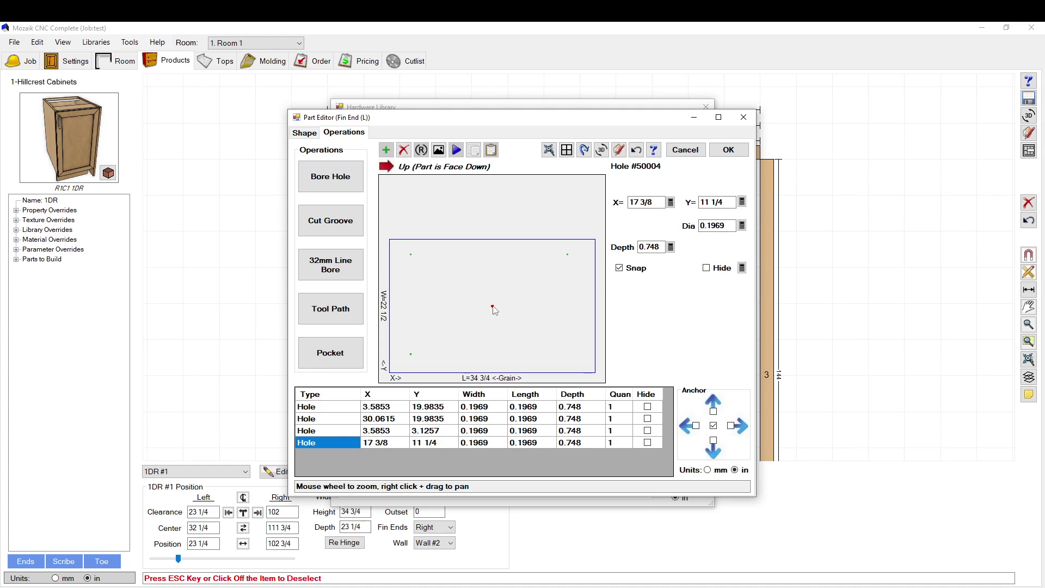
left_click_drag(494, 309, 575, 356)
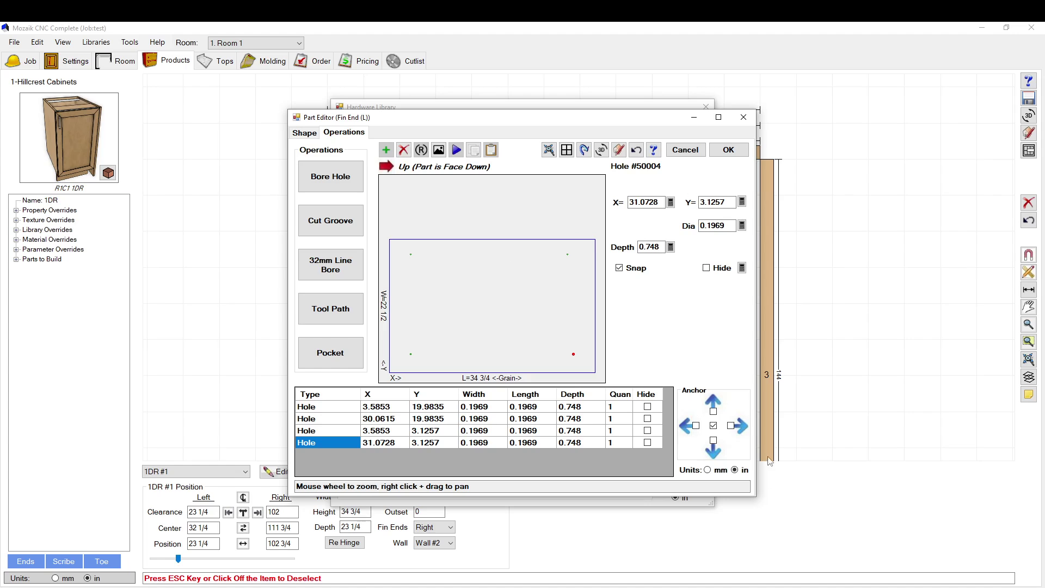
Try the stretch test on the left finished end, then anchor the hole at X 31.0728 to the bottom and right edges.
left_click(305, 133)
mouse_move(710, 447)
left_mouse_down()
mouse_move(725, 450)
mouse_move(702, 439)
left_mouse_up()
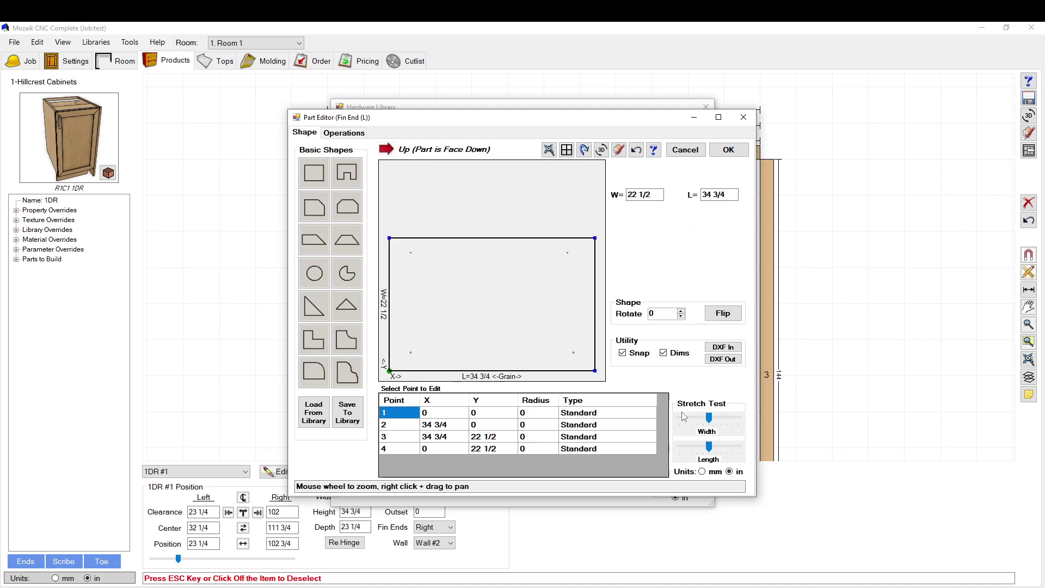
left_click(344, 133)
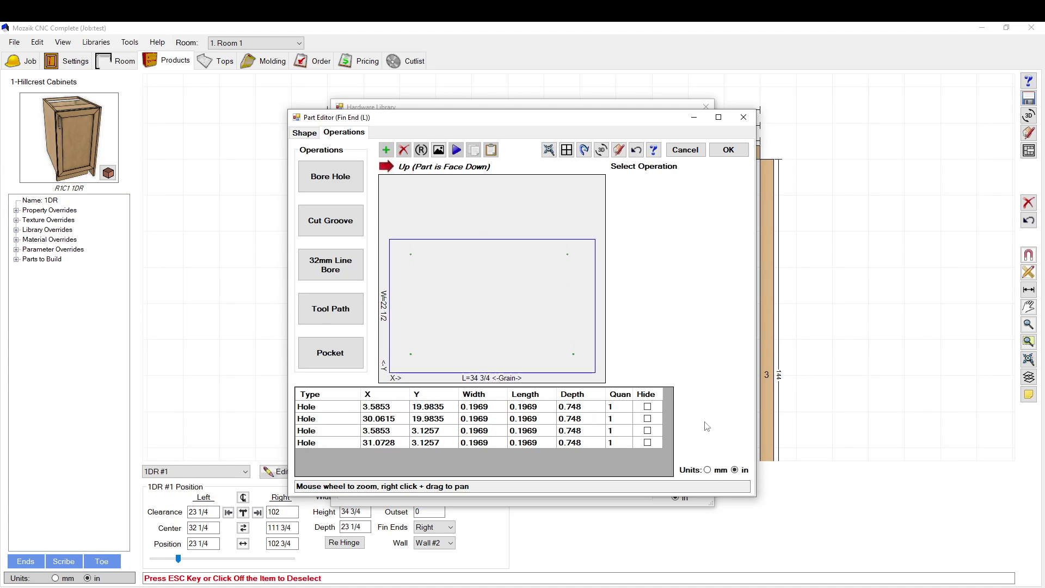
left_click(574, 356)
left_click(731, 425)
left_click(713, 440)
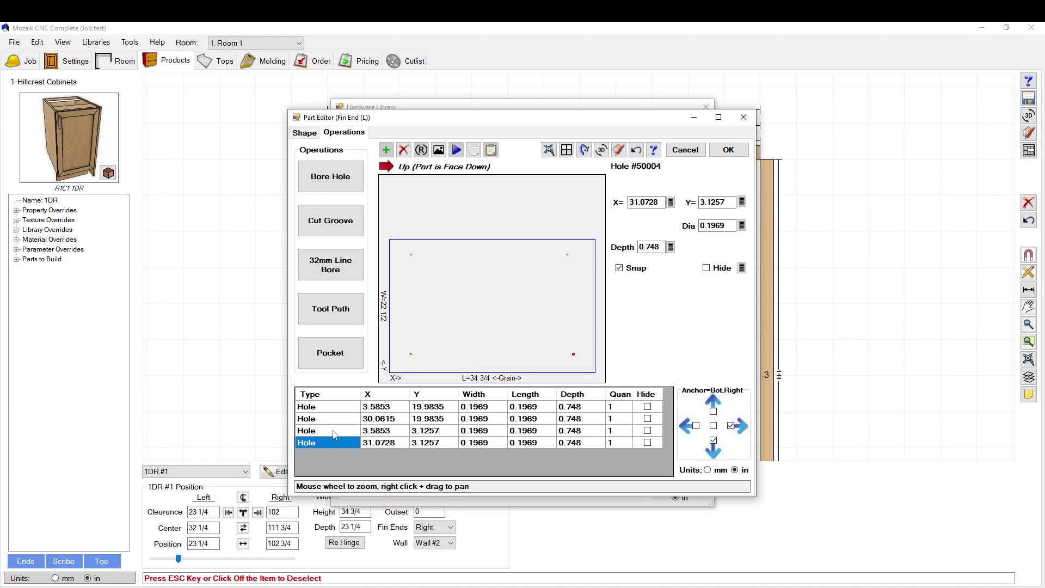
Anchor the hole at X 3.5853, Y 3.1257 to the part's bottom and left edges.
left_click(334, 434)
left_click(731, 427)
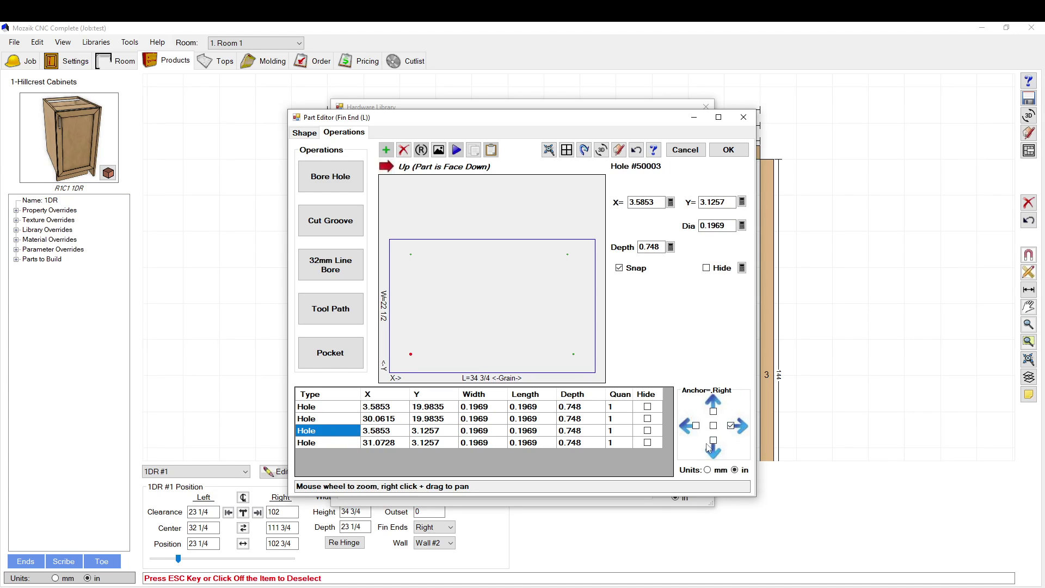
left_click(713, 439)
left_click(696, 426)
Anchor the hole at X 30.0615, Y 19.9835 to the top and right edges, then cancel out of the part editor.
left_click(570, 260)
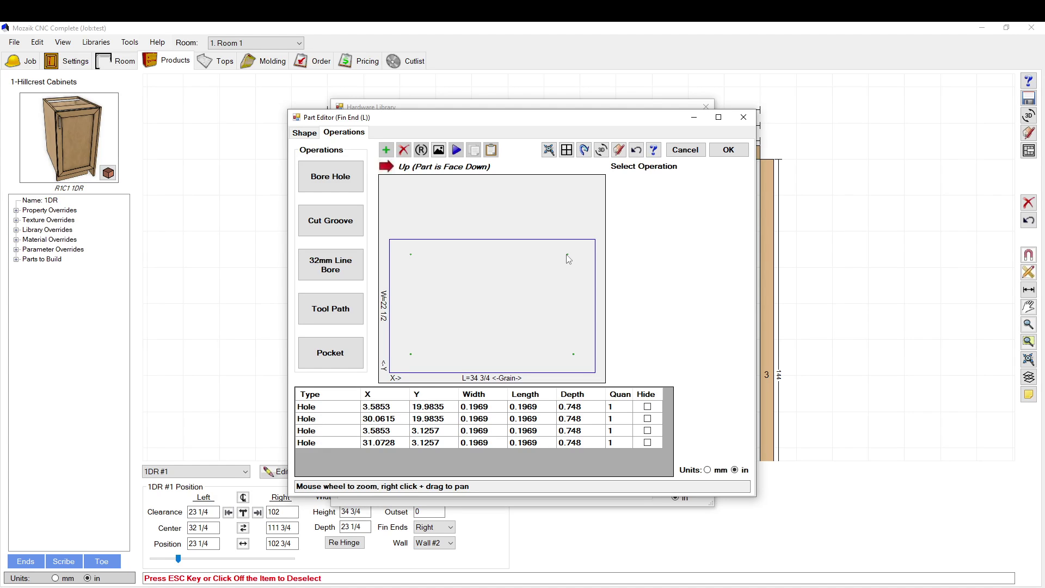
left_click(568, 256)
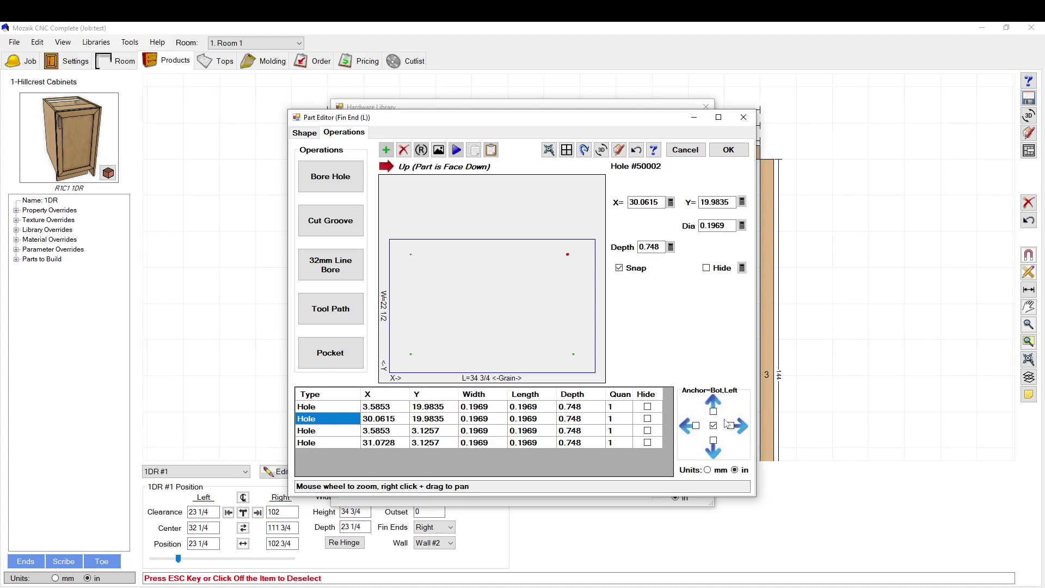
left_click(730, 426)
left_click(713, 412)
left_click(686, 151)
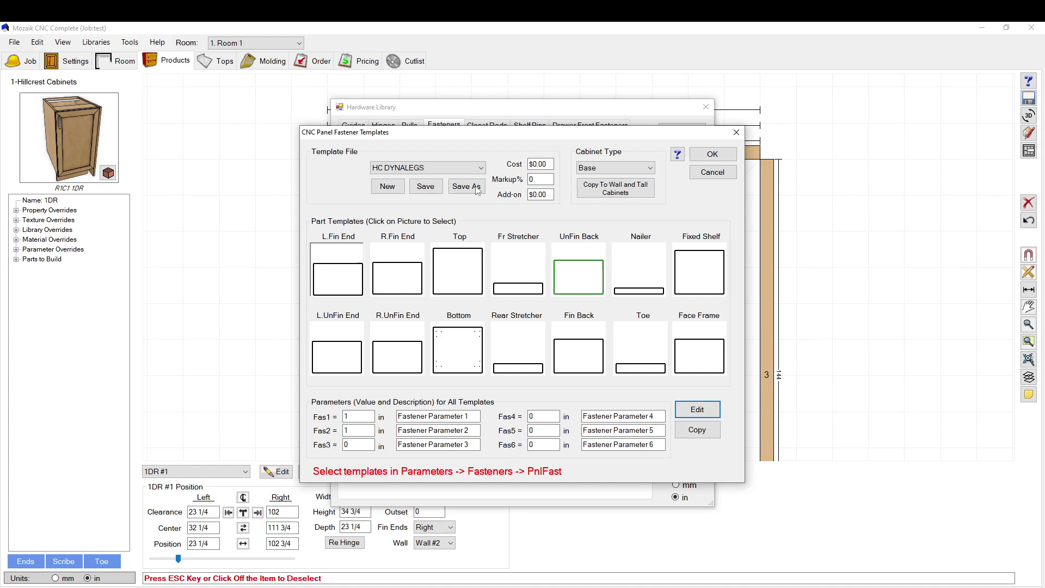
Create a new panel fastener template file named test without saving changes to the HC DYNALEGS template.
left_click(388, 185)
type("test")
left_click(580, 297)
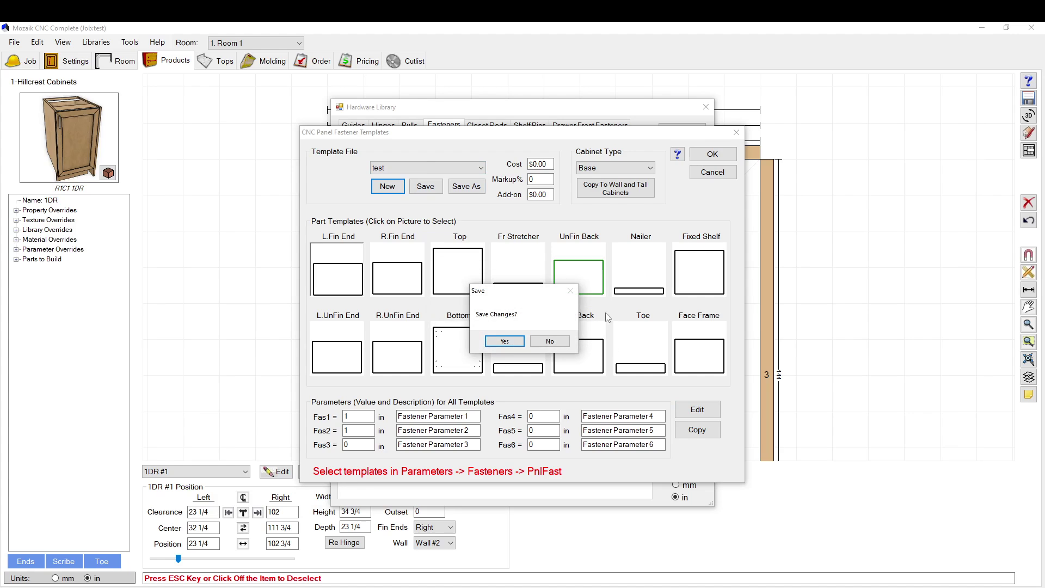
left_click(549, 341)
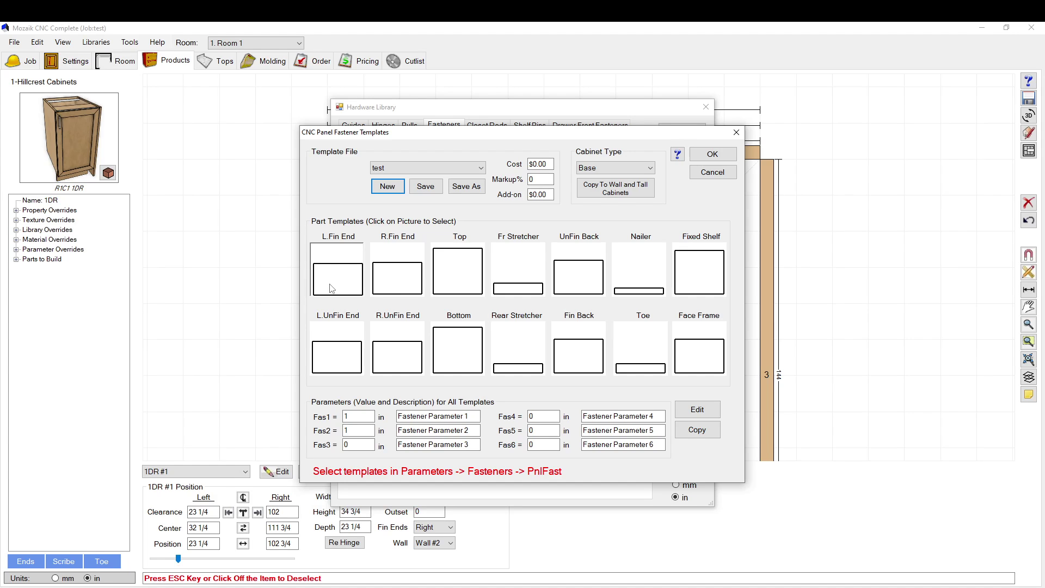
Look over the part templates available in the test file, including the ends, stretcher, back, toe and face frame.
left_click(342, 360)
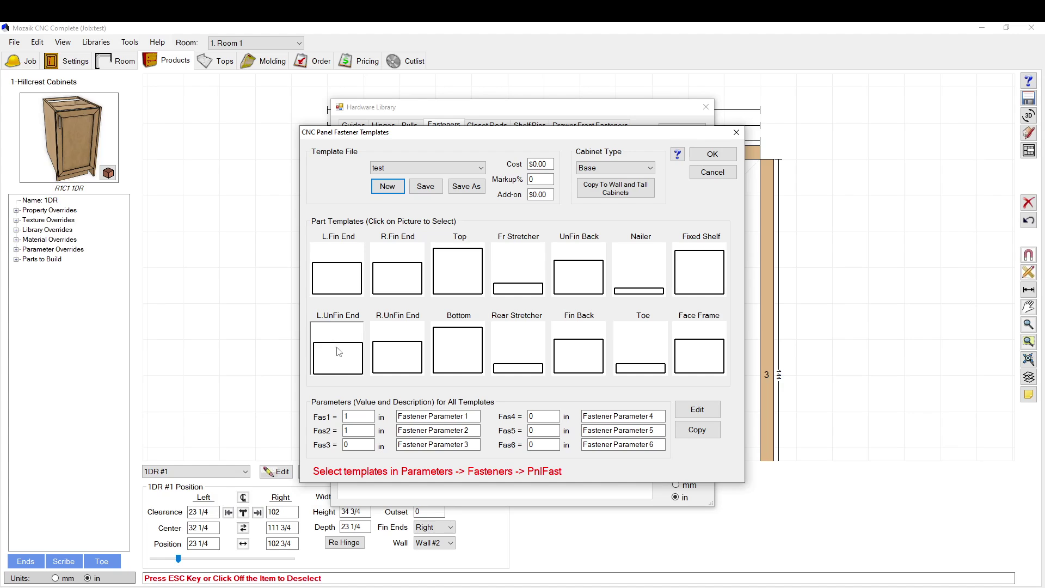
left_click(336, 286)
left_click(346, 349)
left_click(403, 359)
left_click(520, 361)
left_click(580, 360)
left_click(660, 363)
left_click(713, 358)
Open the L.UnFin End template for editing and bore a hole with a 5 in diameter.
left_click(342, 364)
left_click(708, 412)
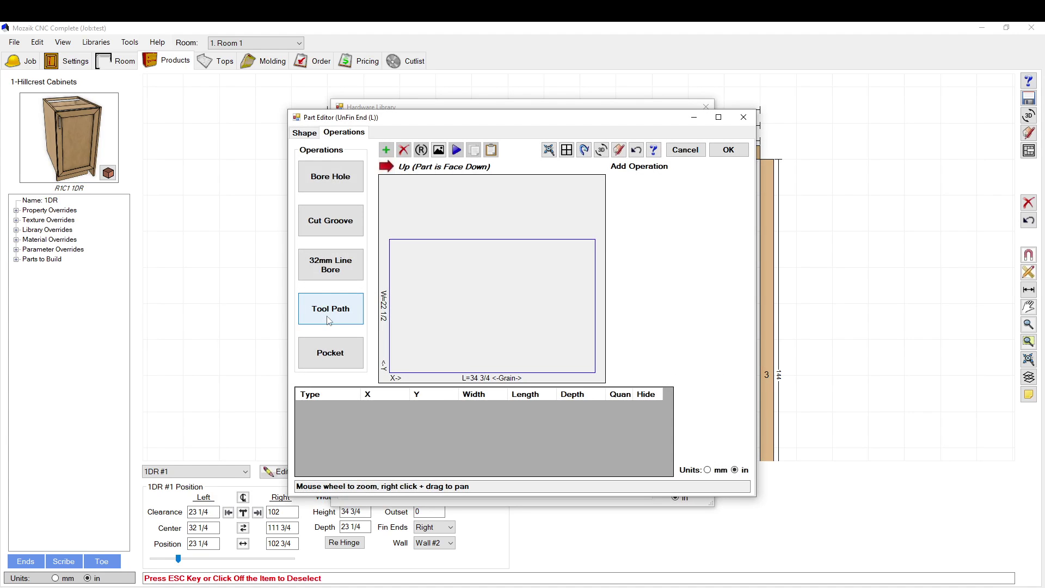
left_click(345, 189)
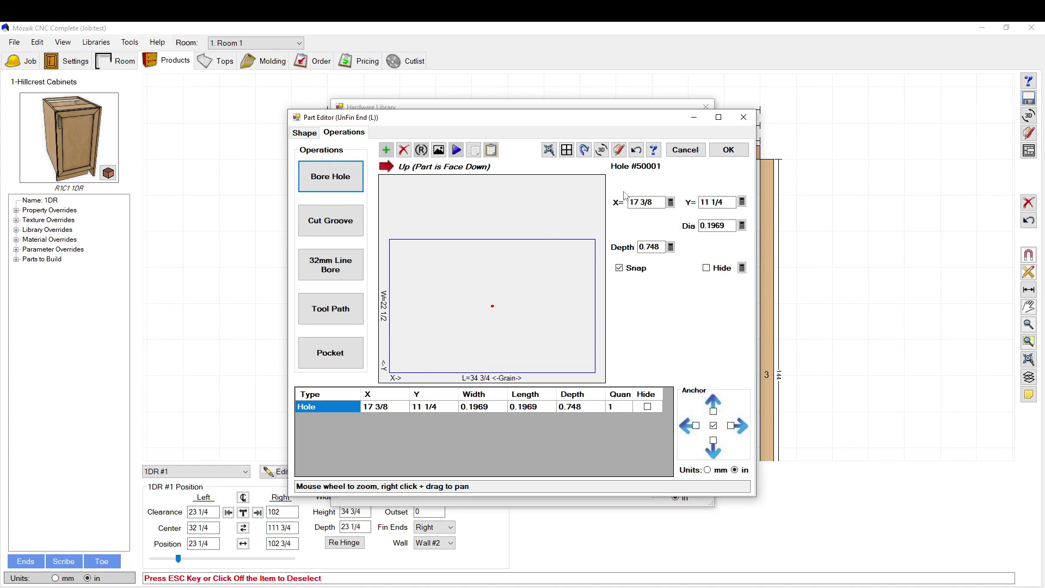
left_click(717, 226)
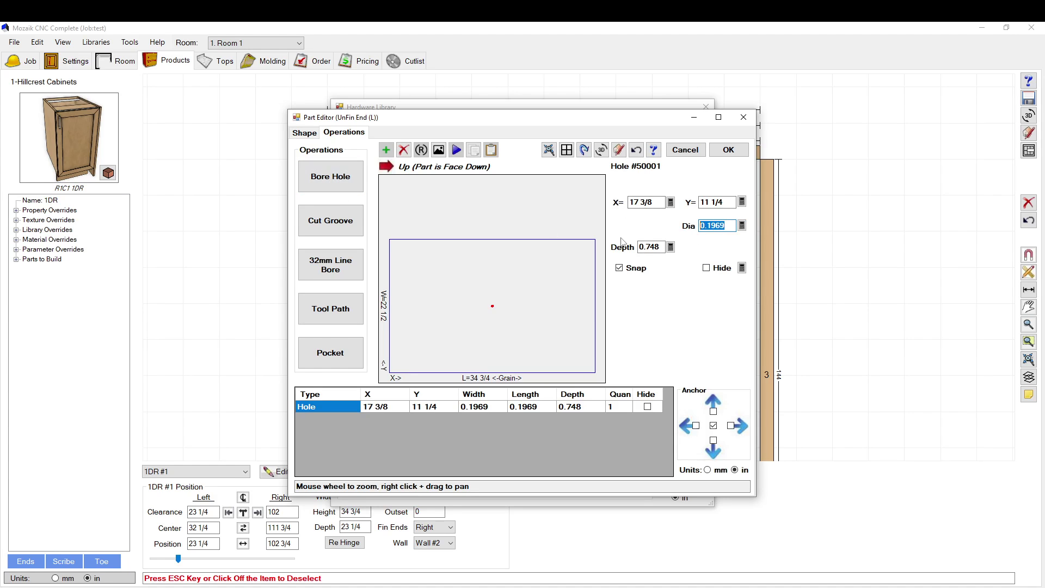
type("5")
left_click(505, 249)
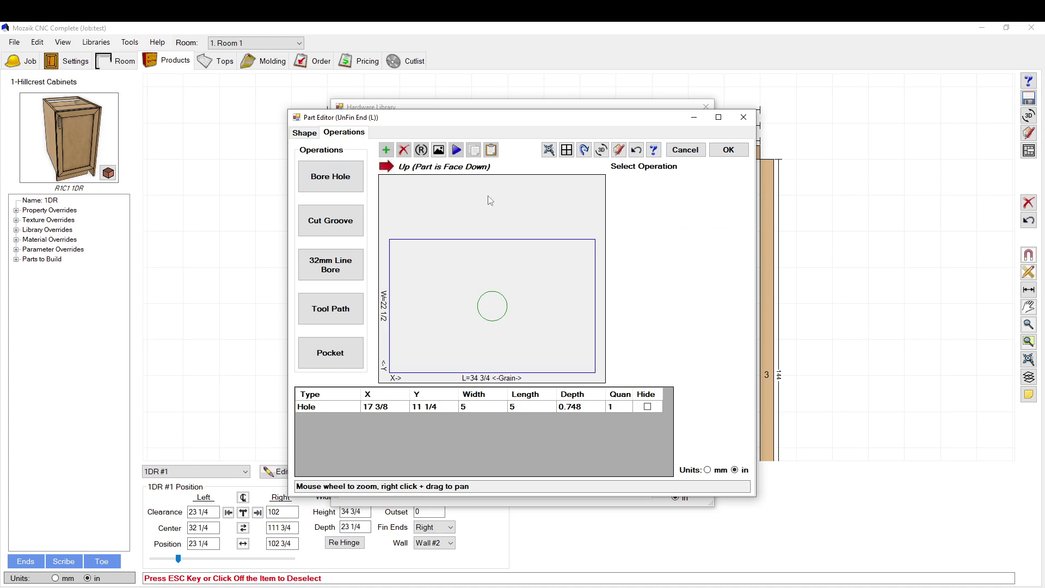
Position the 5 in hole on the left unfinished end at X 5, Y 12 in.
left_click(490, 311)
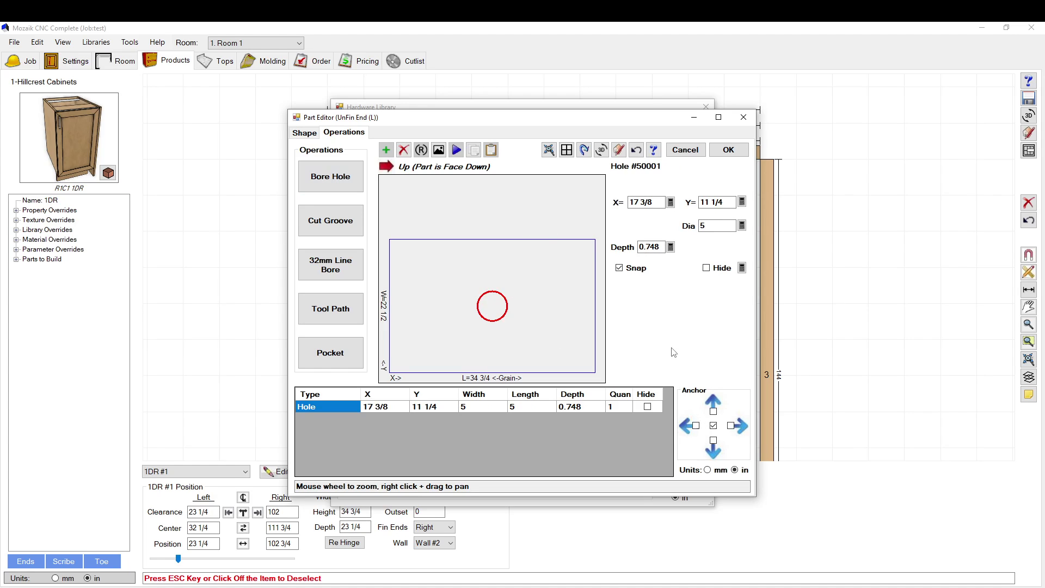
left_click_drag(489, 319, 410, 314)
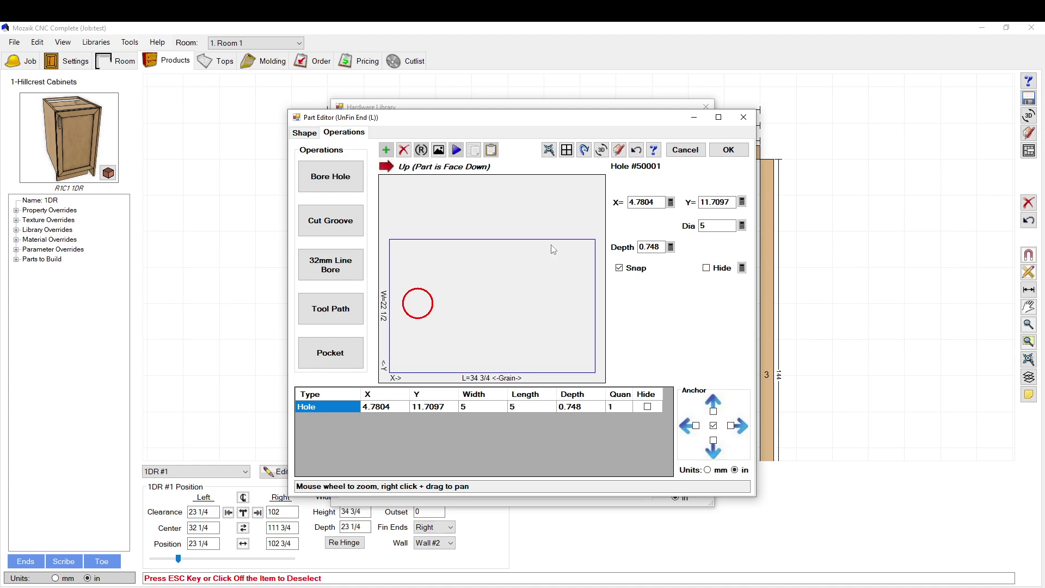
type("5")
left_click(730, 202)
left_click(734, 201)
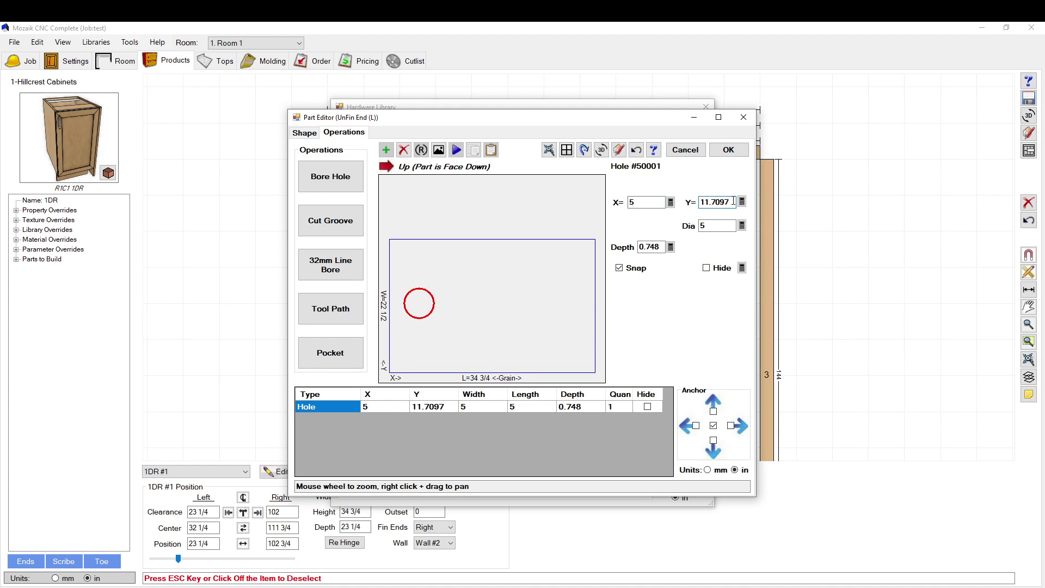
double_click(734, 202)
type("12")
left_click(710, 229)
Anchor the 5 in hole to the part's bottom and left edges and save the test template, closing the hardware library.
left_click(714, 439)
left_click(695, 425)
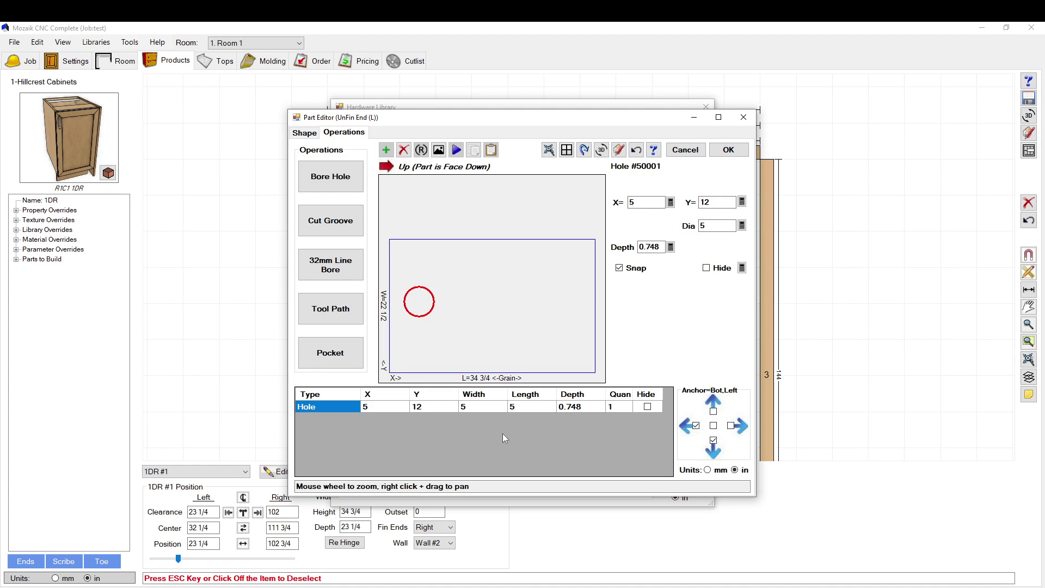
left_click(727, 150)
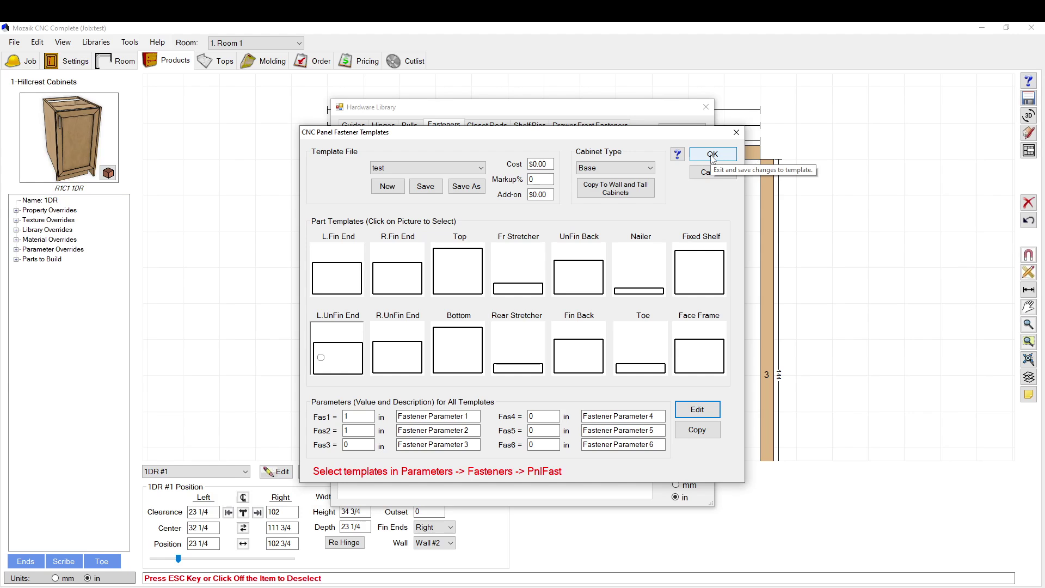
left_click(711, 155)
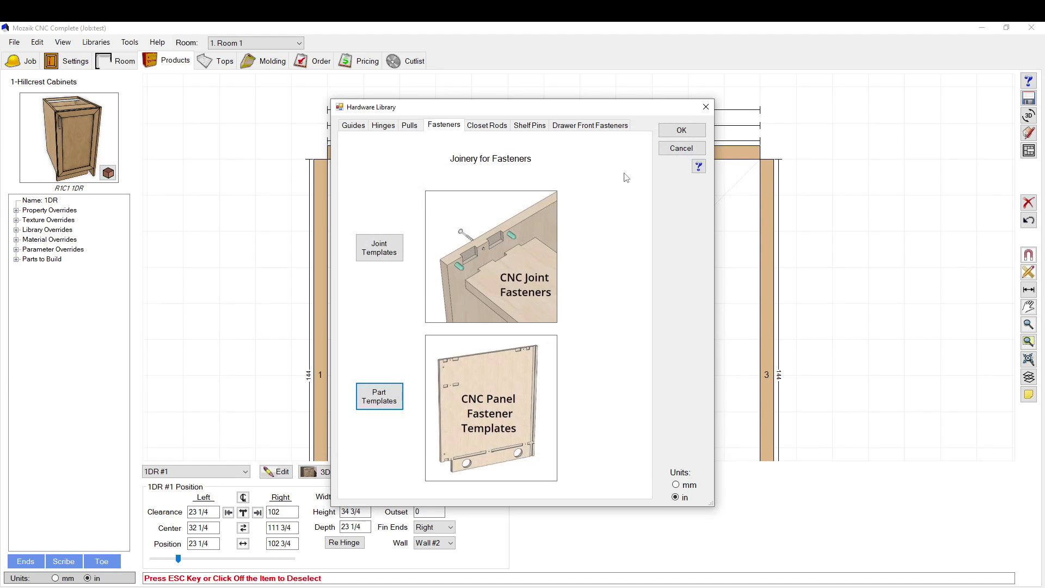
left_click(681, 130)
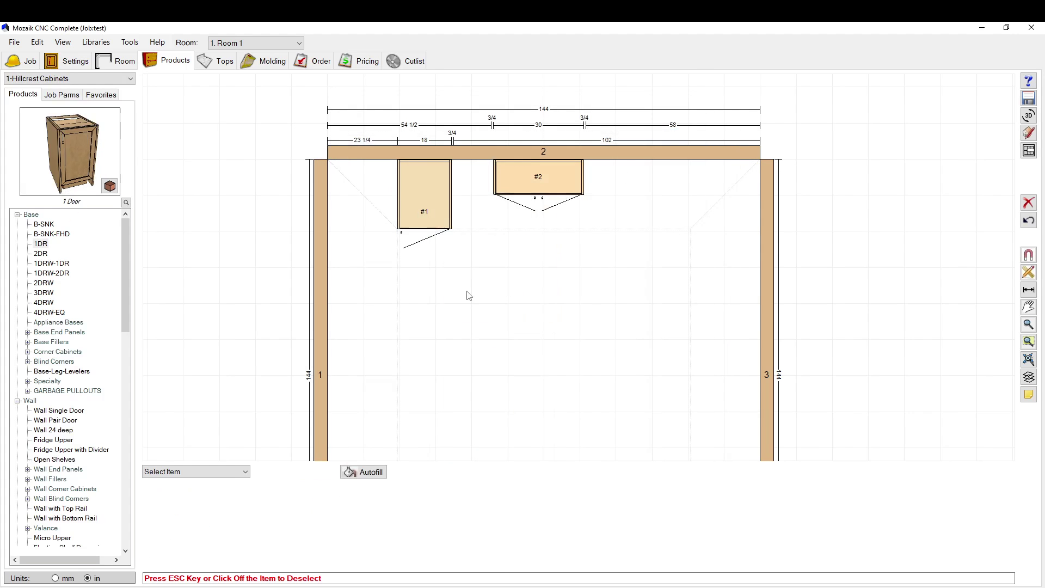
Set the job's PnlFast fastener parameter to the test template and accept the parameters.
left_click(35, 43)
left_click(79, 129)
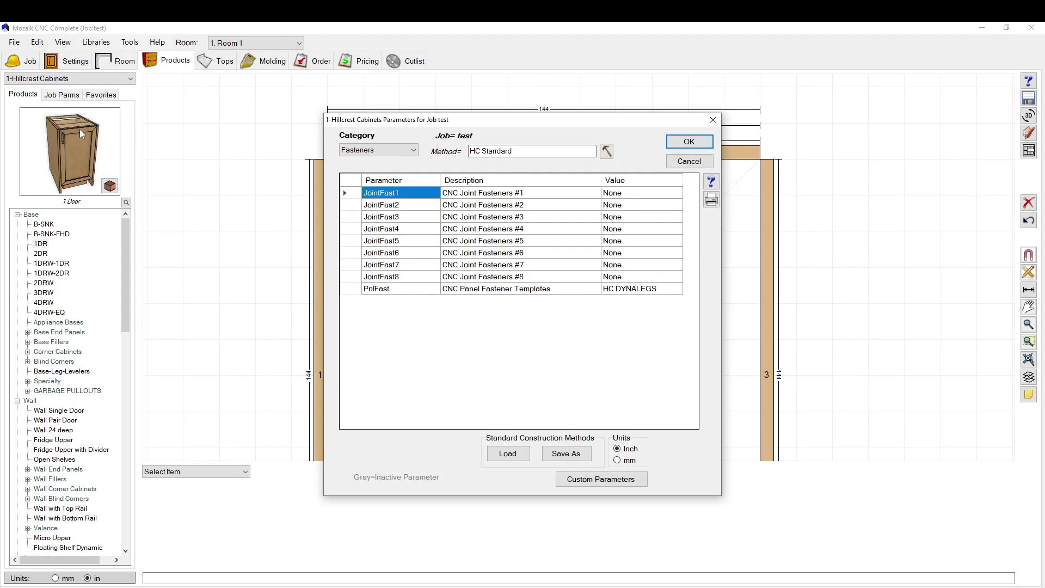
left_click(345, 291)
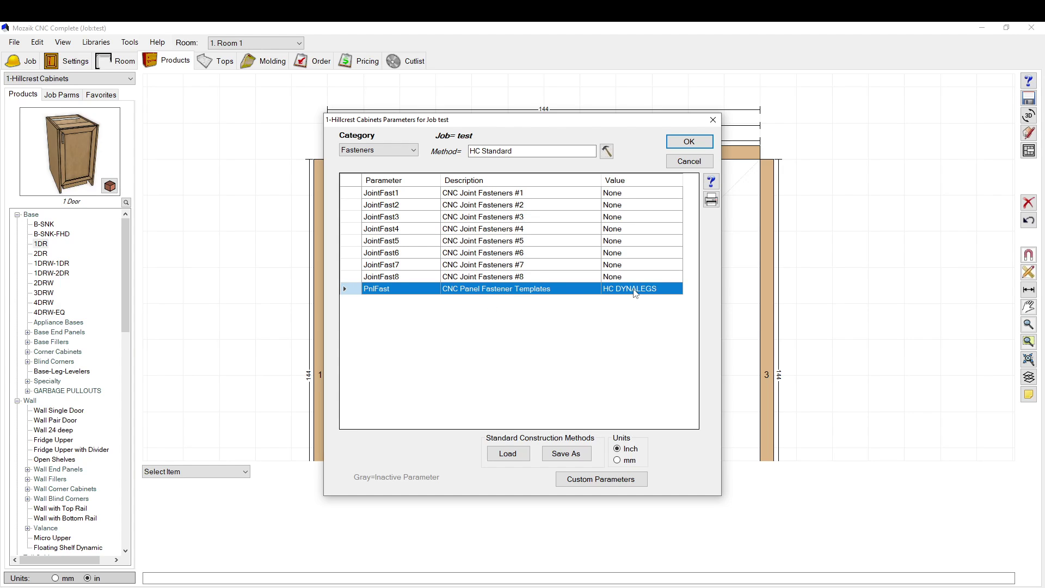
left_click(637, 293)
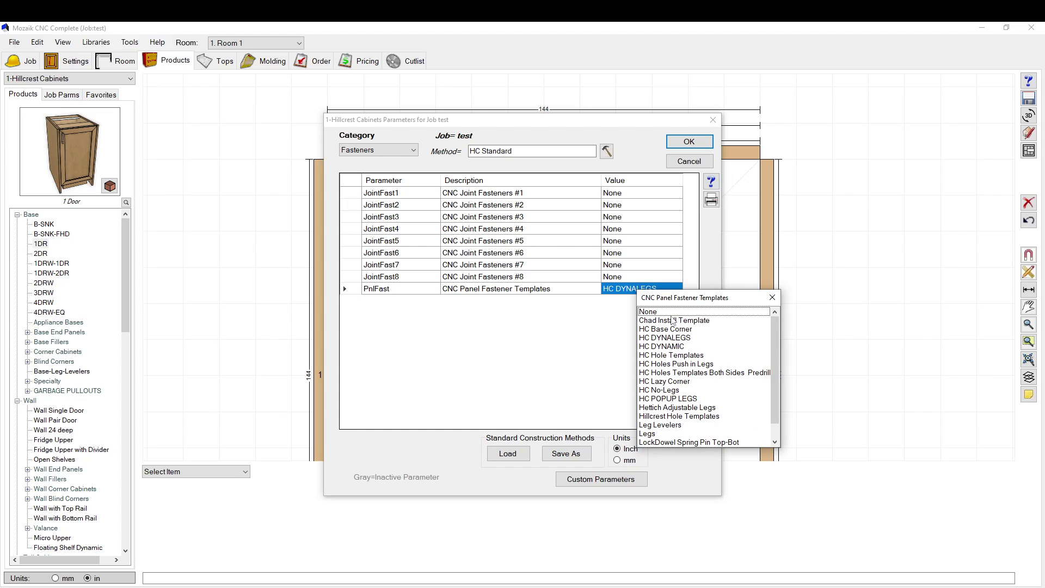
scroll(663, 316, "down", 1)
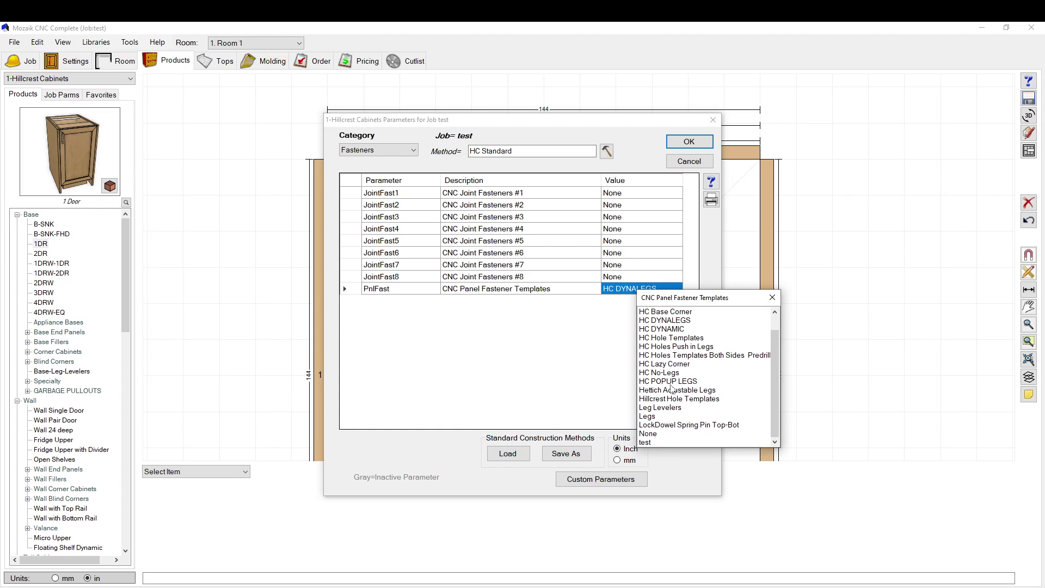
left_click(645, 443)
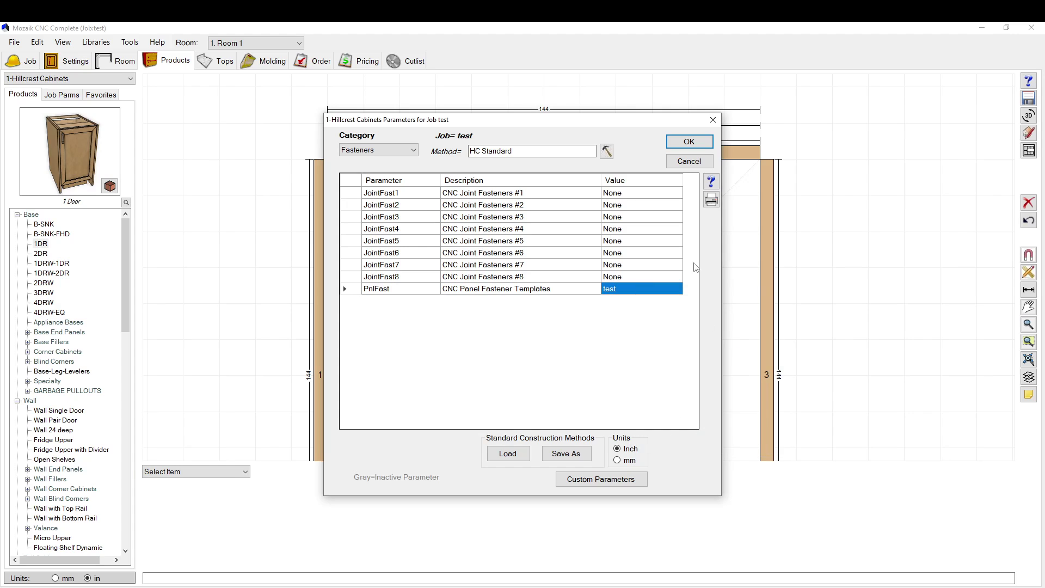
left_click(674, 153)
Open cabinet #1 in the product editor and inspect the left end's hole in the viewer's Left view, then close the viewer.
double_click(424, 202)
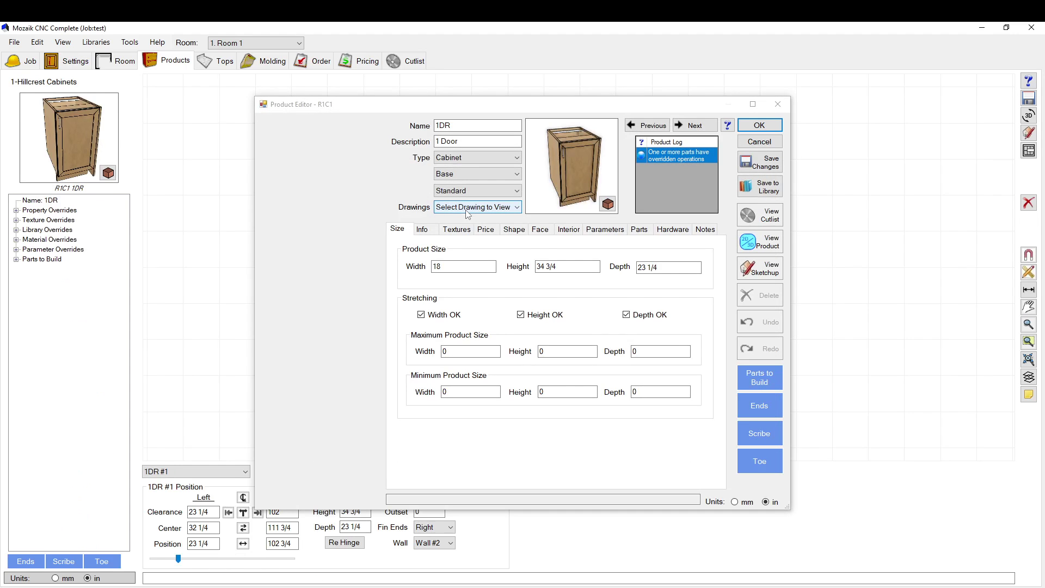
left_click(761, 243)
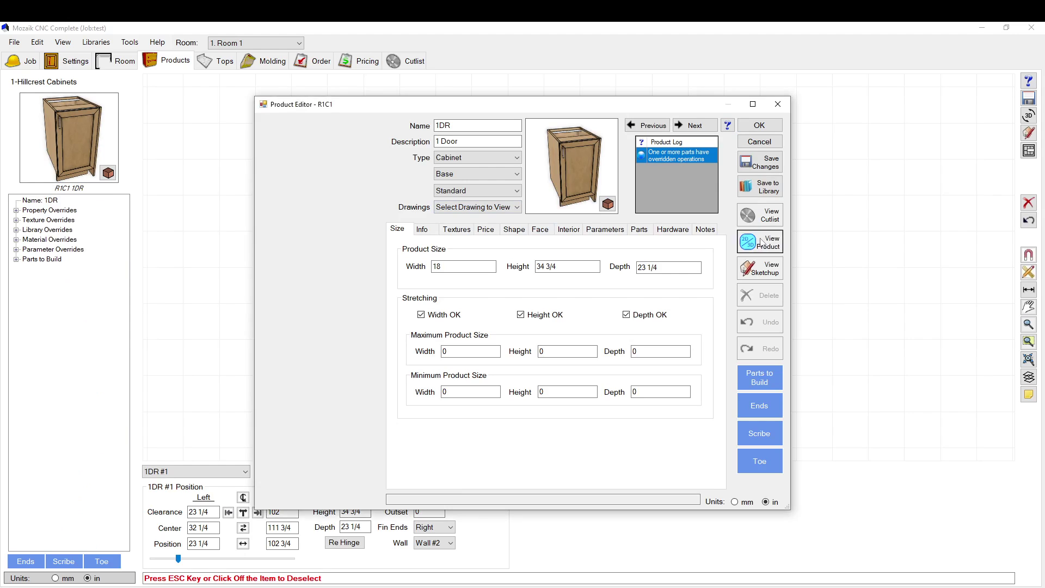
left_click(653, 332)
left_click(643, 369)
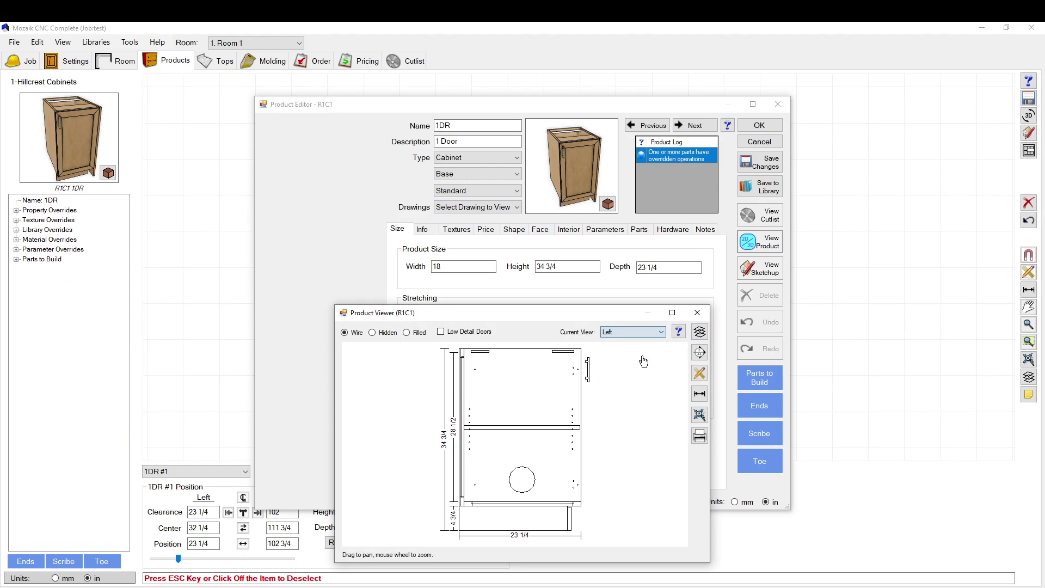
scroll(531, 473, "up", 1)
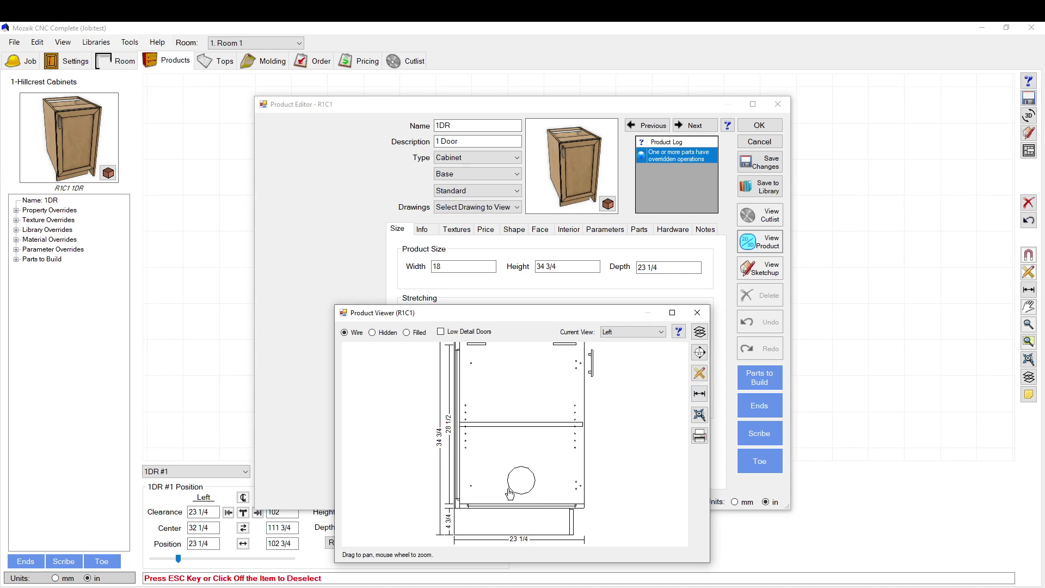
scroll(536, 424, "down", 1)
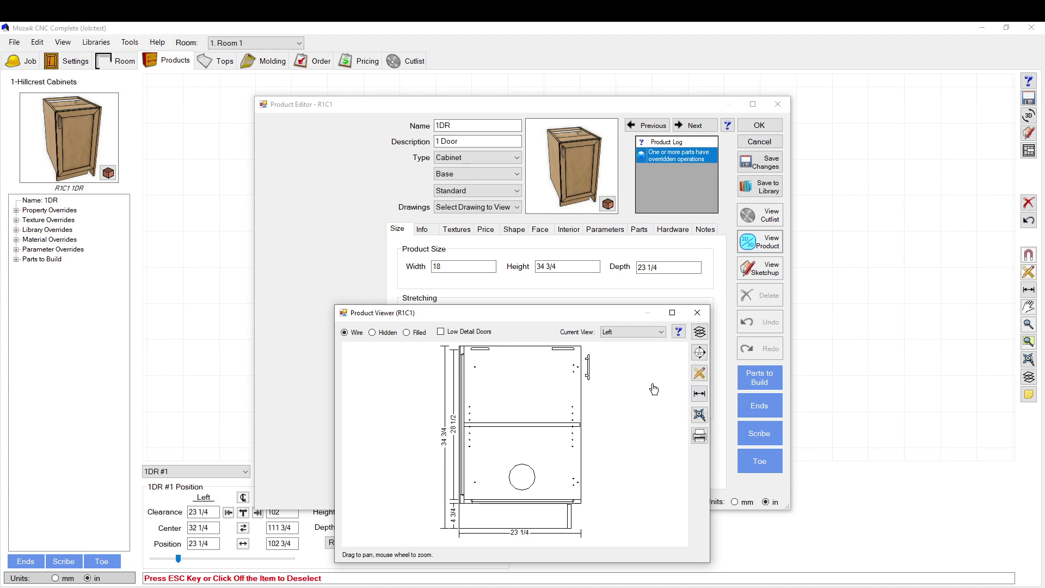
left_click(697, 312)
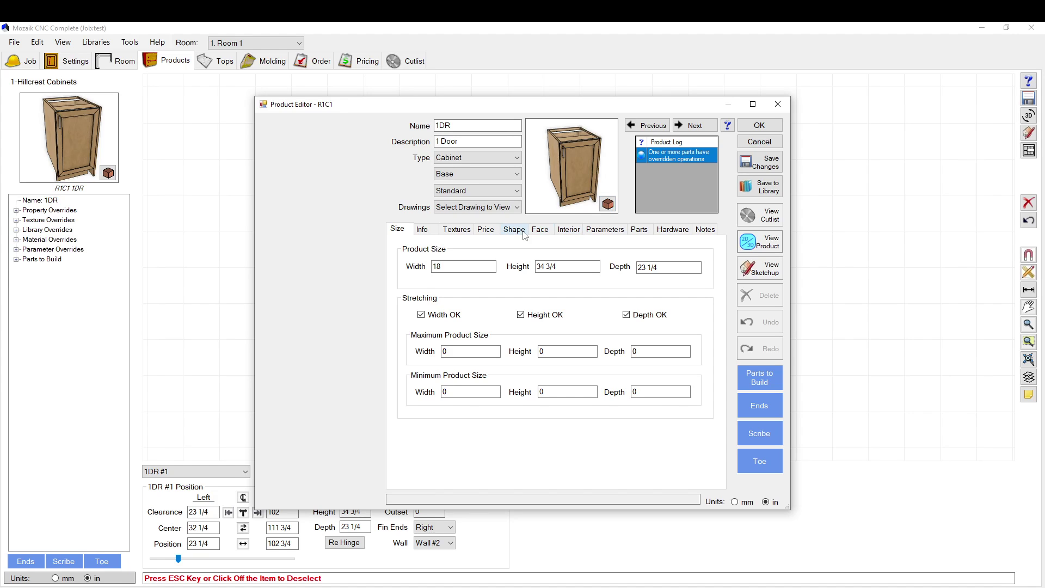
Accept cabinet #1's product editor and open the CNC panel fastener templates in the hardware library.
left_click(759, 126)
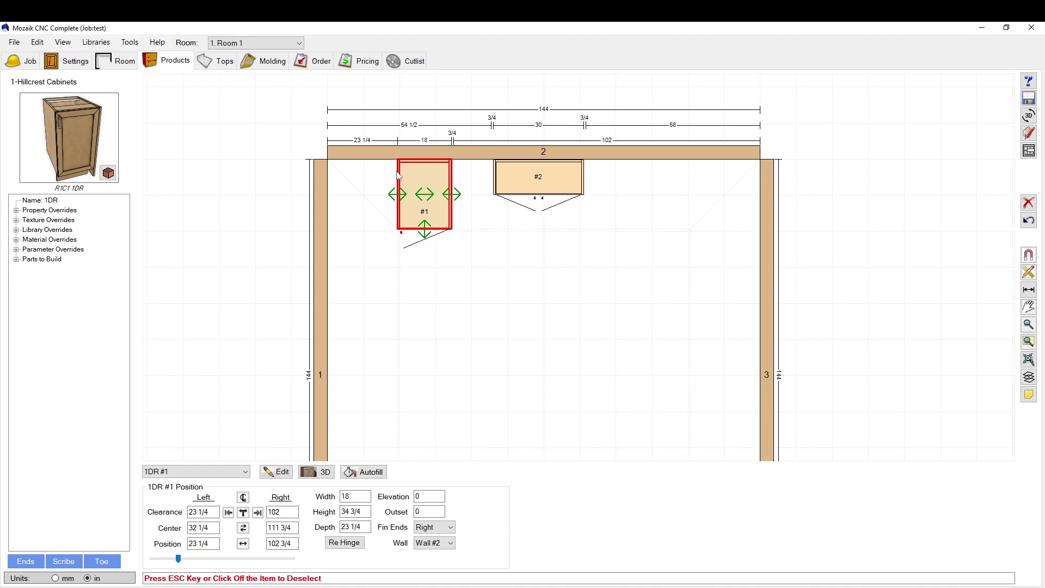
left_click(96, 44)
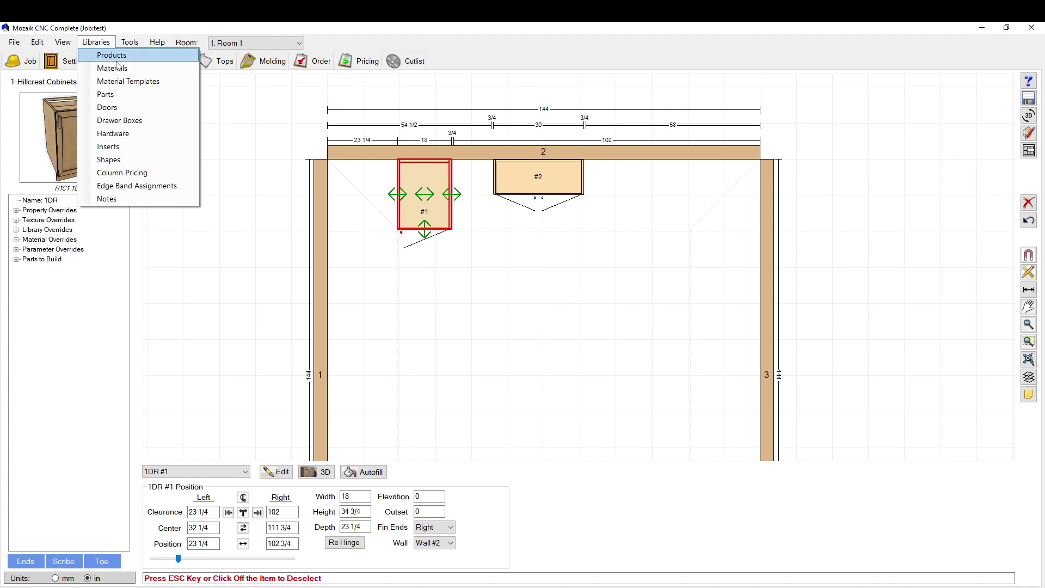
left_click(97, 42)
left_click(96, 43)
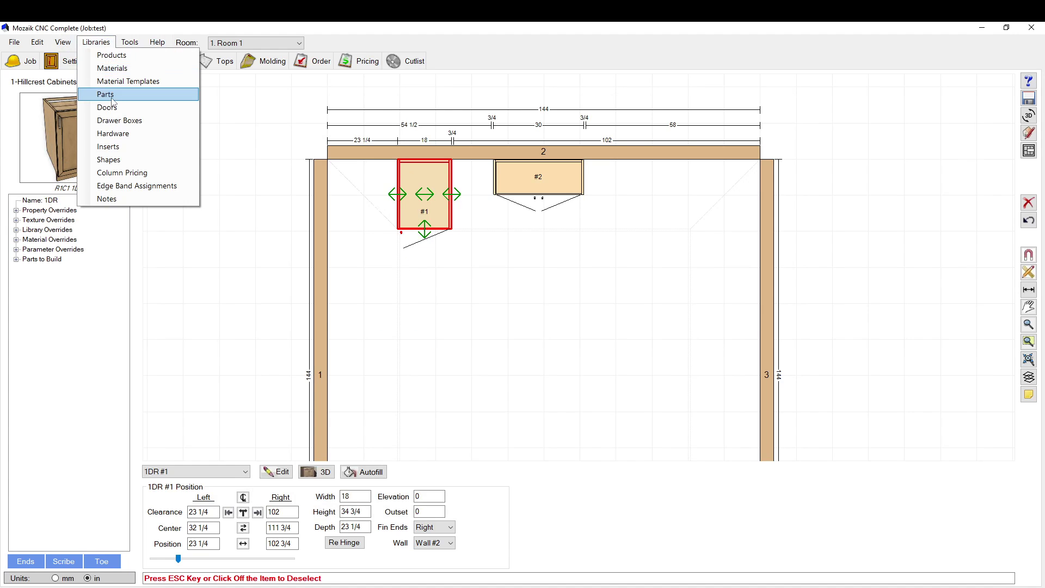
left_click(116, 136)
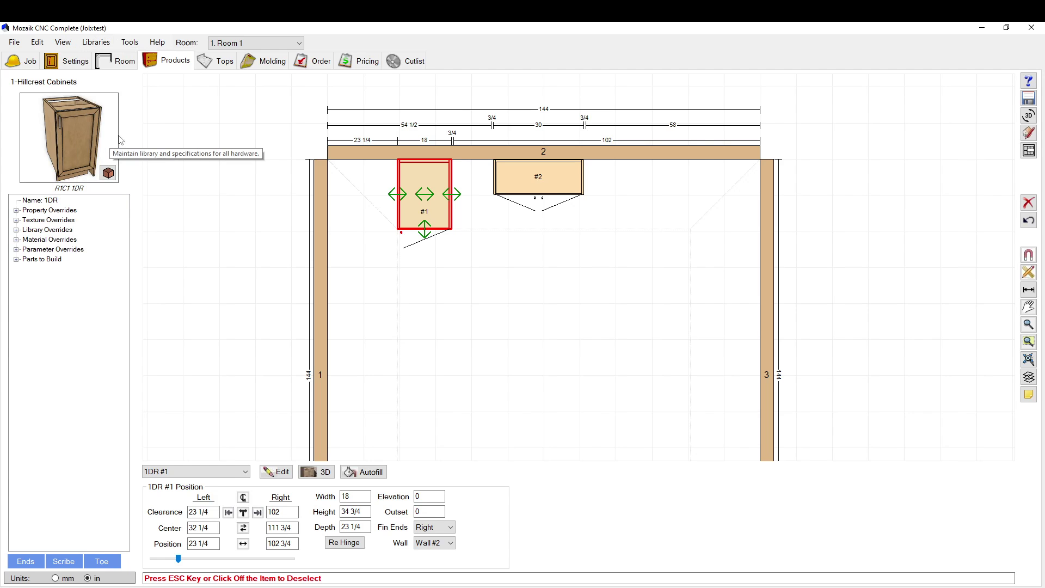
left_click(381, 397)
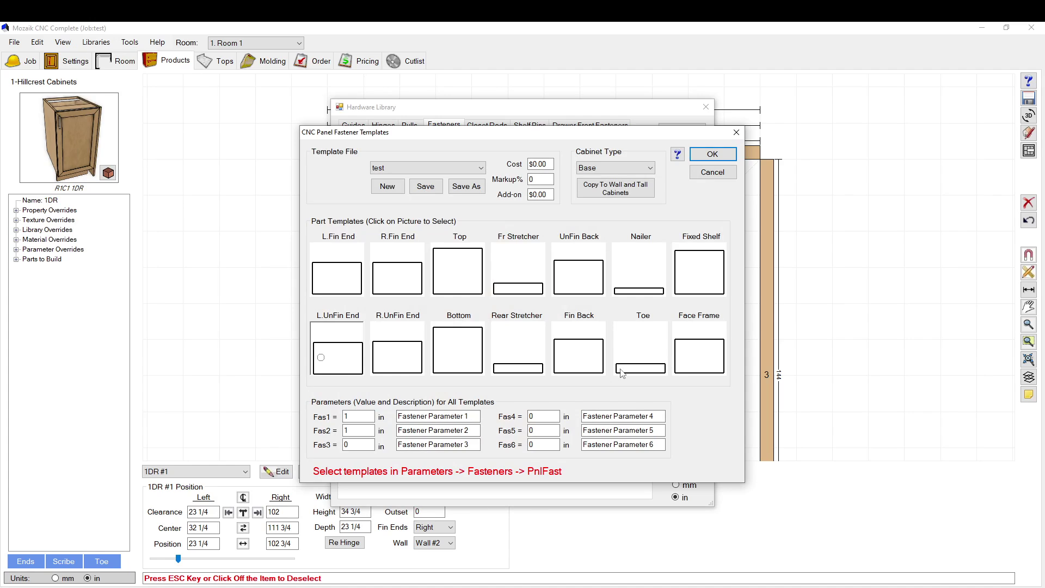
Bore a hole in the test template's rear stretcher and move it to about X 2.98, Y 2.12 in.
left_click(519, 374)
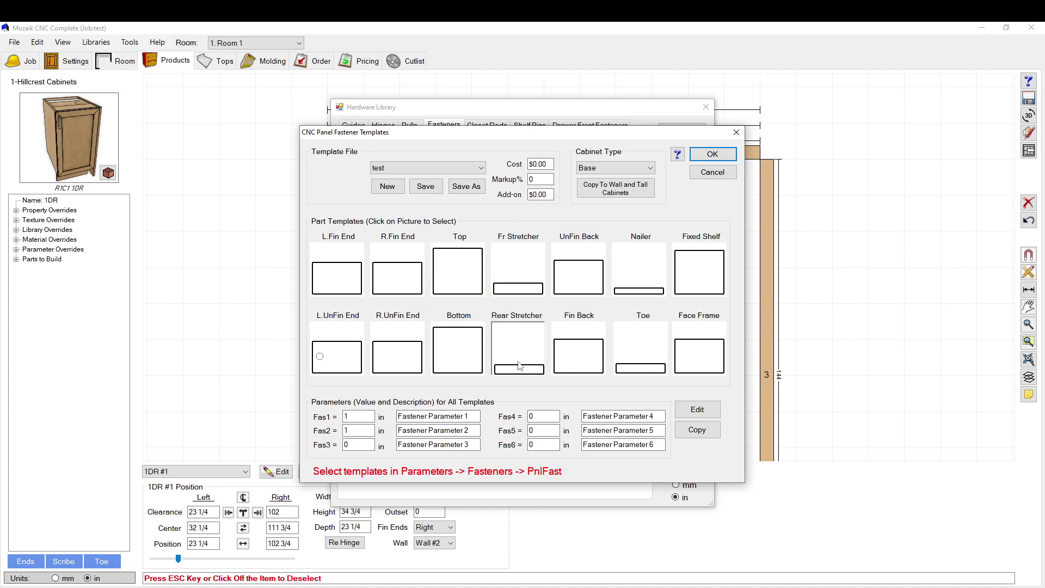
left_click(710, 416)
left_click(358, 166)
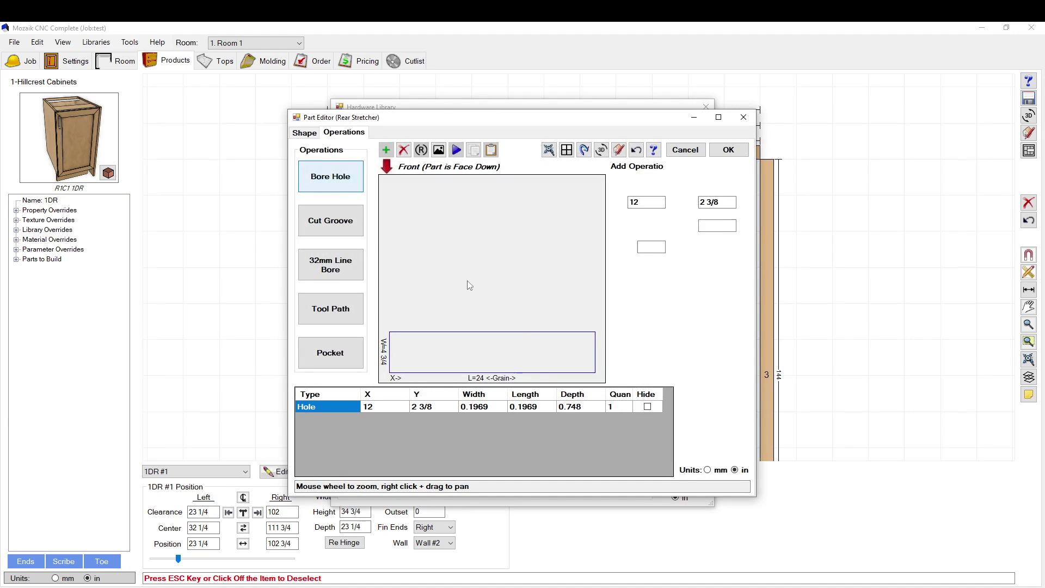
left_click(495, 355)
left_click(493, 353)
left_click_drag(494, 356, 417, 358)
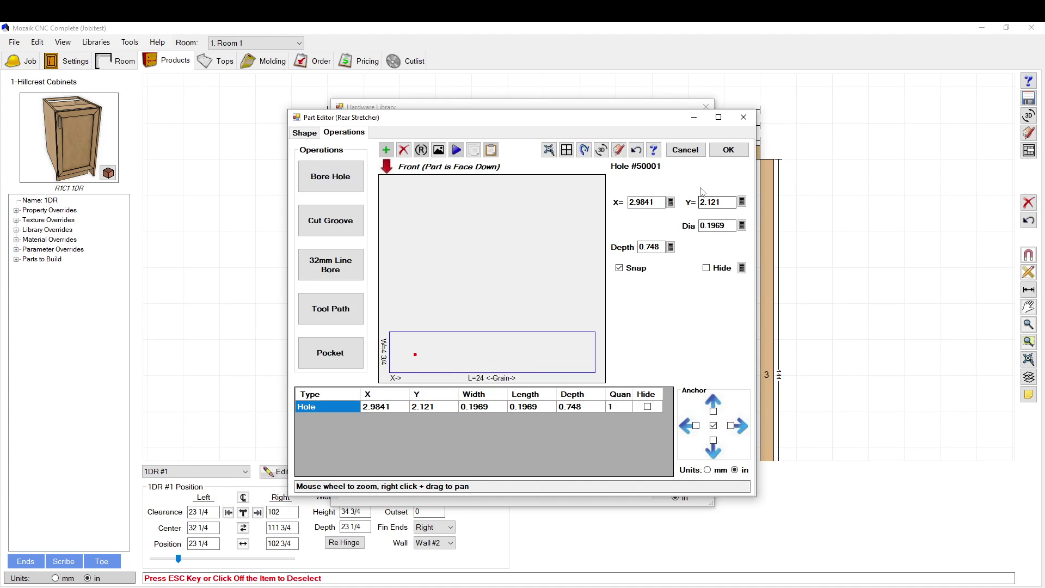
Bore a second rear stretcher hole at about X 21.4, Y 2.12 in, then accept the part and templates and close the hardware library.
left_click(349, 176)
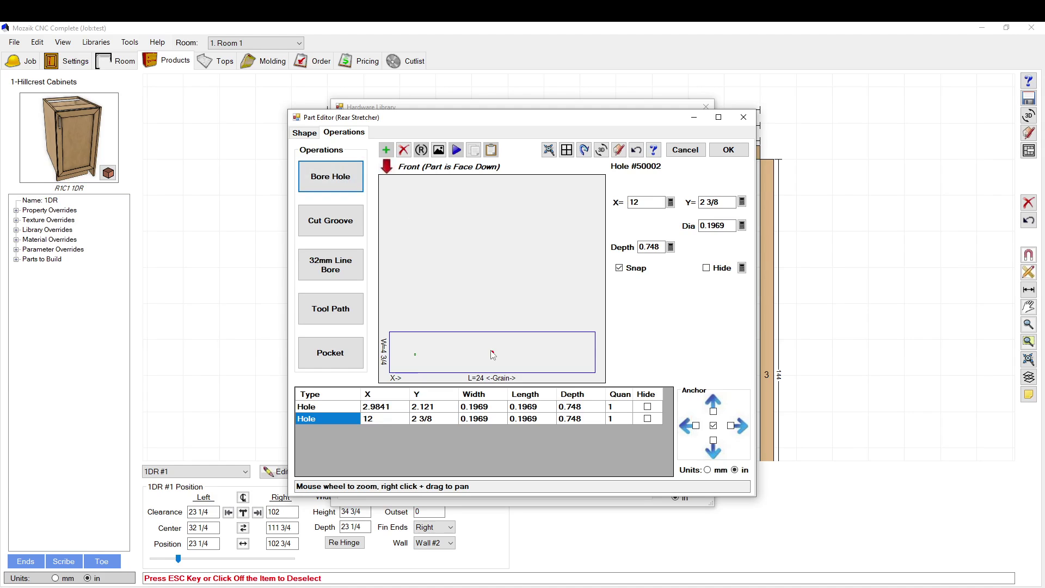
left_click(493, 356)
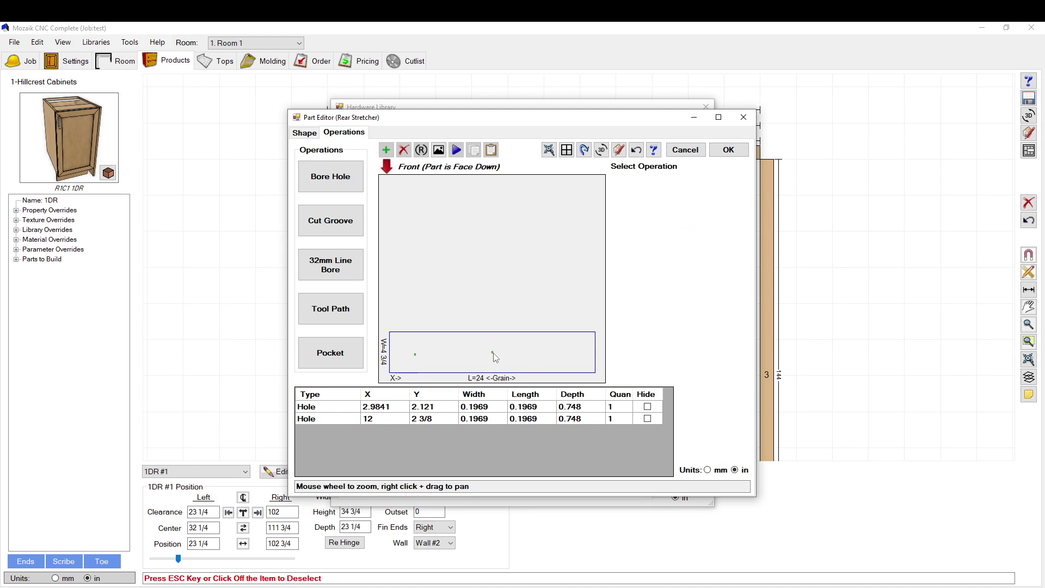
left_click_drag(492, 356, 574, 358)
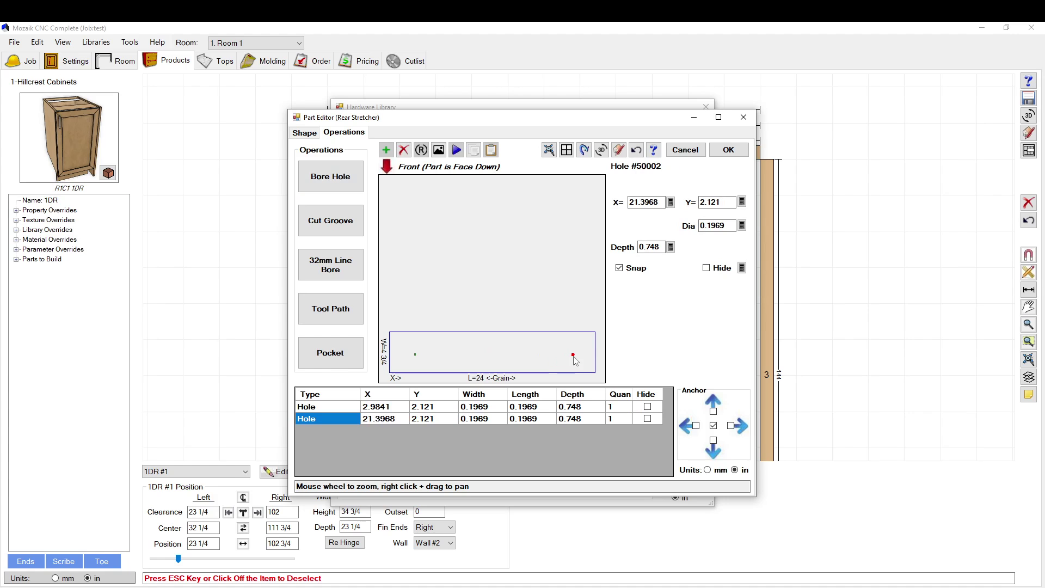
left_click(728, 150)
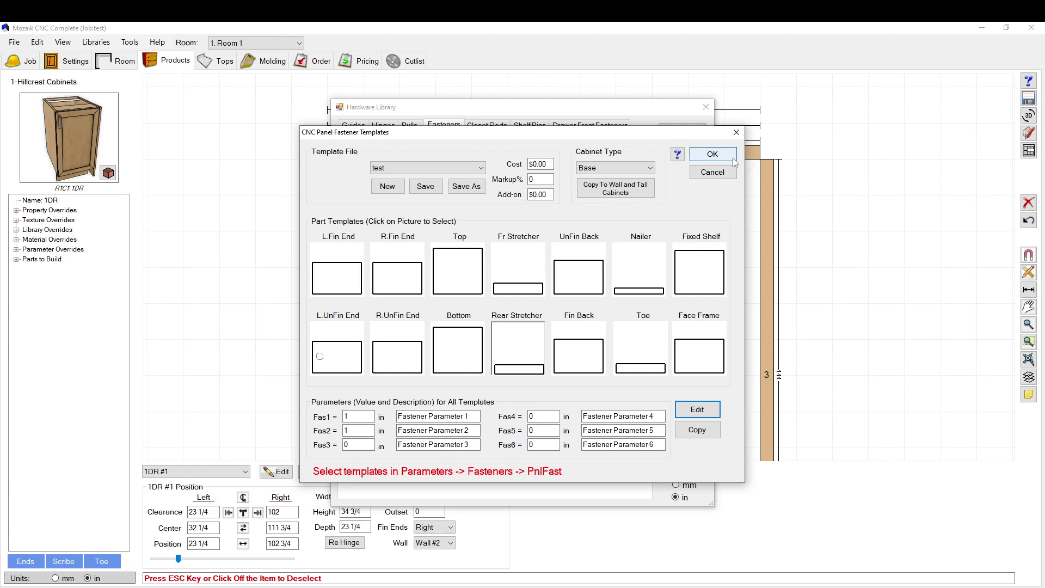
left_click(712, 154)
key("Return")
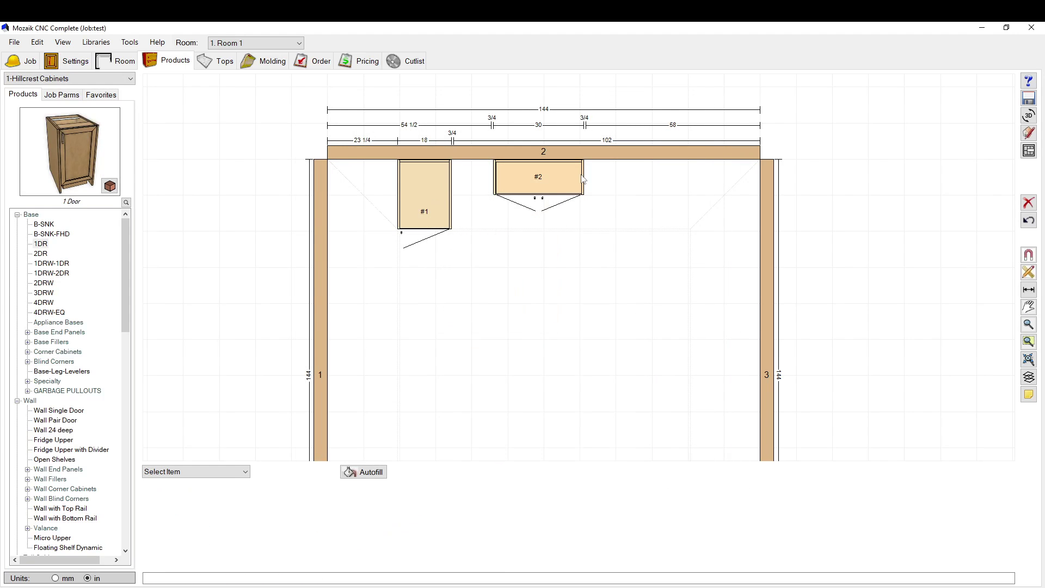
Inspect the operations on cabinet #1's rear stretcher, then cancel out of the part and product editors.
double_click(429, 188)
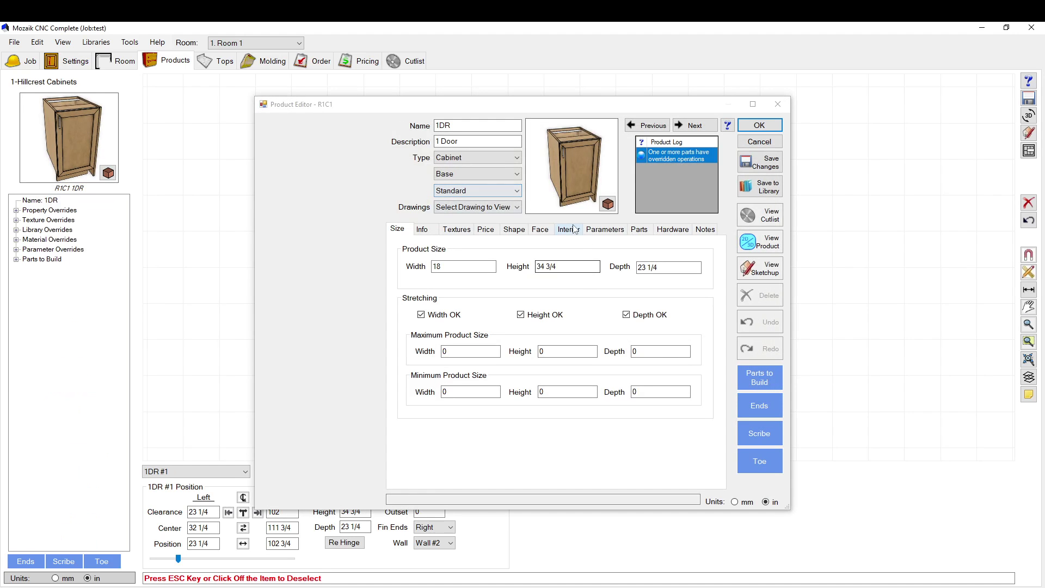
left_click(641, 231)
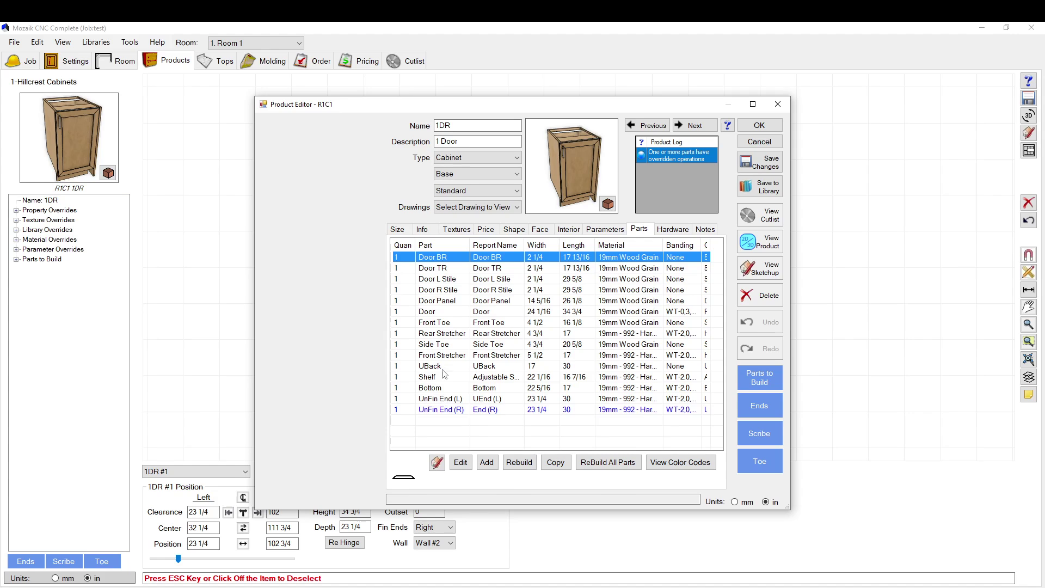
left_click(436, 367)
left_click(439, 324)
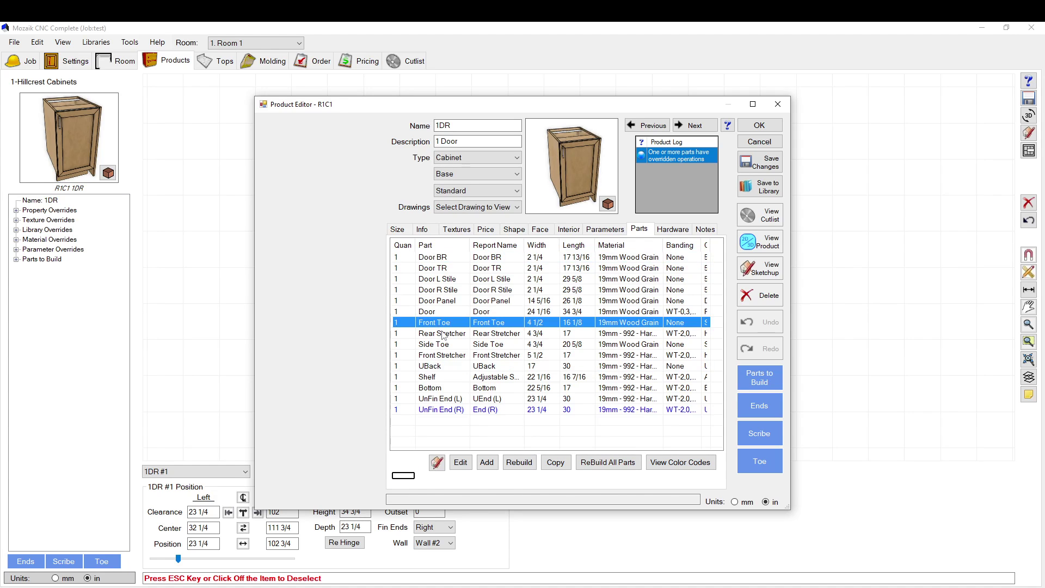
double_click(444, 333)
left_click(465, 355)
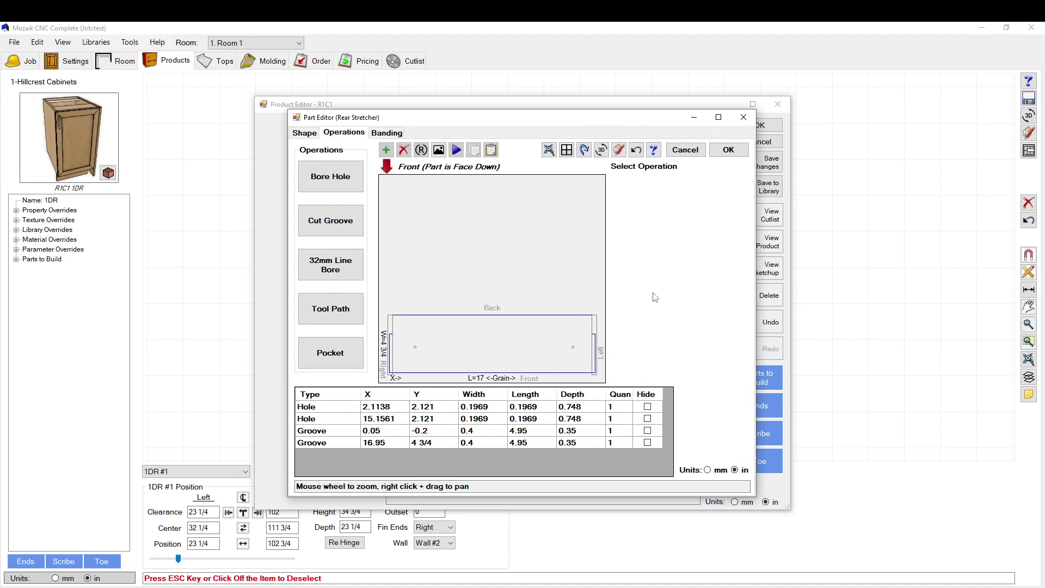
left_click(681, 152)
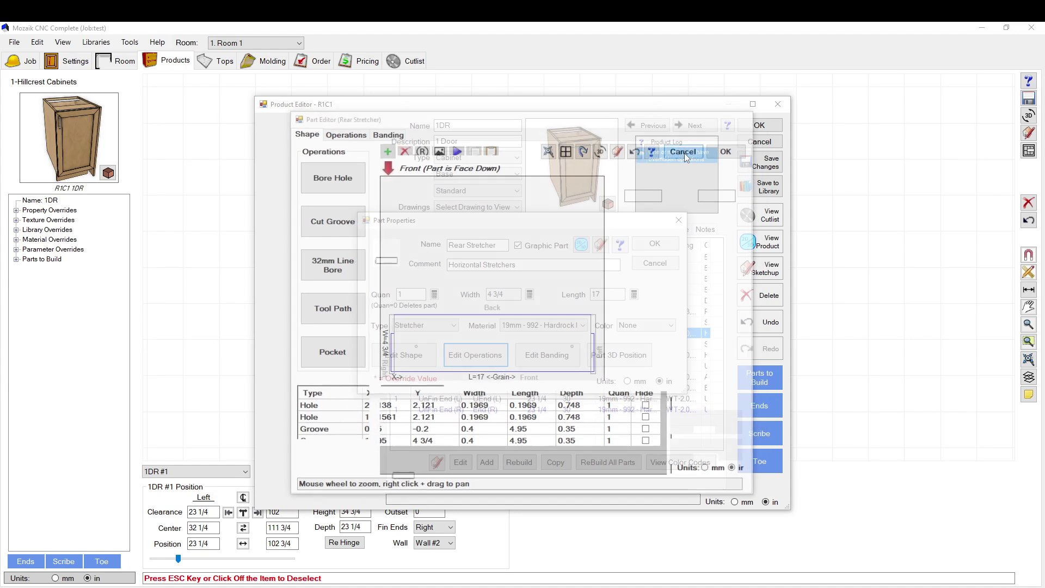
left_click(649, 264)
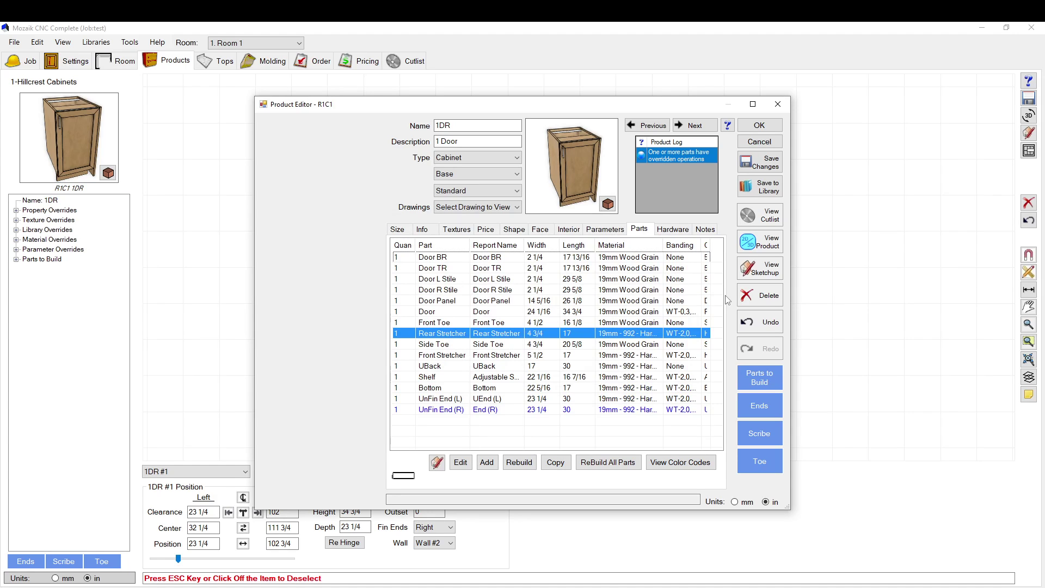
left_click(760, 141)
left_click(548, 342)
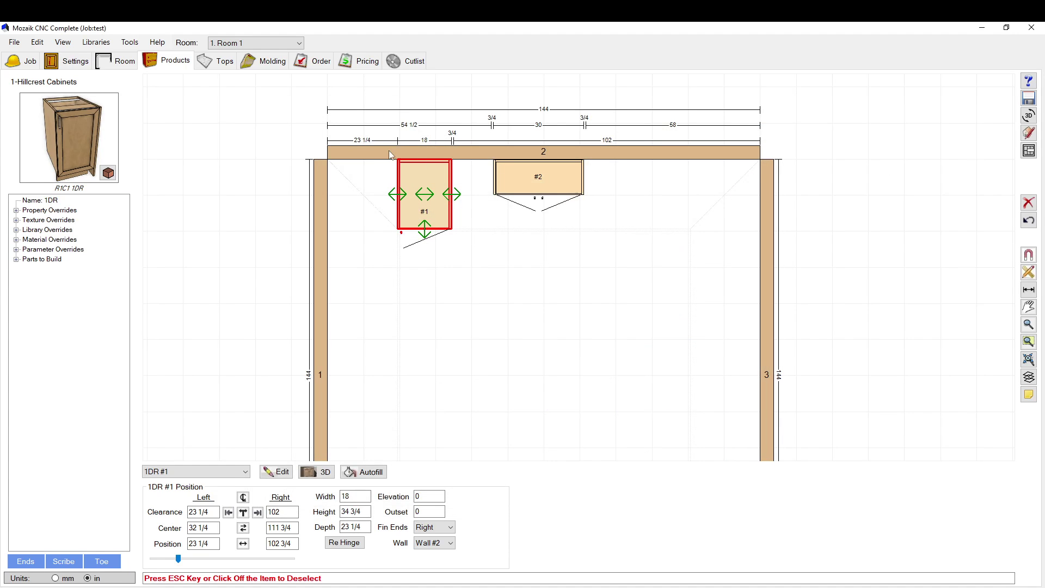
left_click(107, 44)
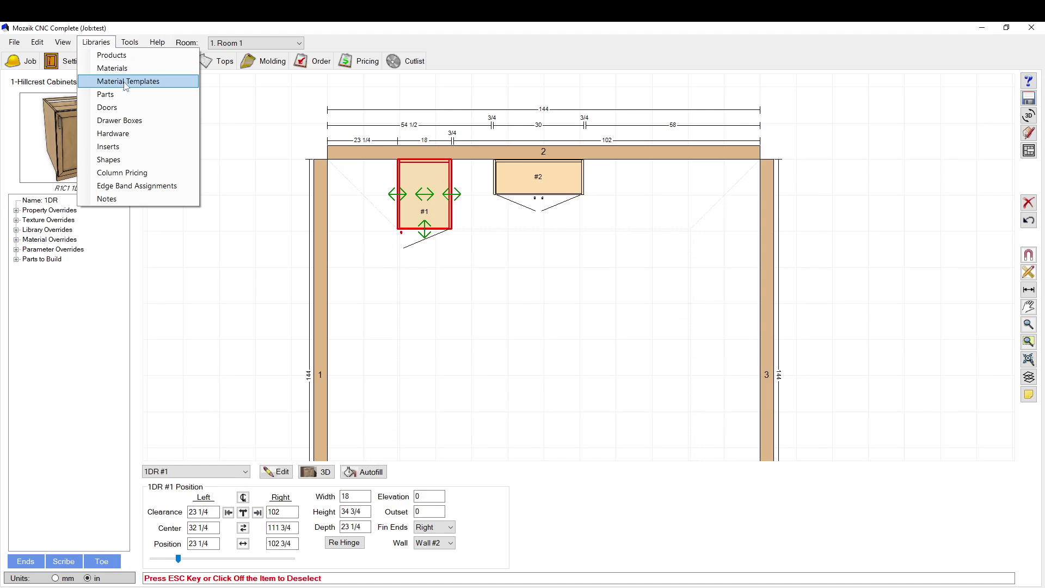
left_click(39, 44)
left_click(39, 44)
left_click(98, 43)
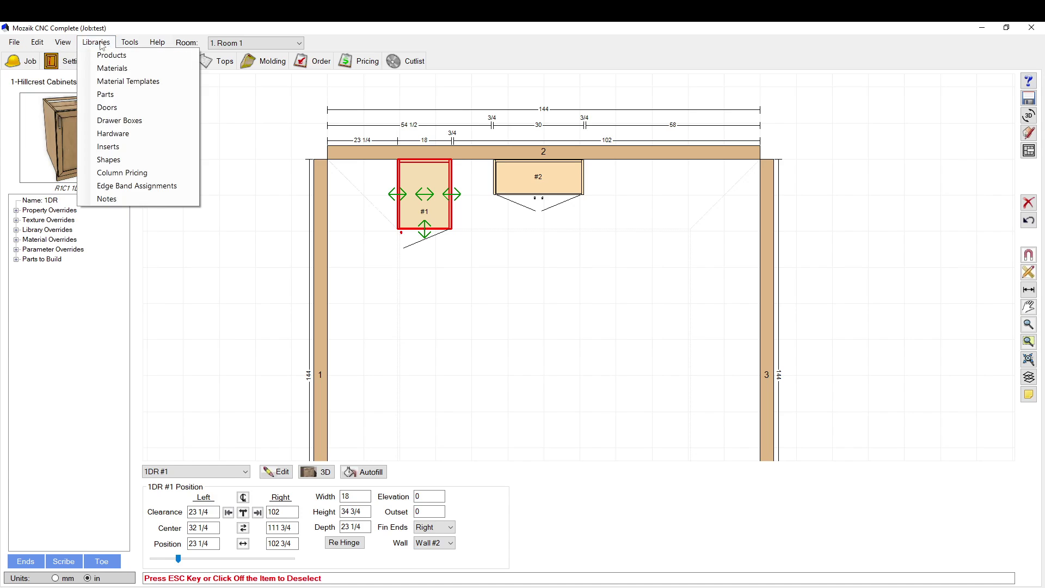
Check the left unfinished end in cabinet #1's part list, then cancel the product editor.
double_click(434, 208)
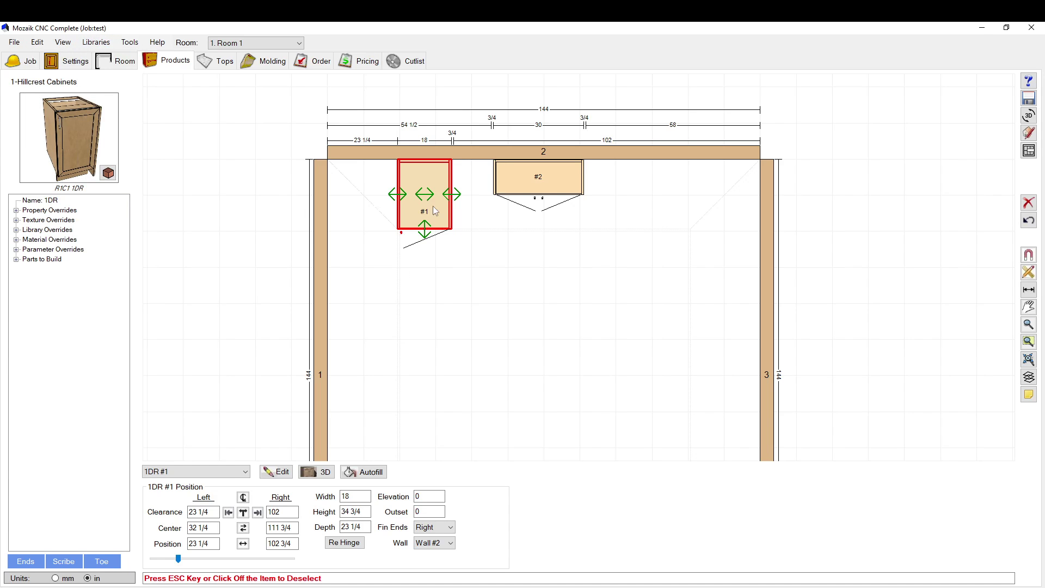
left_click(541, 231)
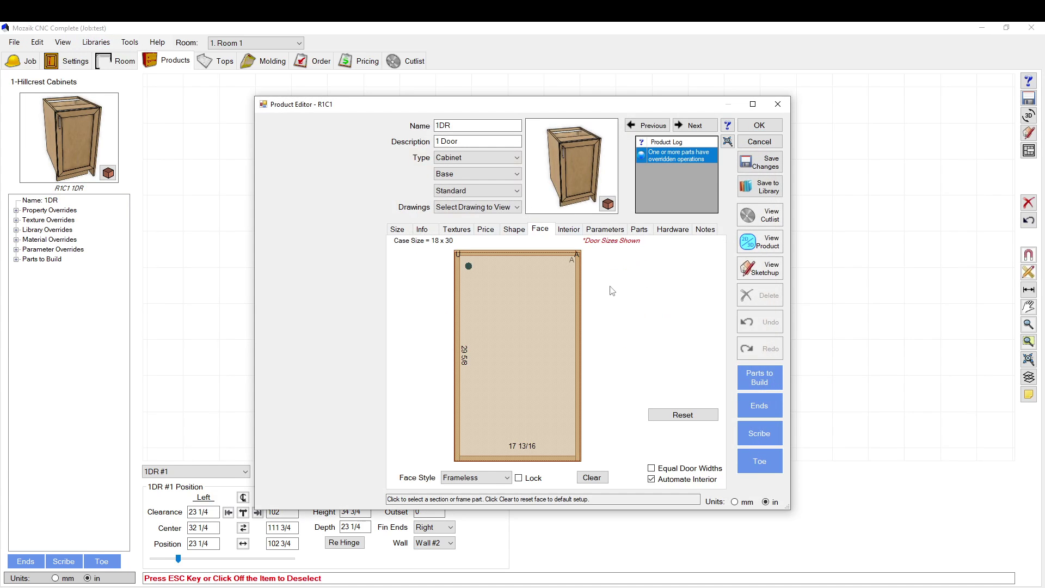
left_click(642, 231)
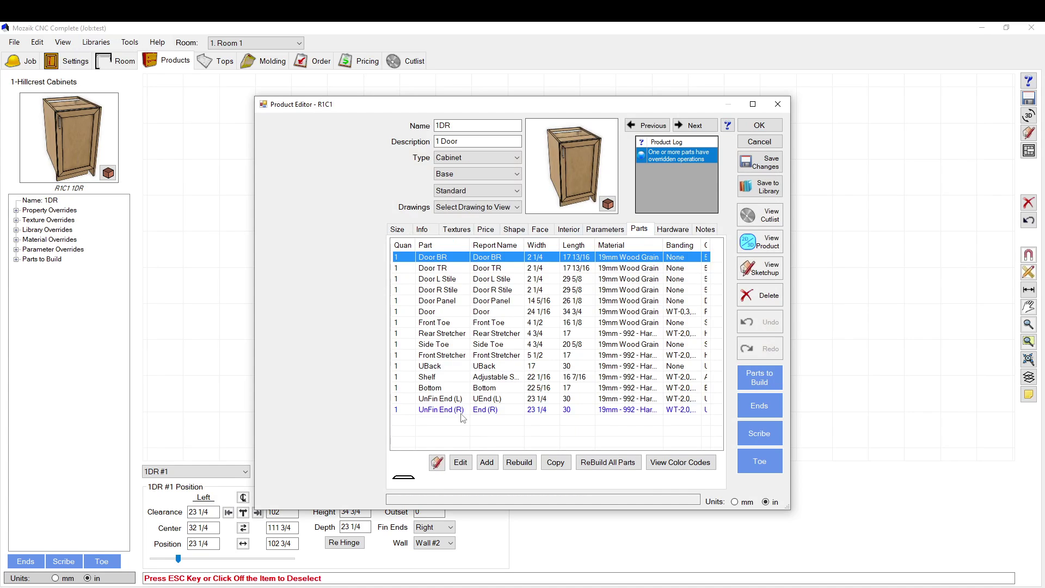
left_click(463, 414)
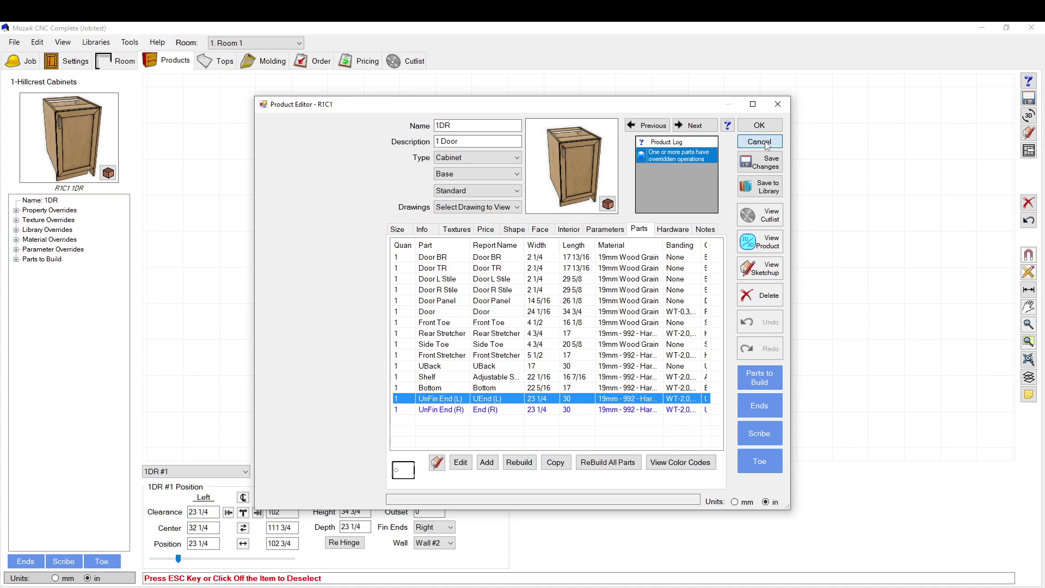
left_click(759, 142)
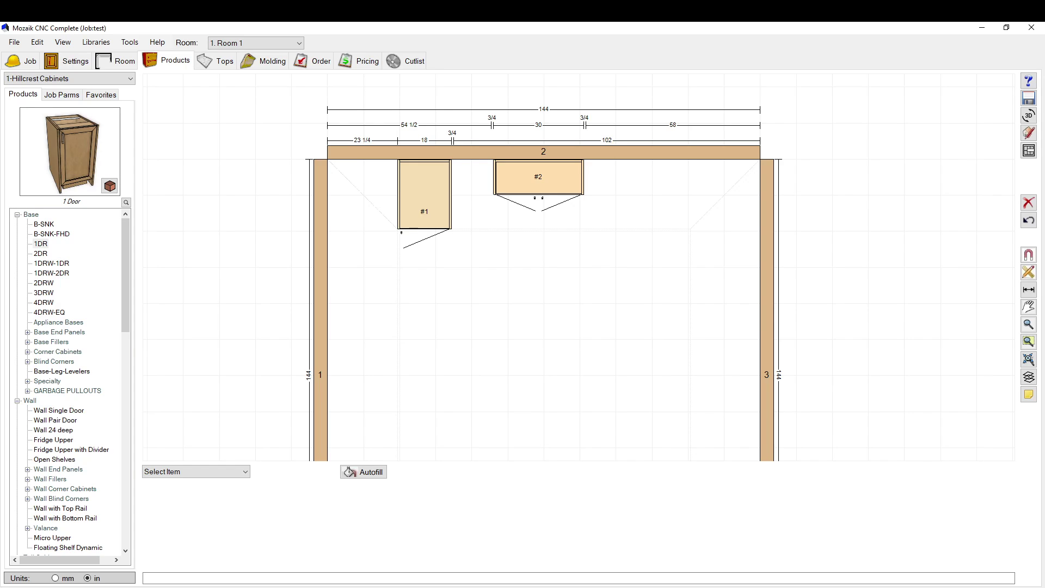
Cut a groove on the flip side of the Bottom part template and set its width formula to bottom.th.
left_click(422, 201)
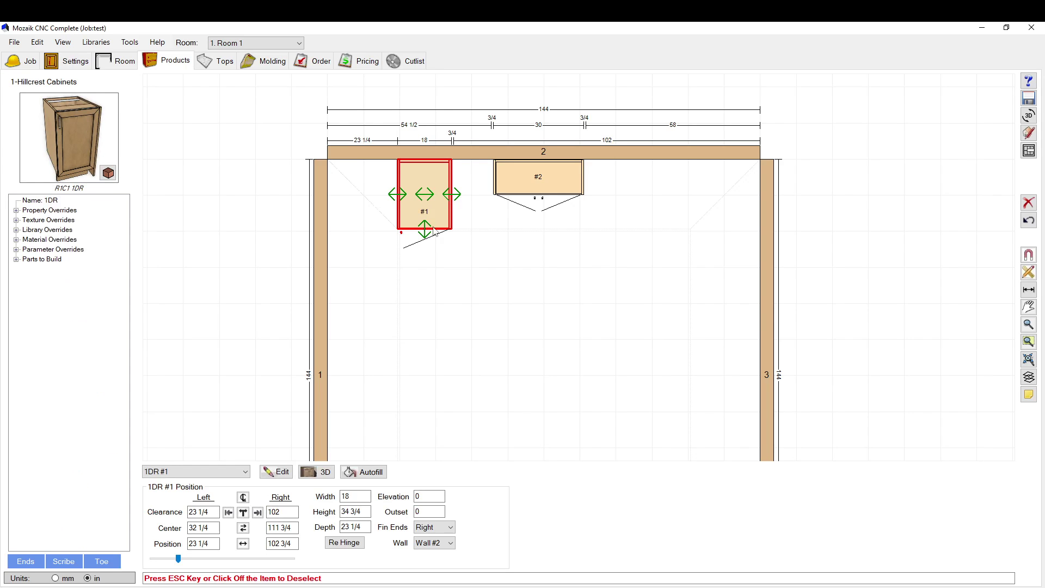
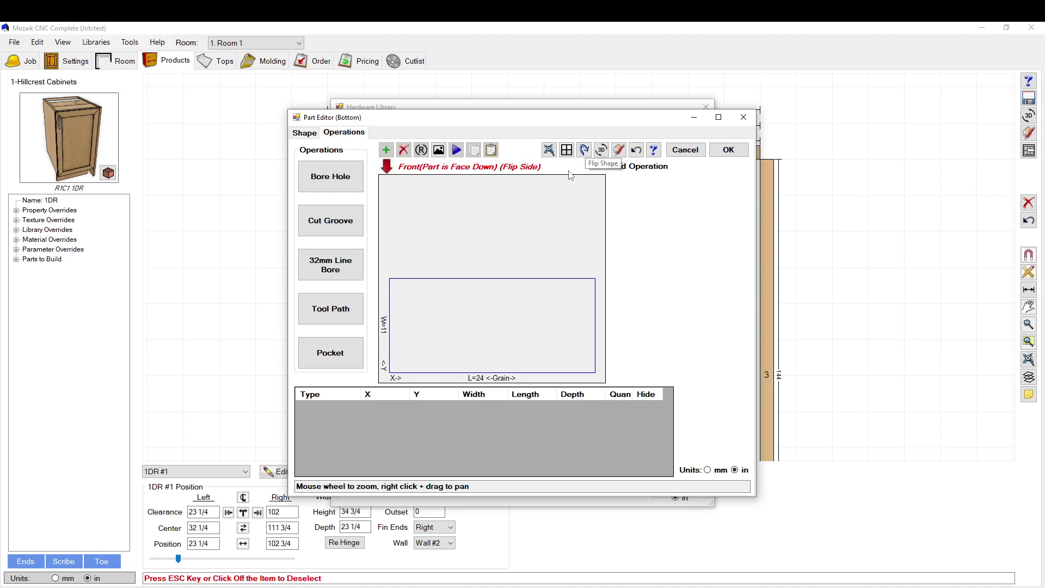
left_click(333, 223)
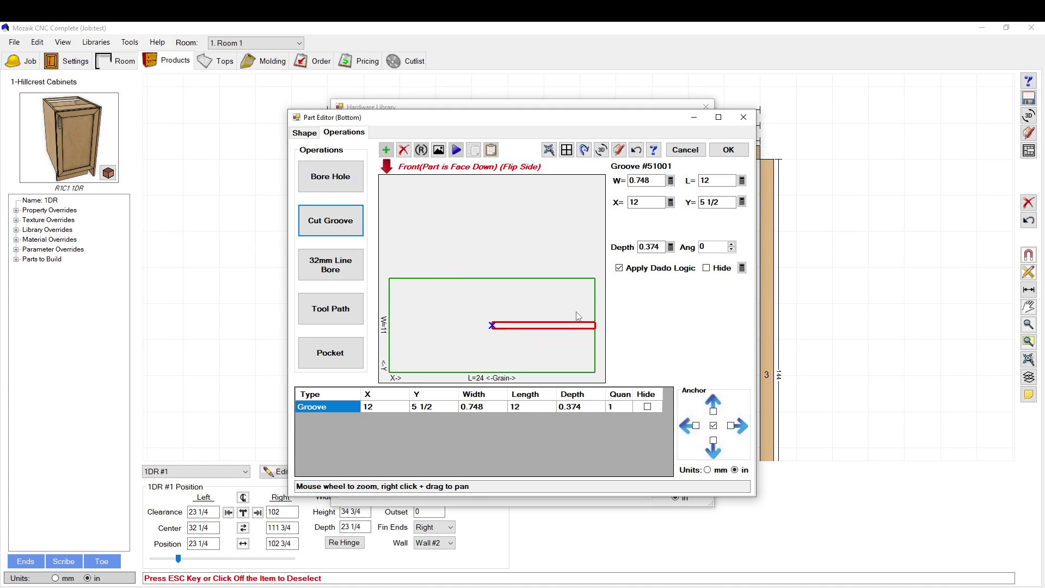
left_click(671, 181)
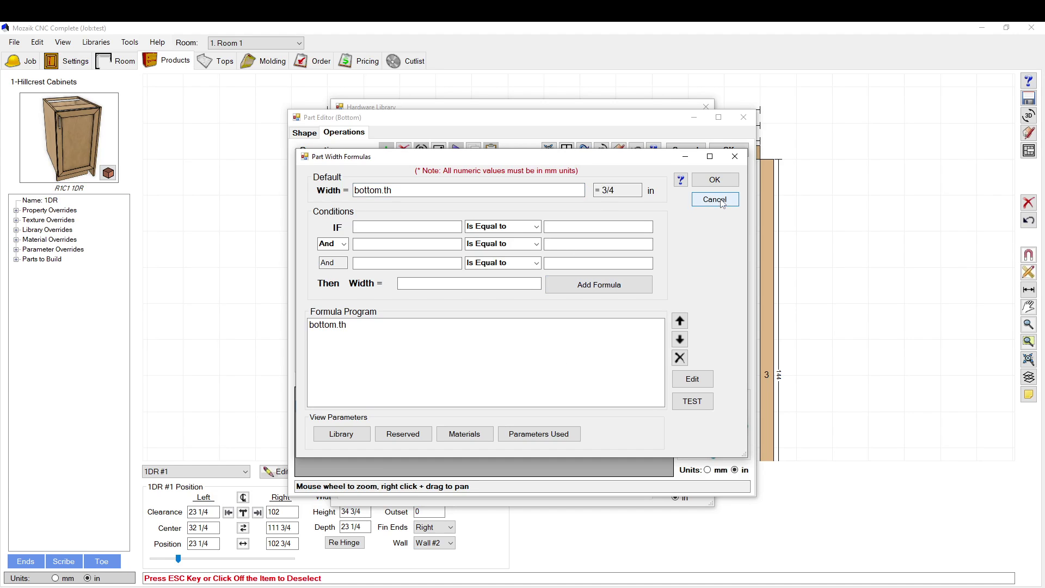
left_click(715, 179)
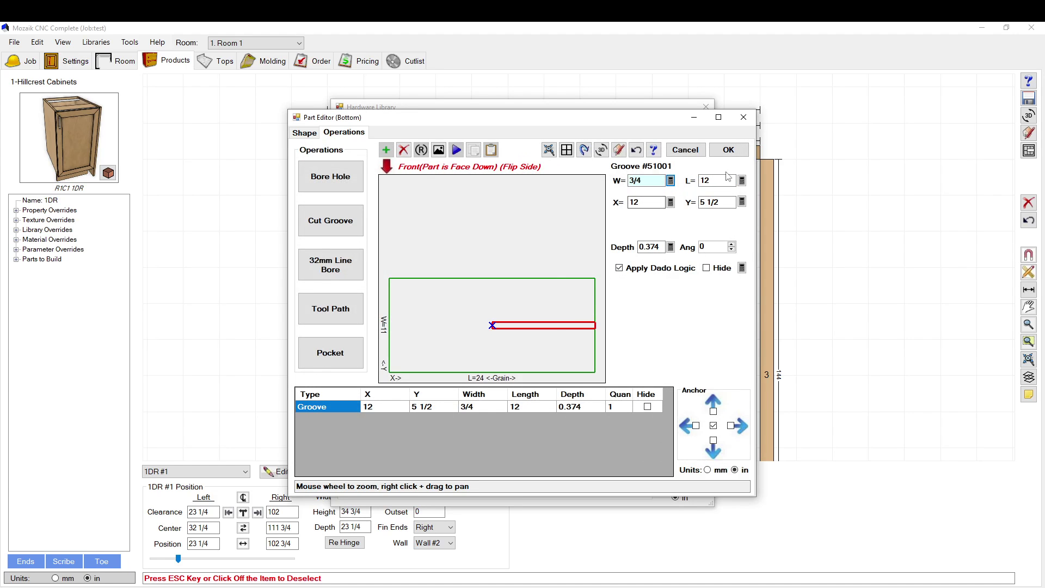
Set the Bottom groove's length formula to partl and accept it.
left_click(742, 181)
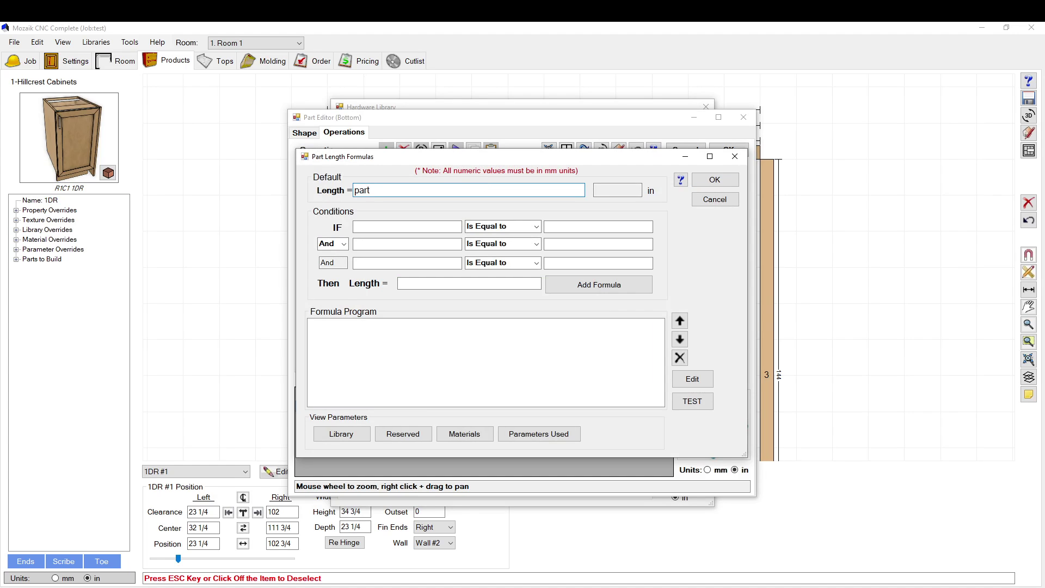
key("Return")
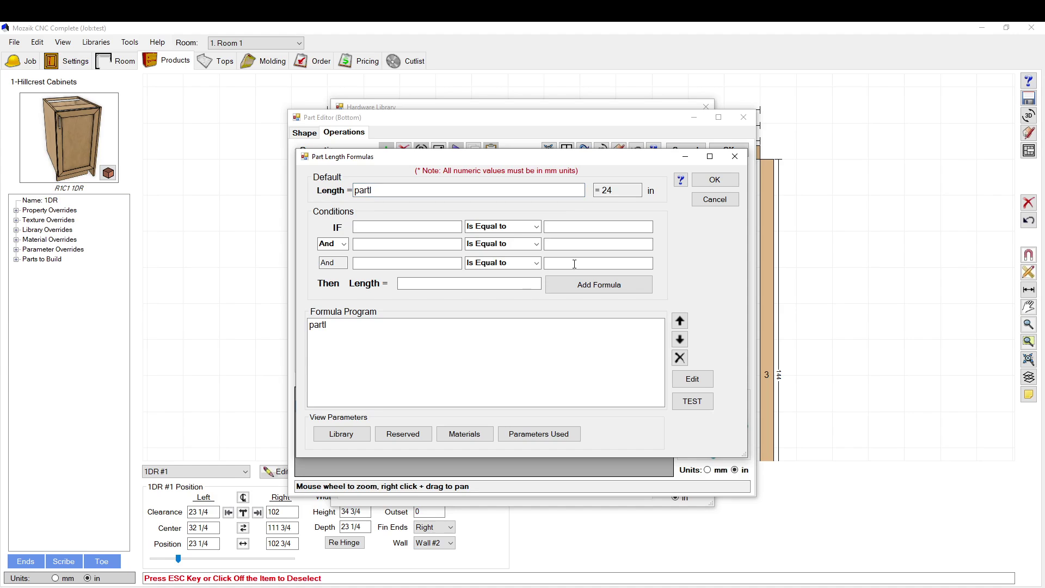
left_click(714, 179)
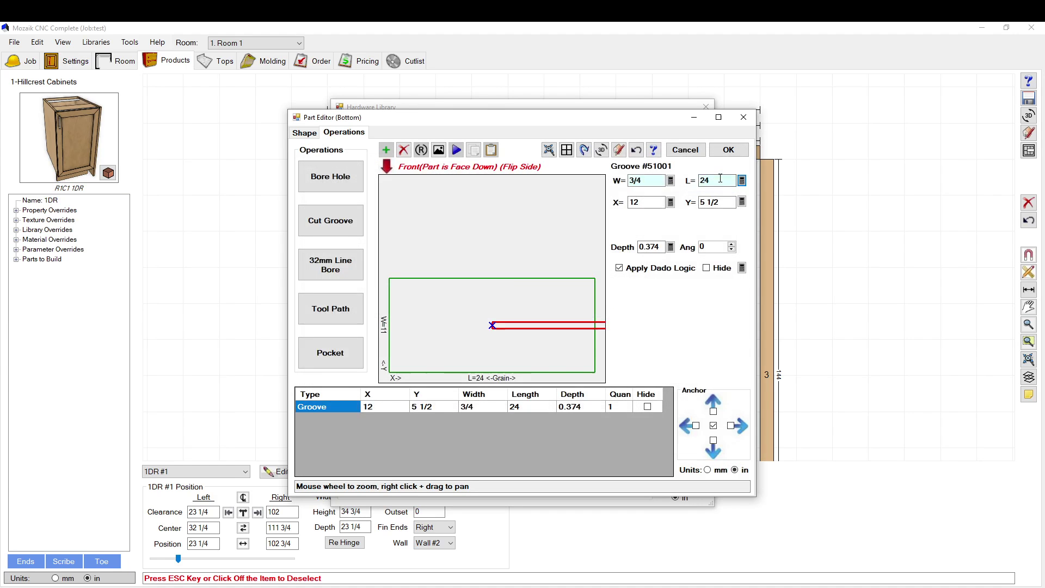
Set the Bottom groove's X formula to 0 and accept it.
left_click(670, 202)
left_click(433, 188)
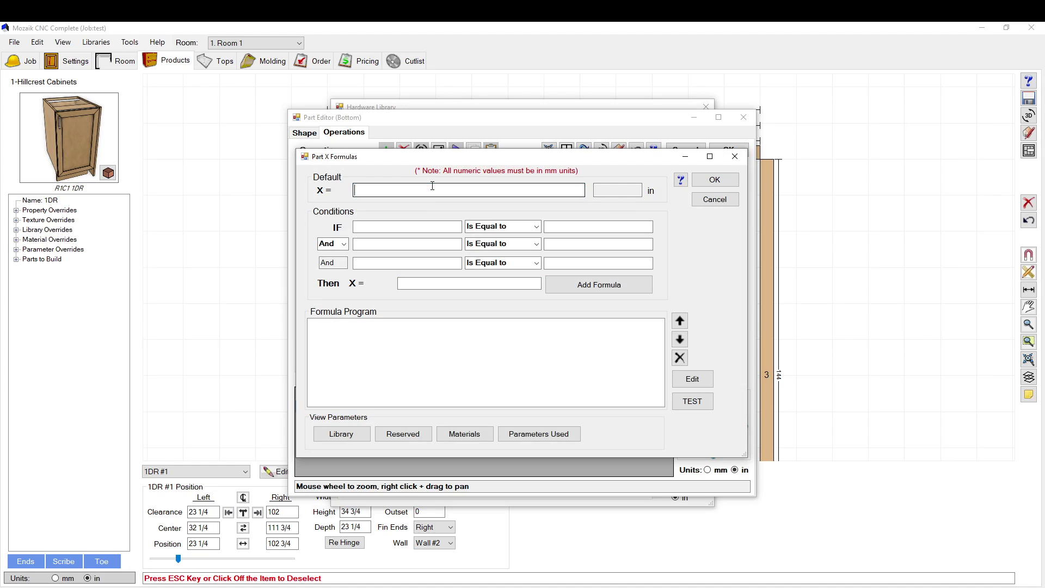
type("0")
key("Return")
left_click(714, 179)
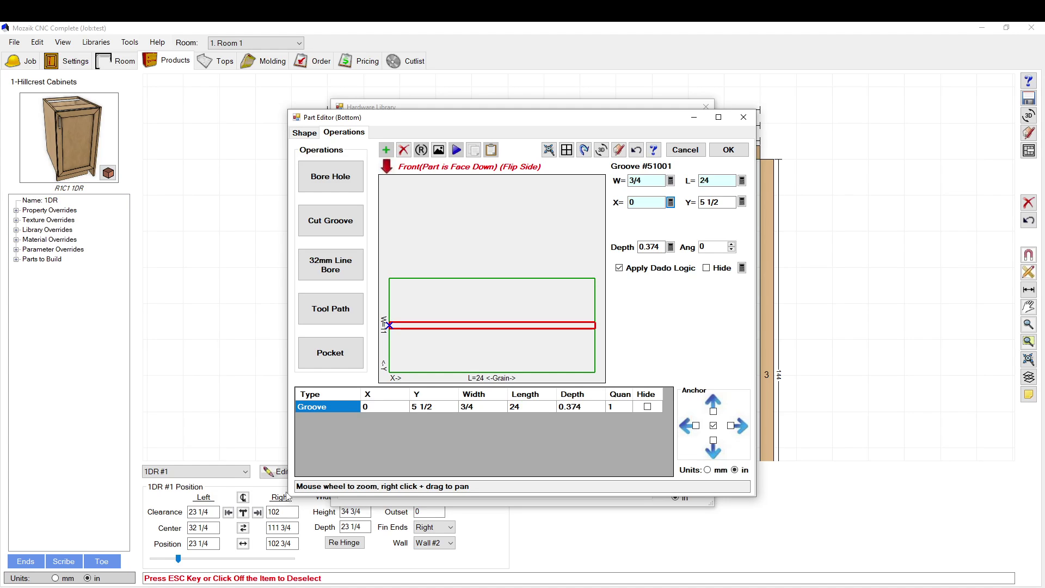
Set the Bottom groove's Y formula to 1*tomm and its depth formula to .25*tomm.
double_click(709, 205)
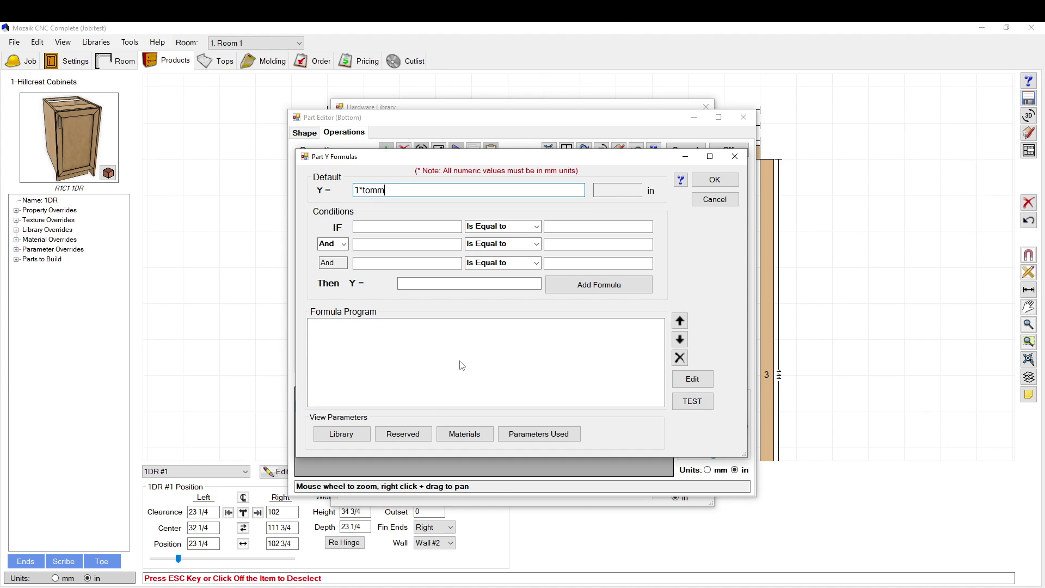
left_click(715, 180)
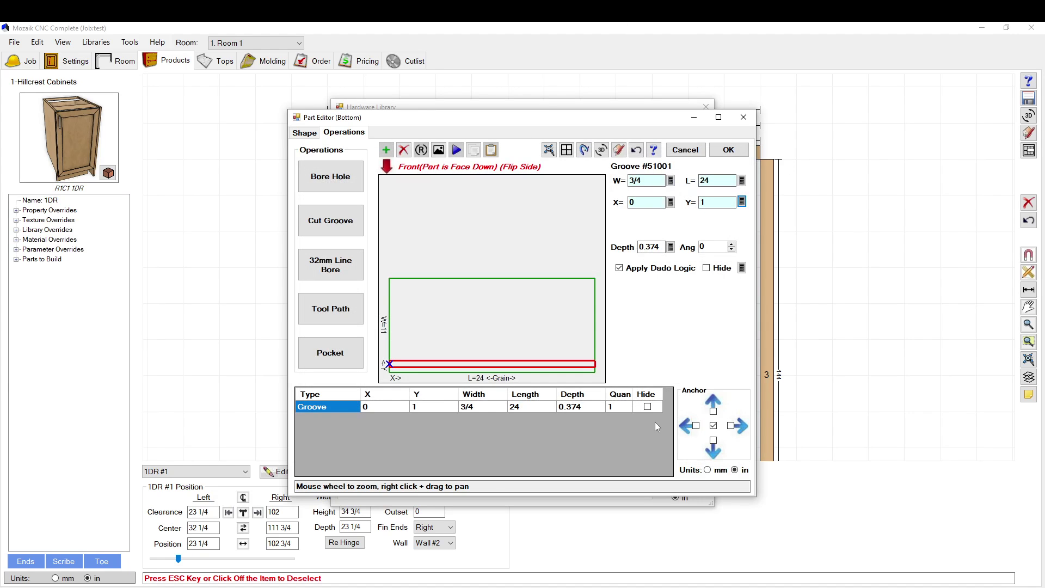
left_click(671, 248)
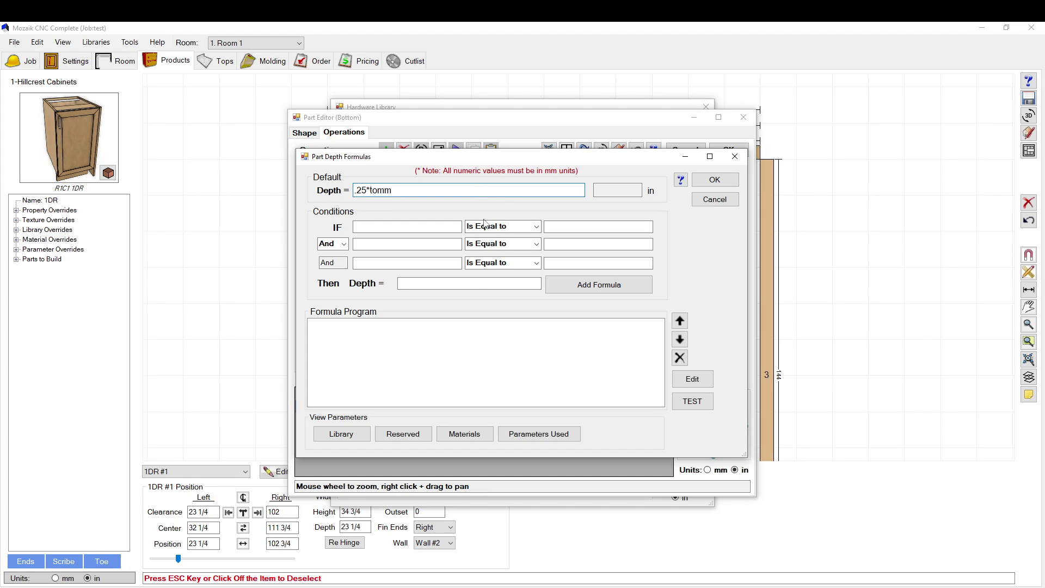
left_click(532, 380)
left_click(714, 180)
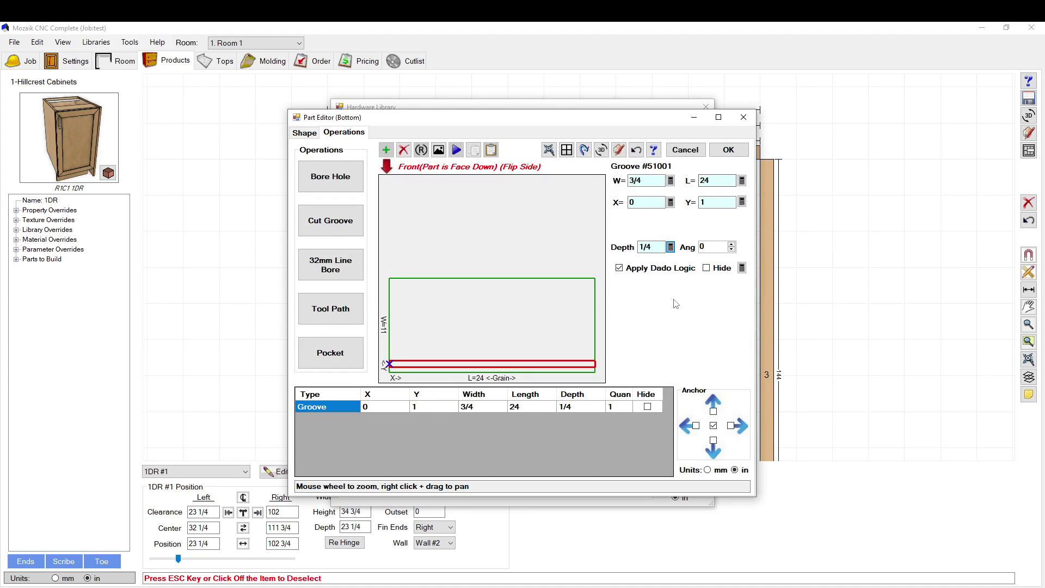
Check where the groove meets the Bottom part's end, then accept the part, the fastener templates and the hardware library.
scroll(598, 368, "up", 5)
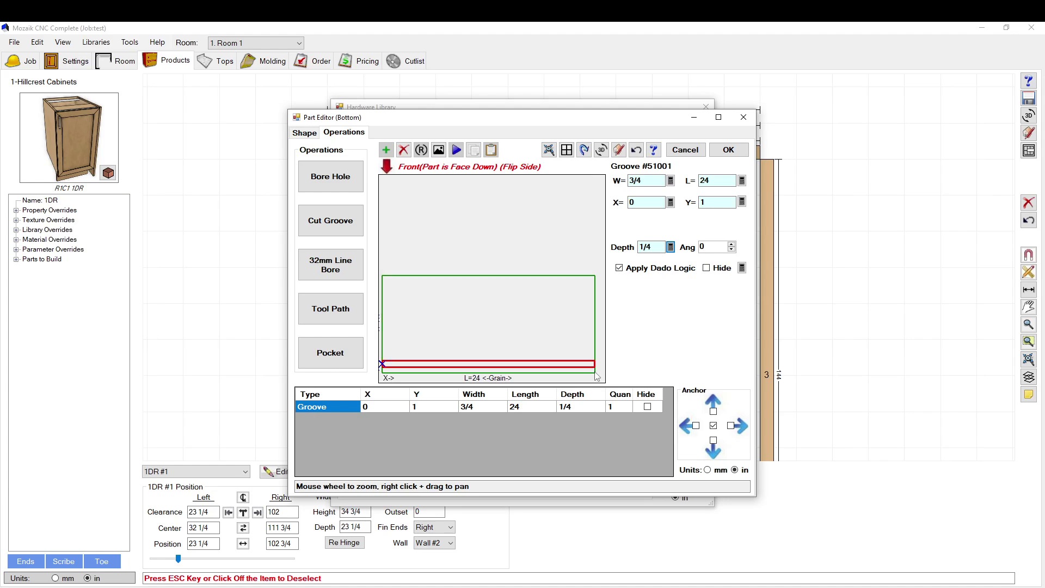
scroll(598, 370, "up", 4)
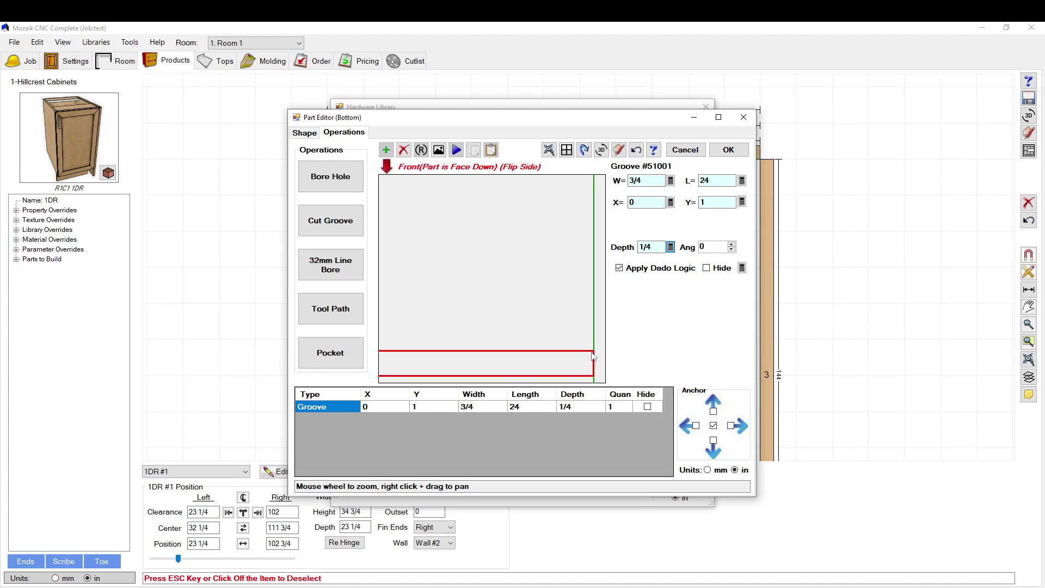
scroll(592, 375, "down", 5)
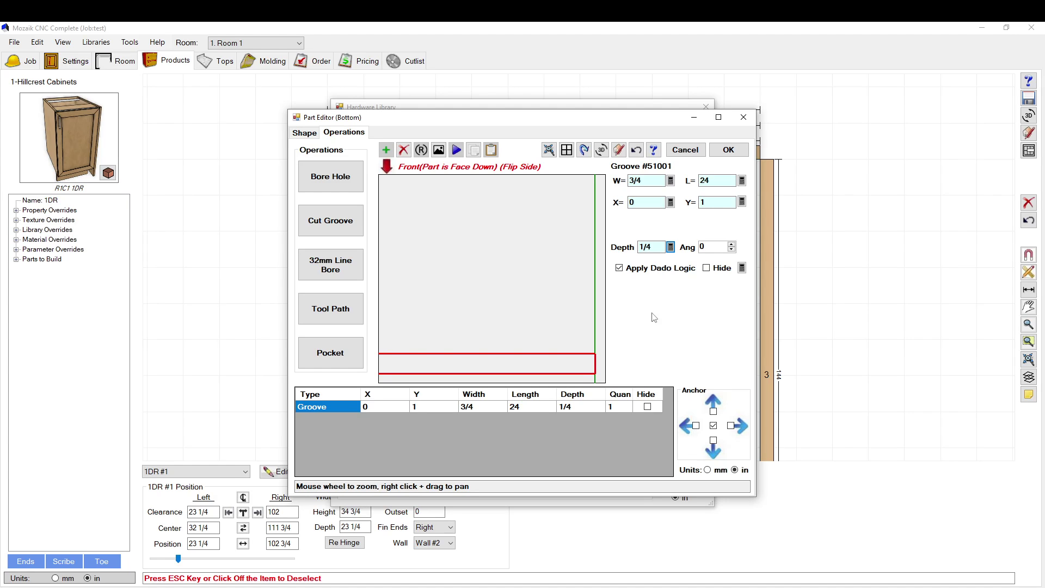
scroll(593, 302, "down", 3)
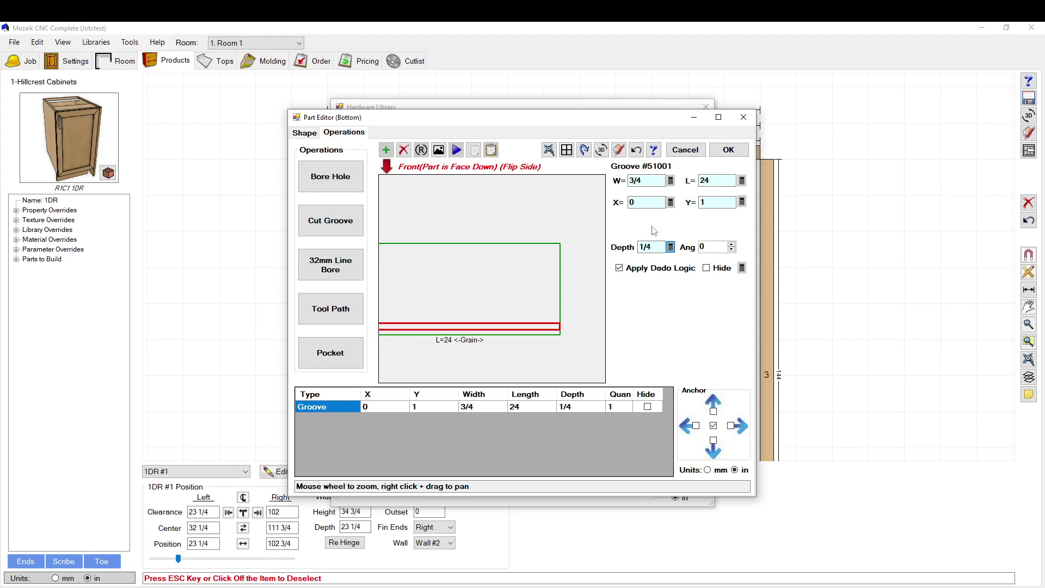
scroll(590, 256, "down", 1)
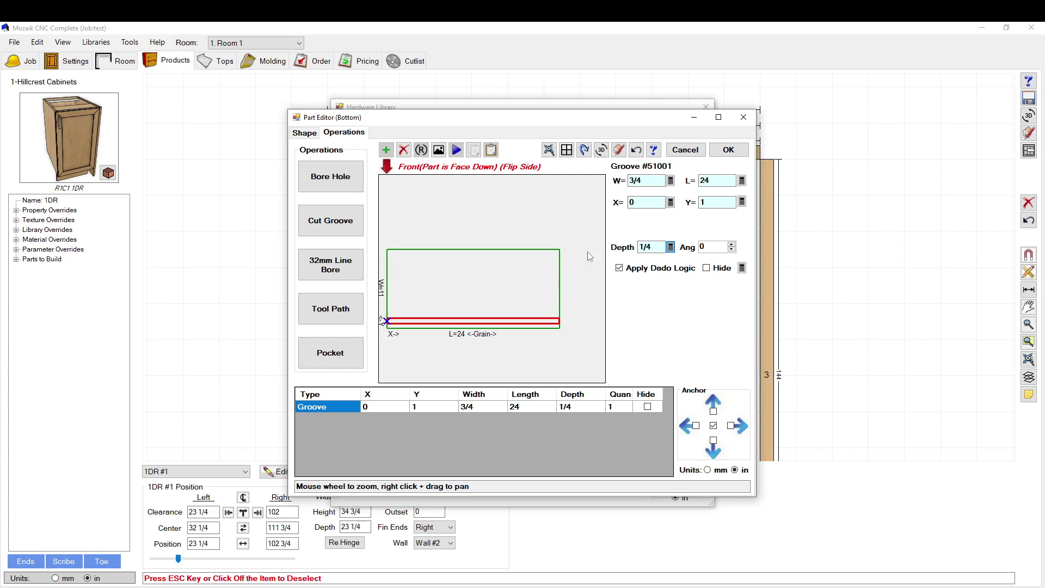
left_click(728, 149)
left_click(714, 154)
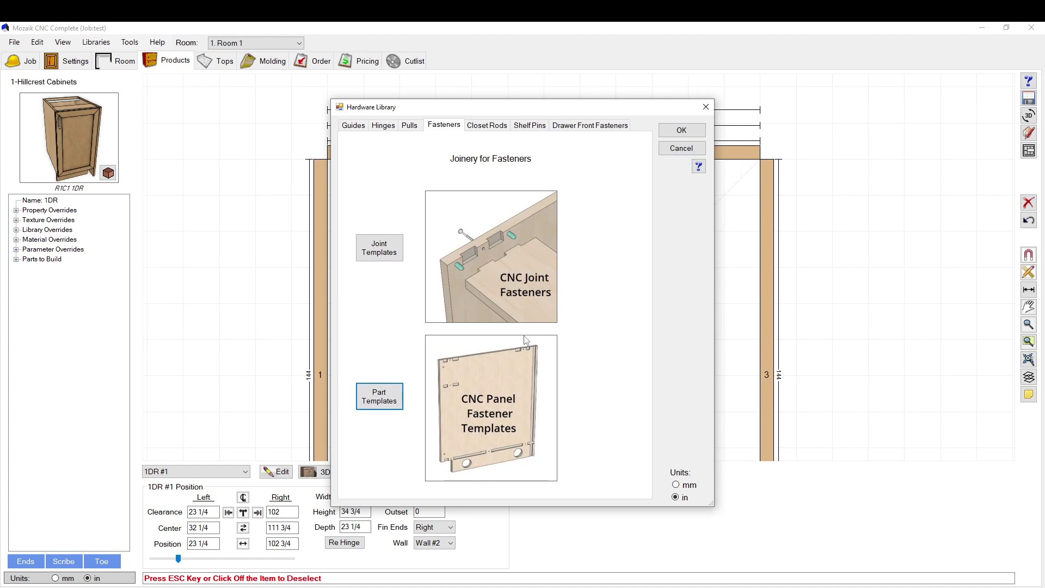
left_click(681, 129)
Open the operations of the Bottom part from wall cabinet #2's part list.
double_click(548, 175)
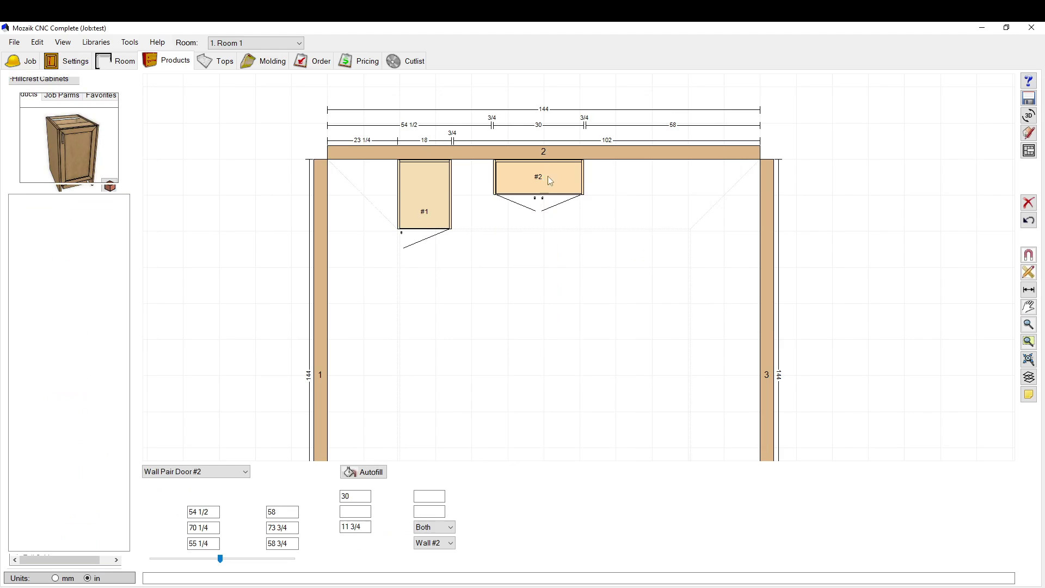
left_click(761, 242)
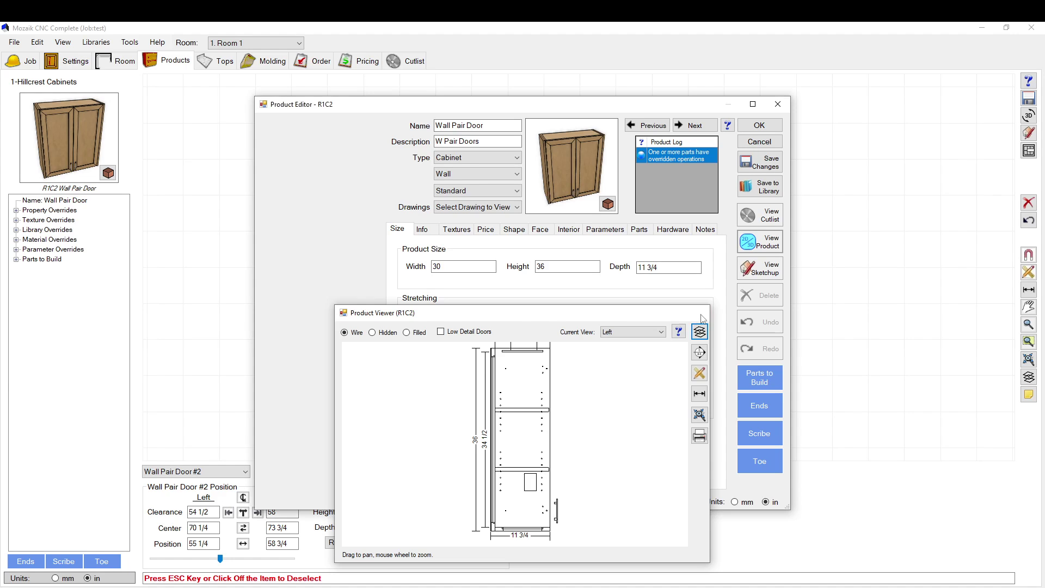
left_click(701, 316)
left_click(589, 230)
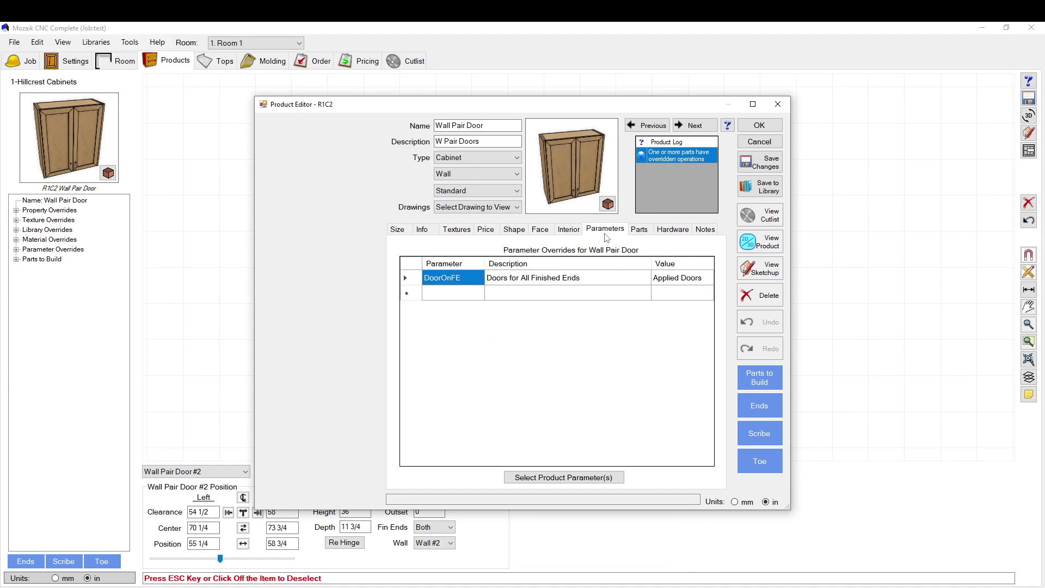
left_click(639, 229)
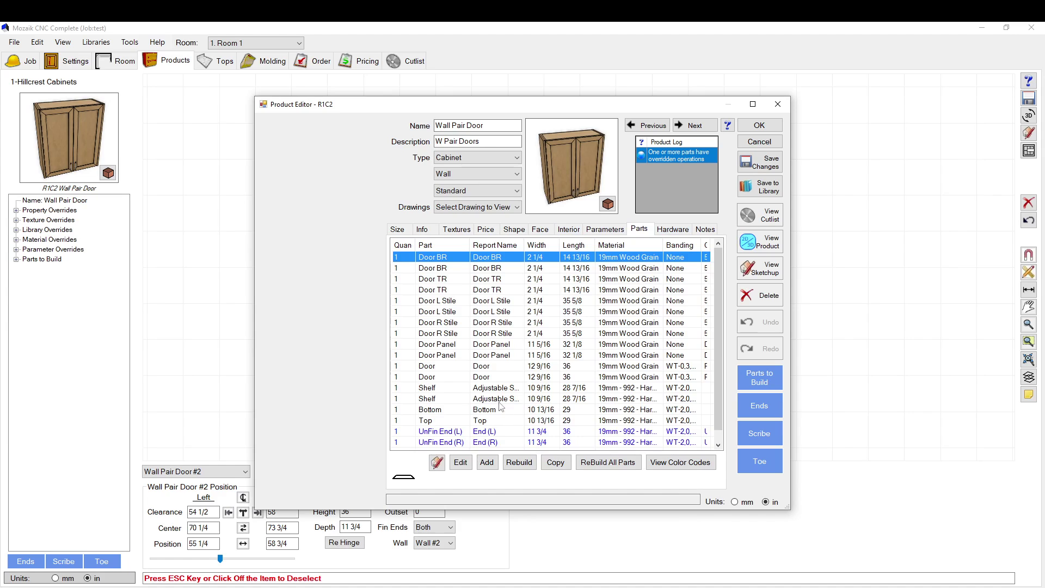
double_click(438, 412)
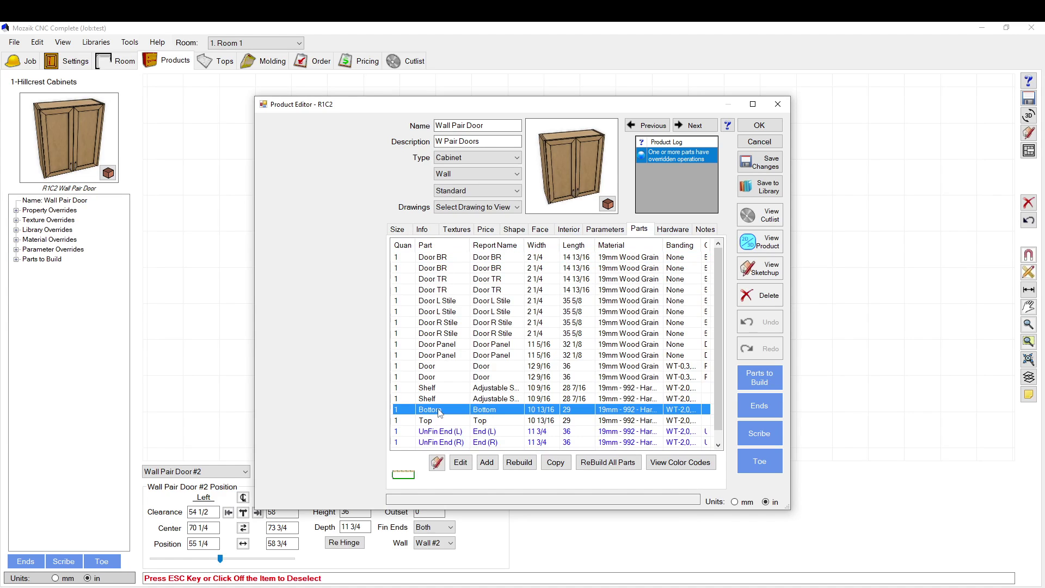
left_click(492, 353)
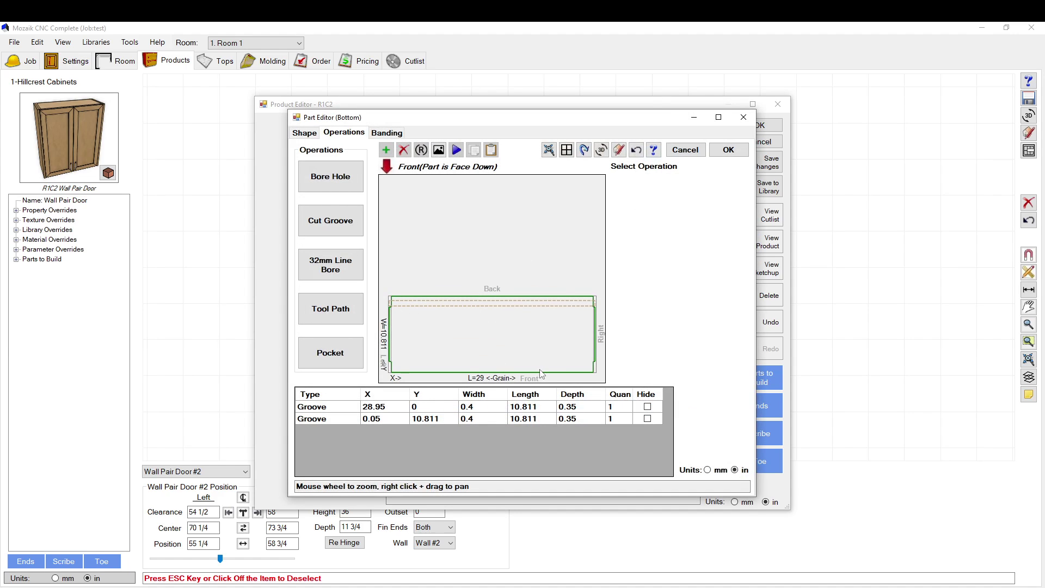
Inspect the two end grooves on wall cabinet #2's Bottom, then cancel out of the part and product editors.
left_click(325, 408)
left_click(319, 419)
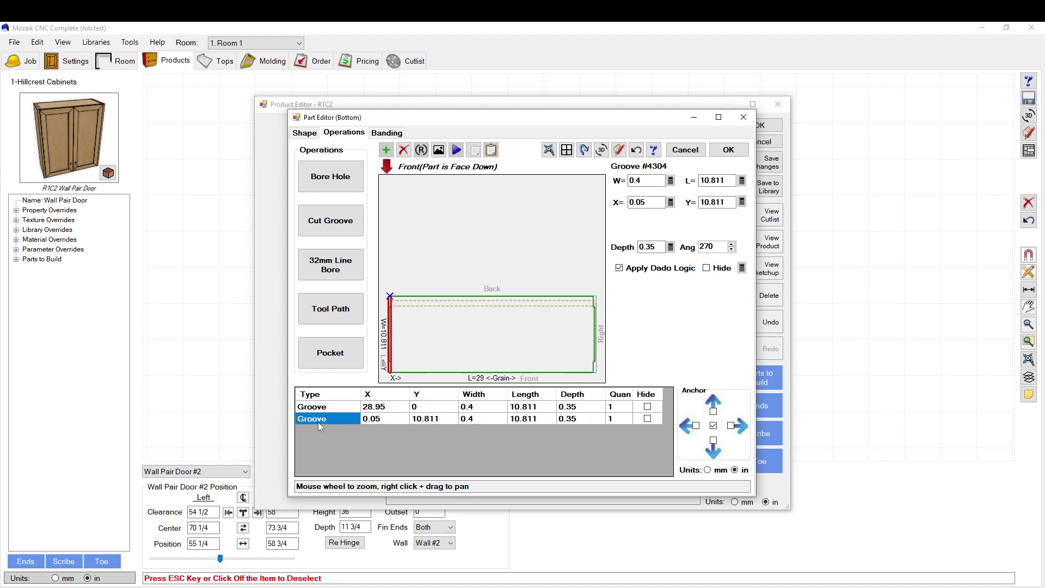
left_click(688, 153)
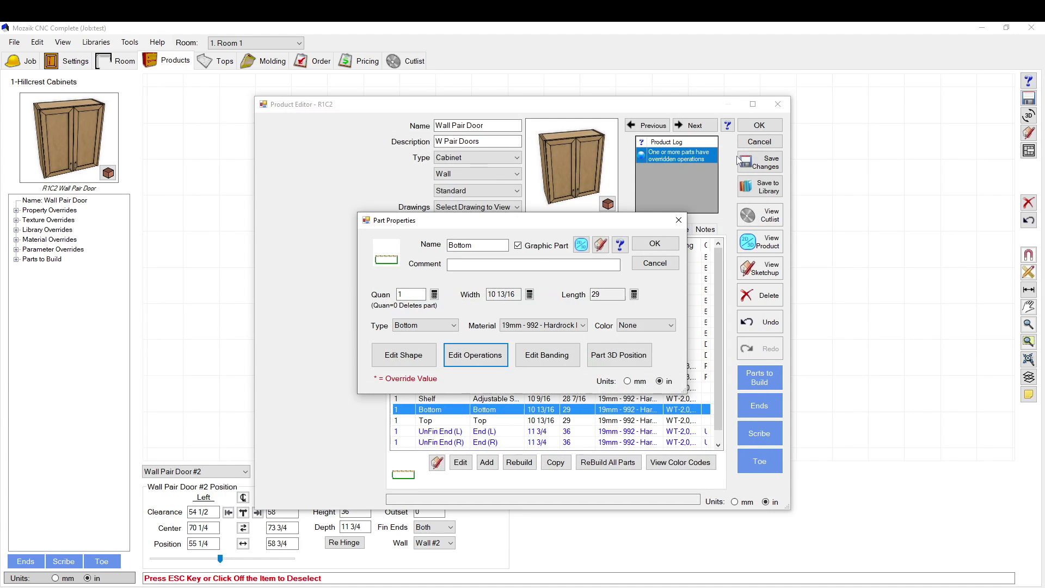
left_click(669, 260)
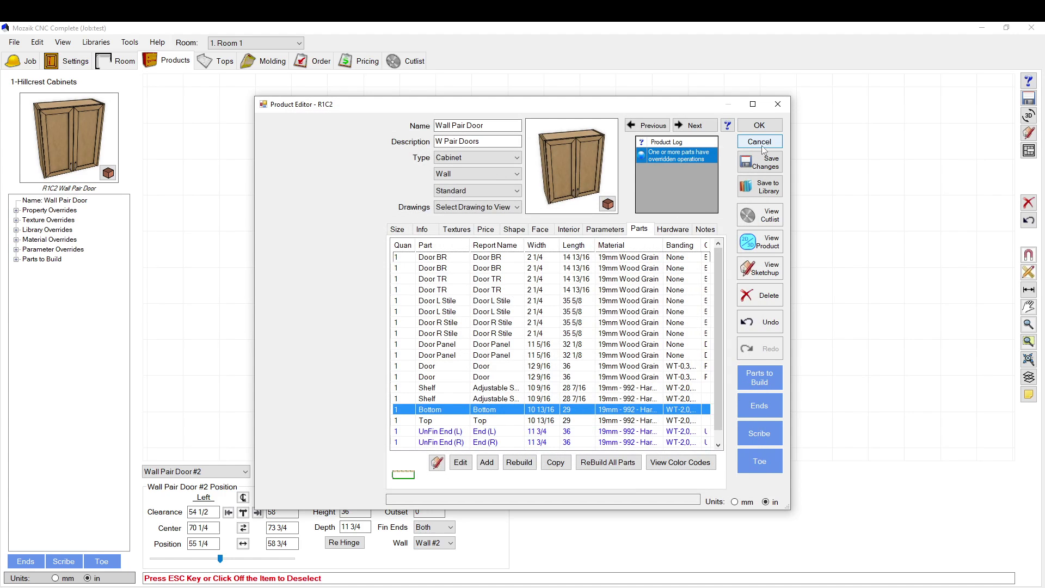
left_click(760, 143)
left_click(555, 343)
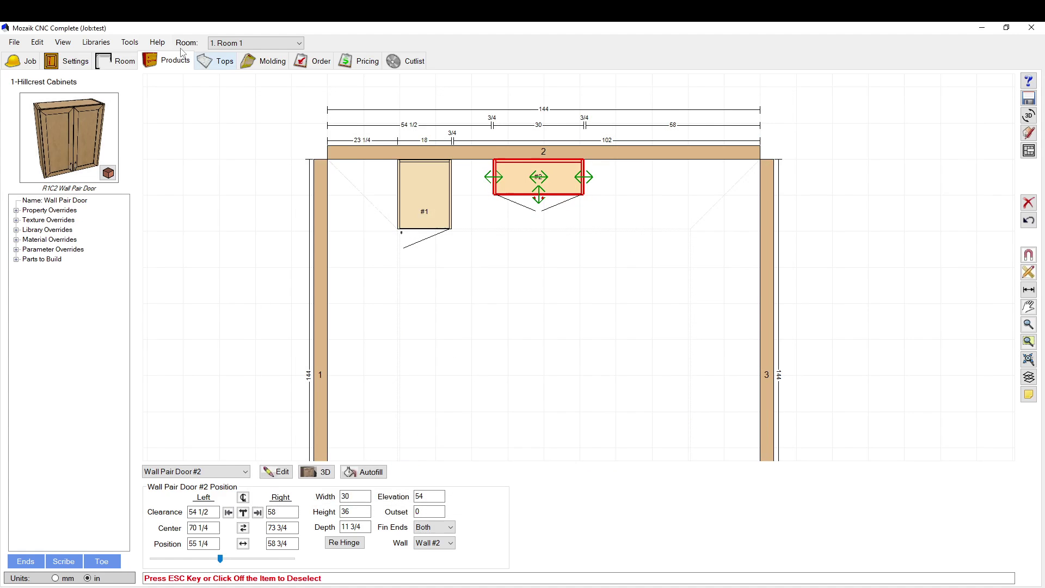
Reopen the CNC panel fastener templates for Wall cabinets and review the Bottom template's operations.
left_click(96, 42)
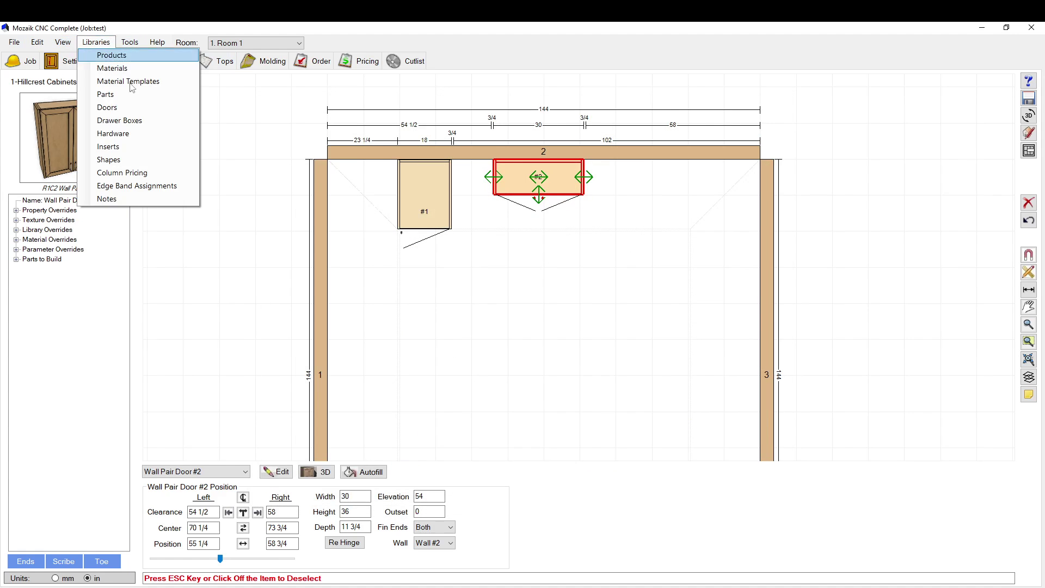
left_click(129, 135)
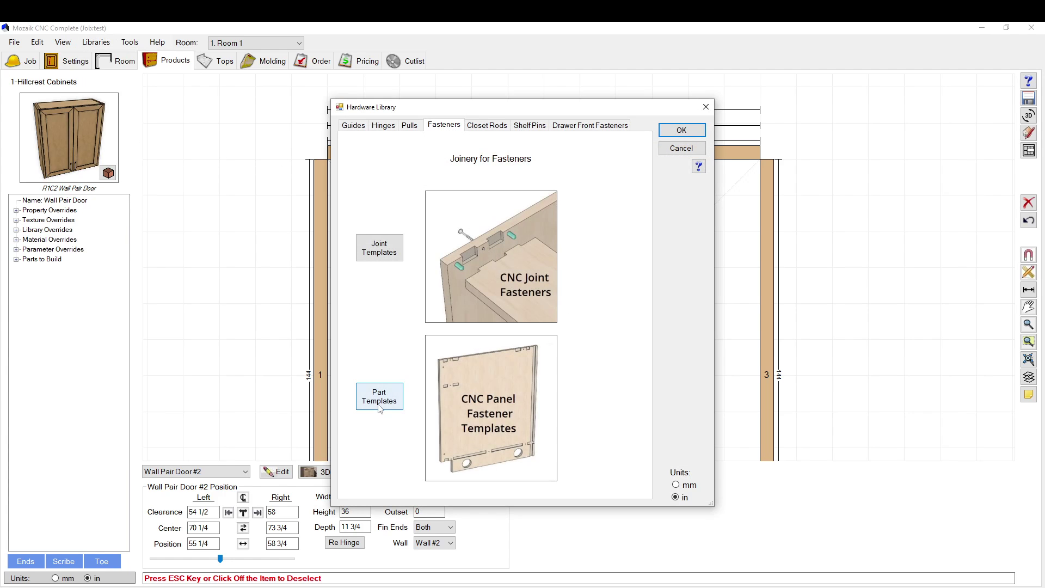
left_click(380, 405)
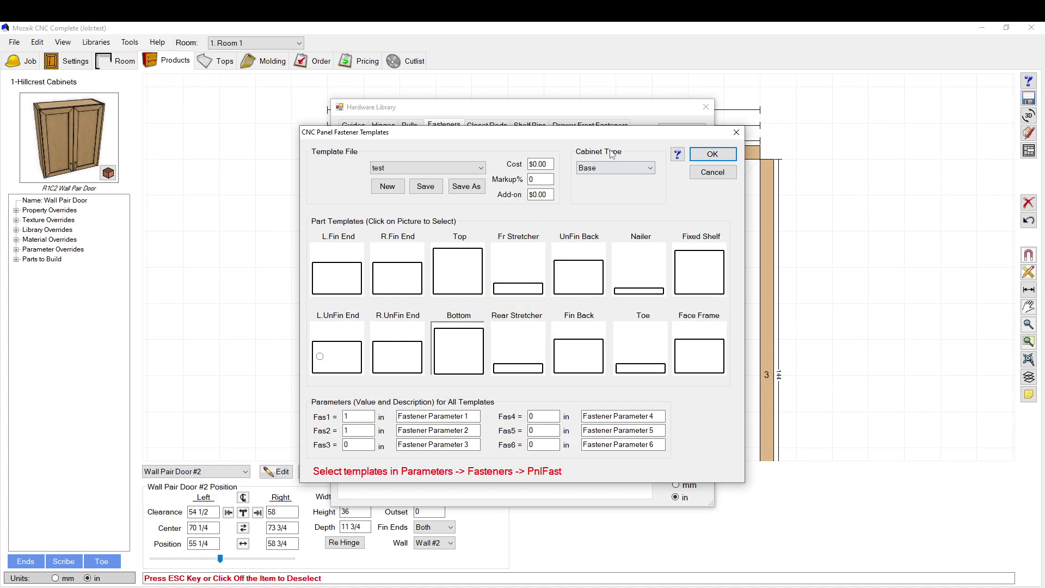
left_click(616, 168)
left_click(599, 190)
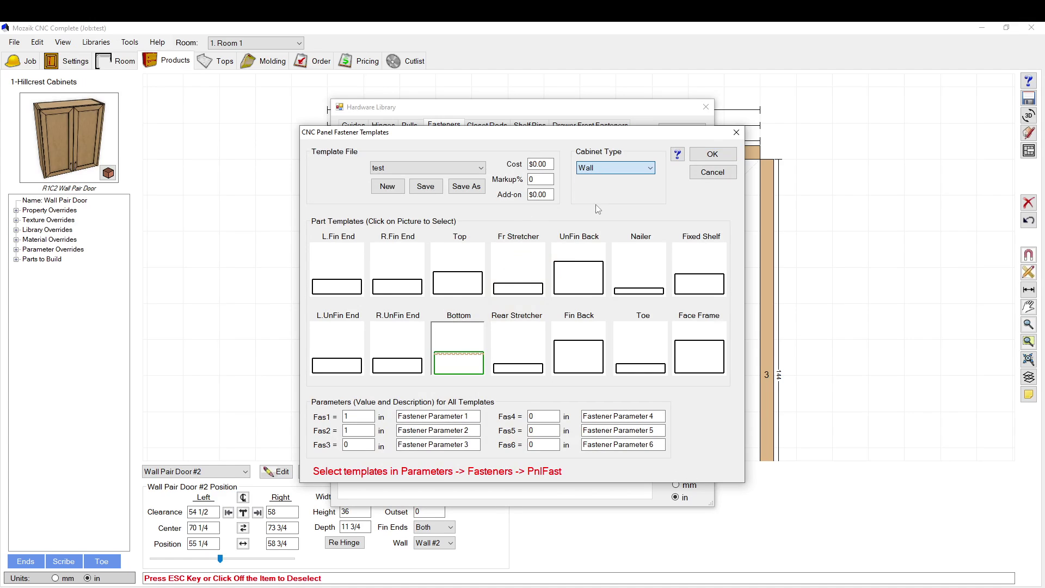
left_click(454, 361)
left_click(682, 405)
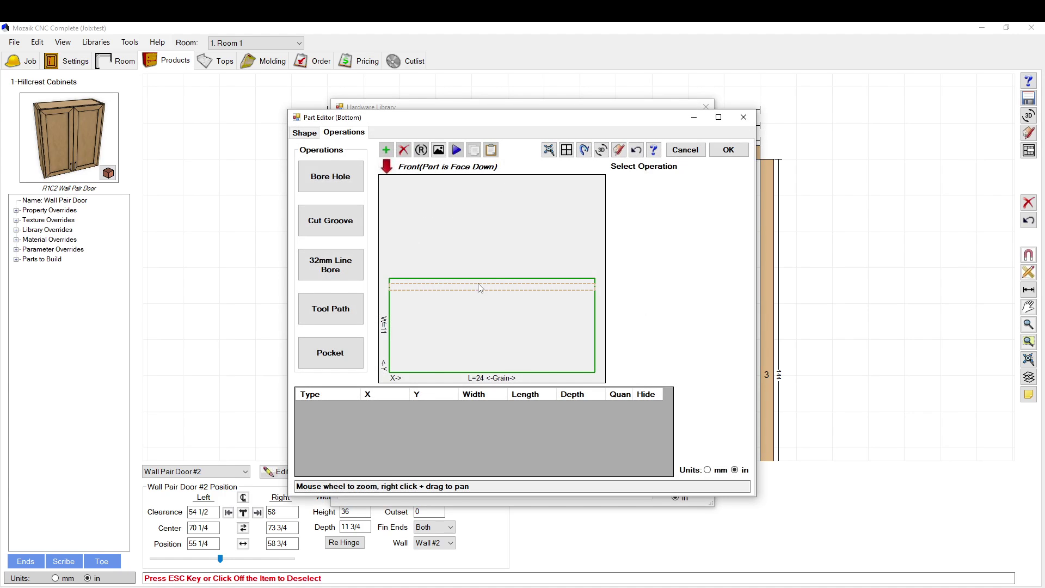
left_click(728, 149)
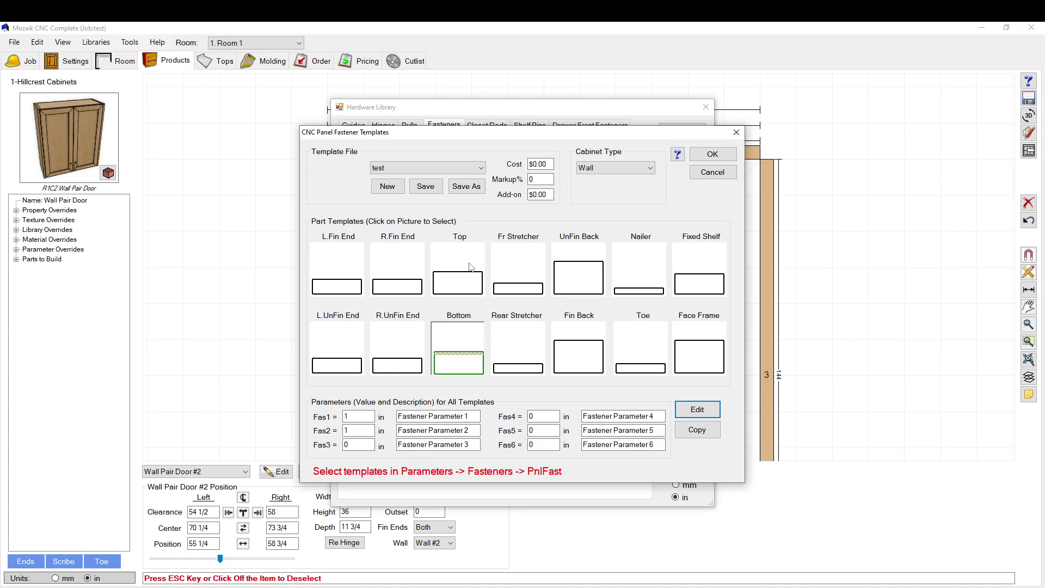
Copy the Wall cabinet's Bottom part template and paste it onto the Top part template.
left_click(697, 431)
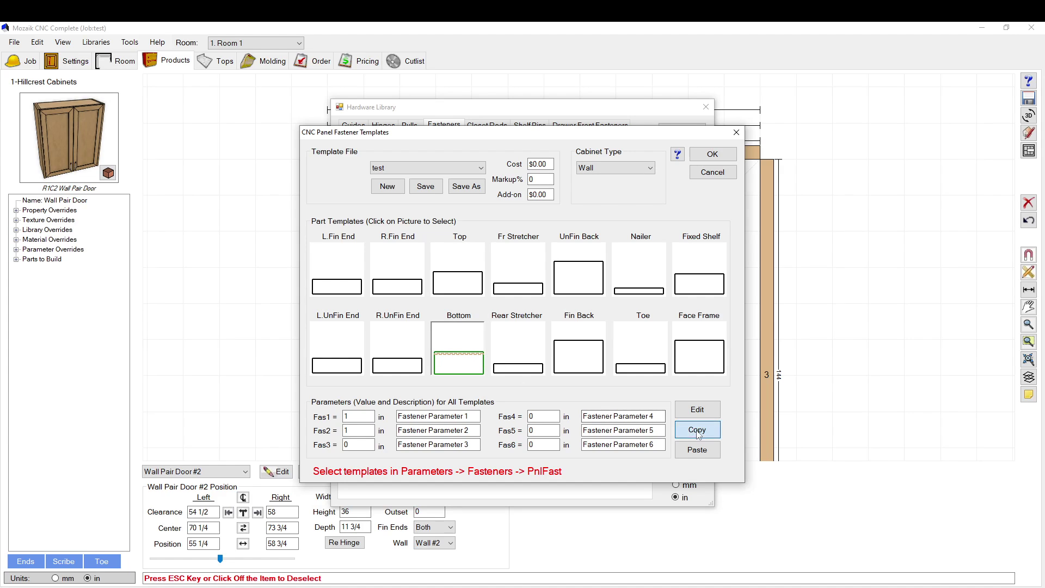
left_click(451, 256)
left_click(697, 450)
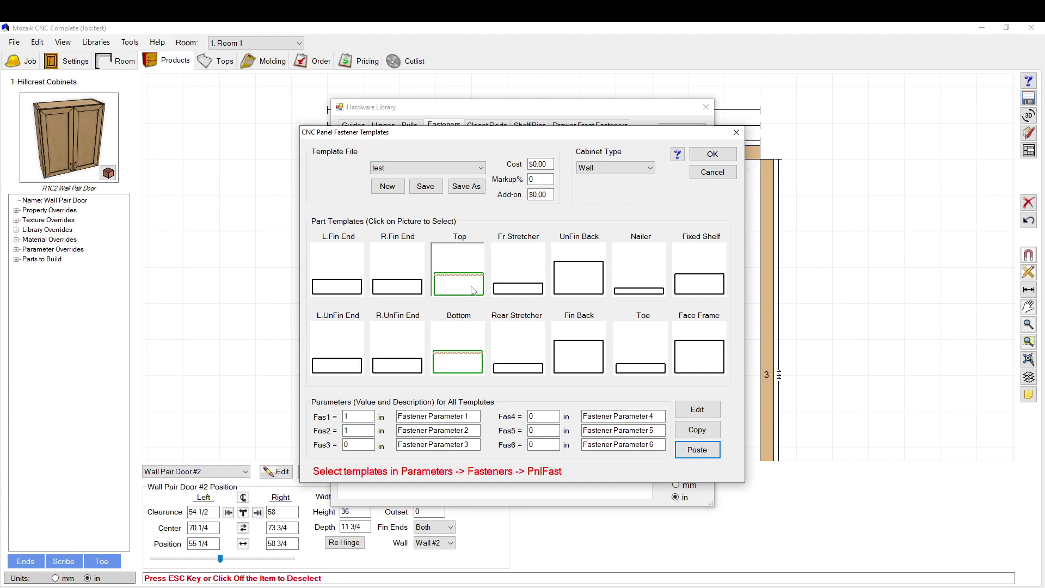
Move the Wall Bottom template's groove from the flip side to the opposite face and accept the part.
left_click(473, 342)
left_click(697, 409)
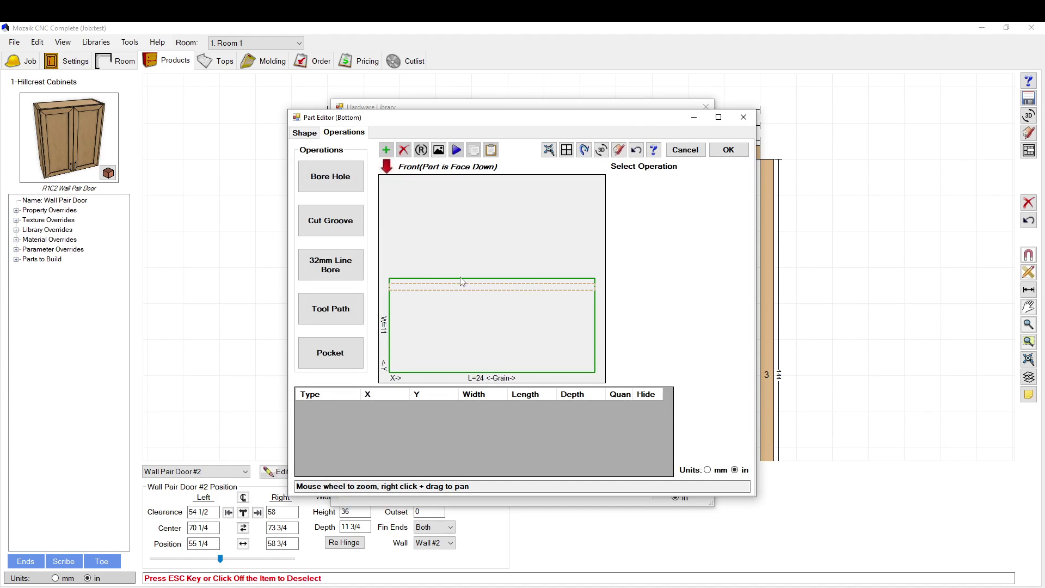
left_click(584, 149)
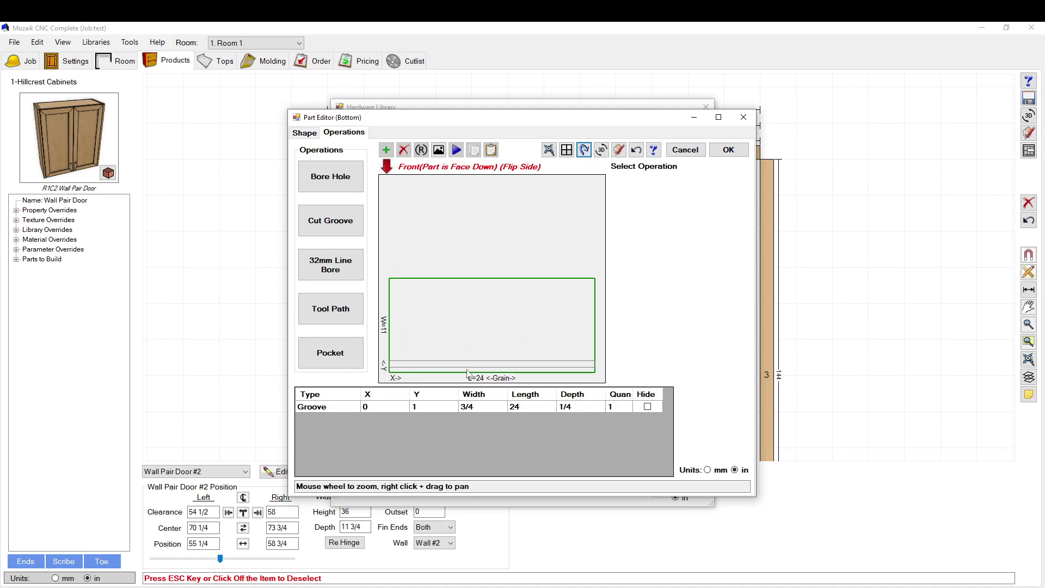
right_click(469, 374)
left_click(497, 380)
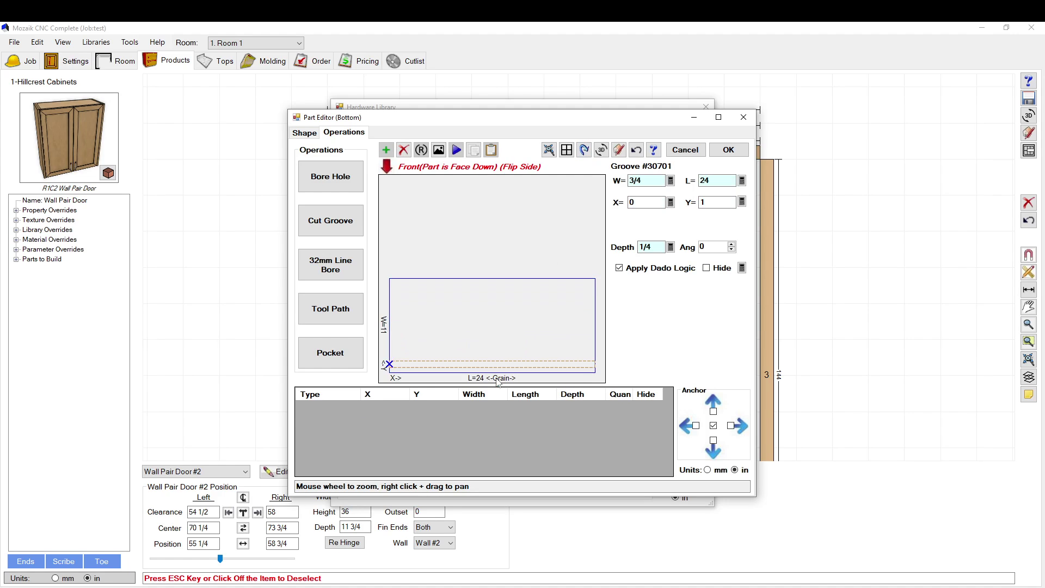
left_click(583, 150)
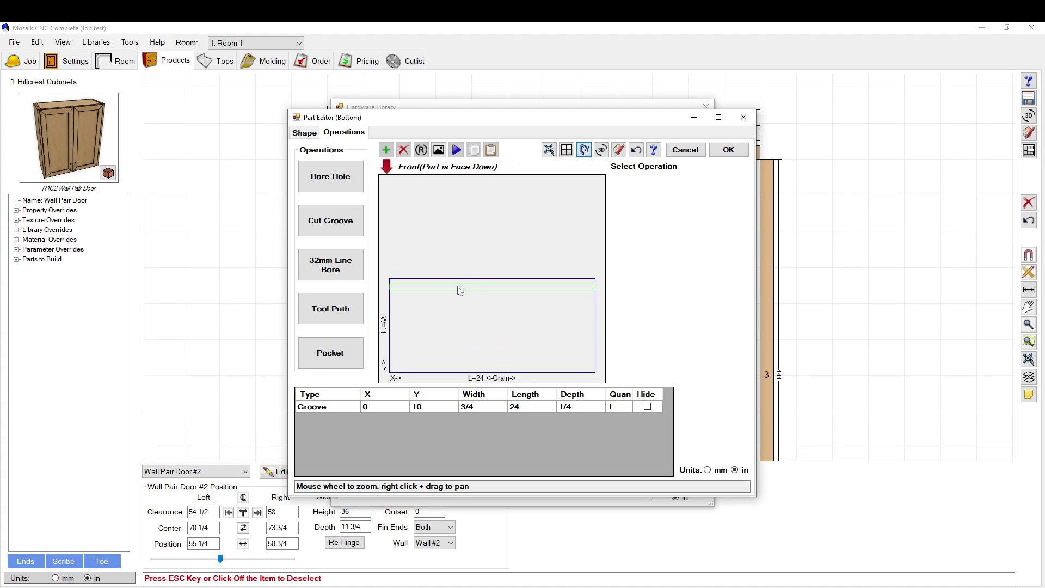
left_click(728, 150)
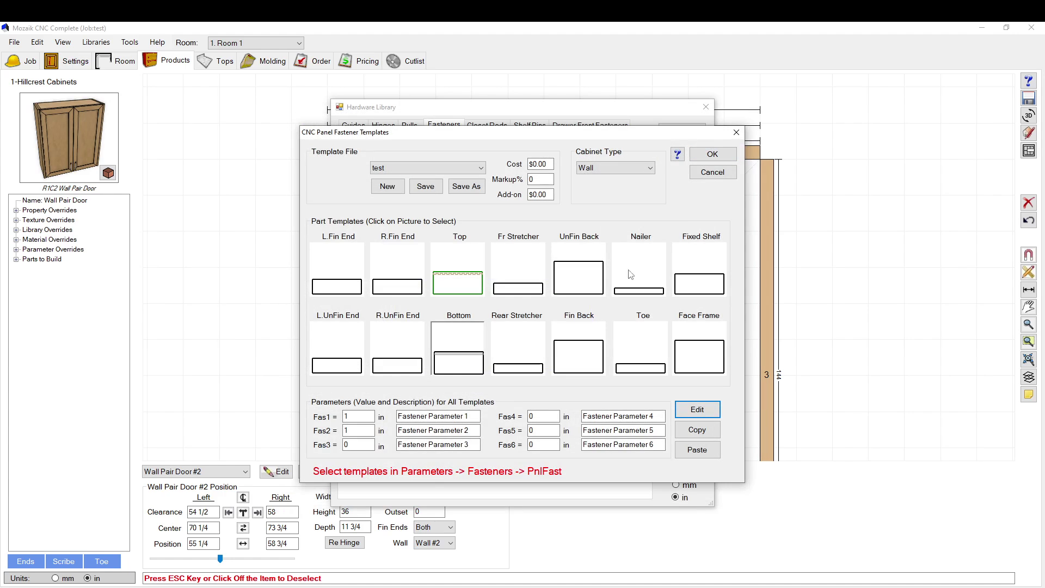
Close the panel fastener templates and the hardware library, and open wall cabinet #2's parts list to compare its Bottom and Top.
left_click(701, 166)
left_click(682, 129)
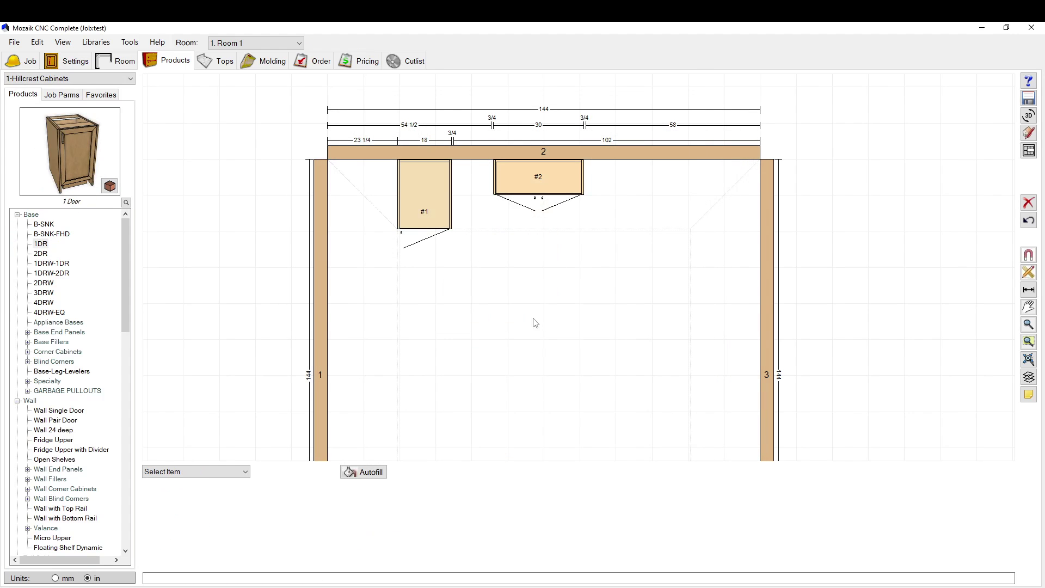
double_click(555, 176)
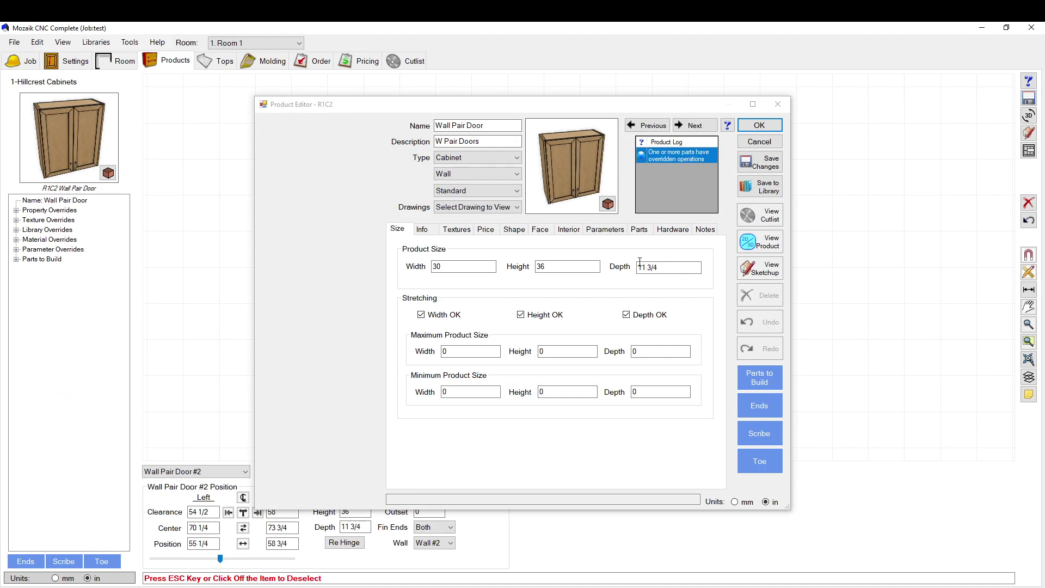
left_click(638, 231)
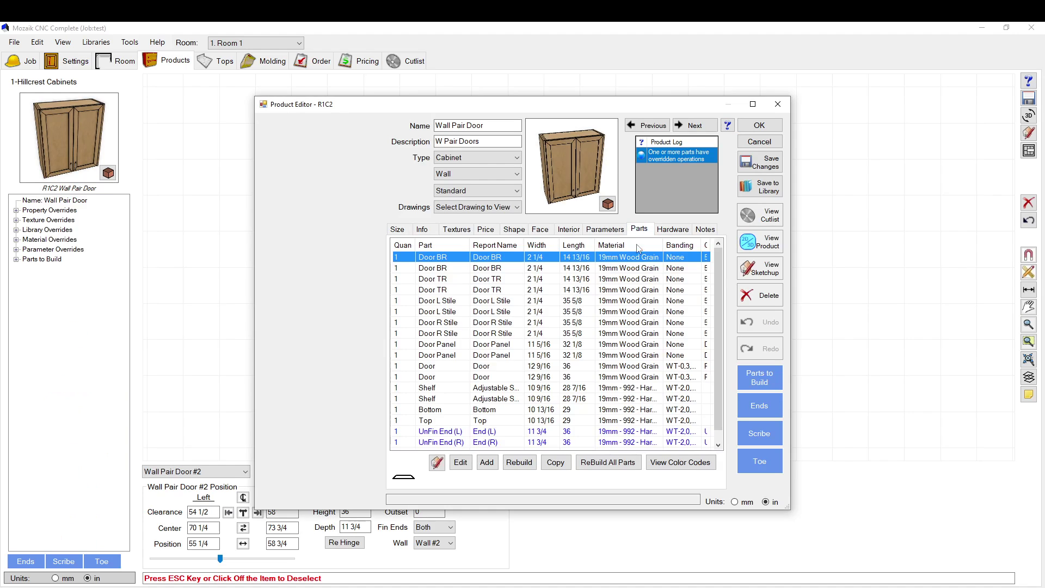
left_click(491, 413)
left_click(490, 422)
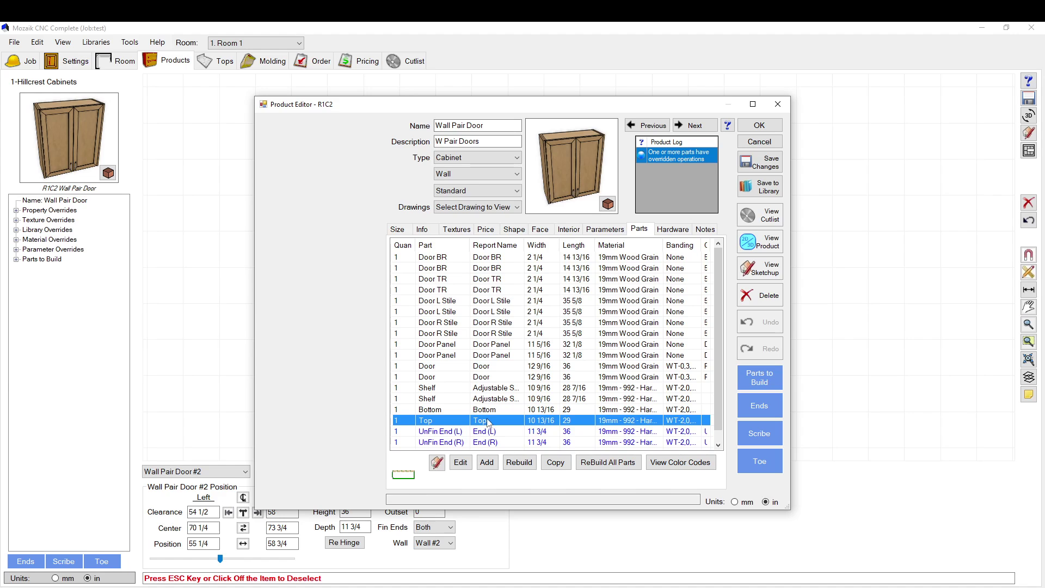
Inspect the operations on wall cabinet #2's Bottom part, and leave the part and product editors.
double_click(489, 413)
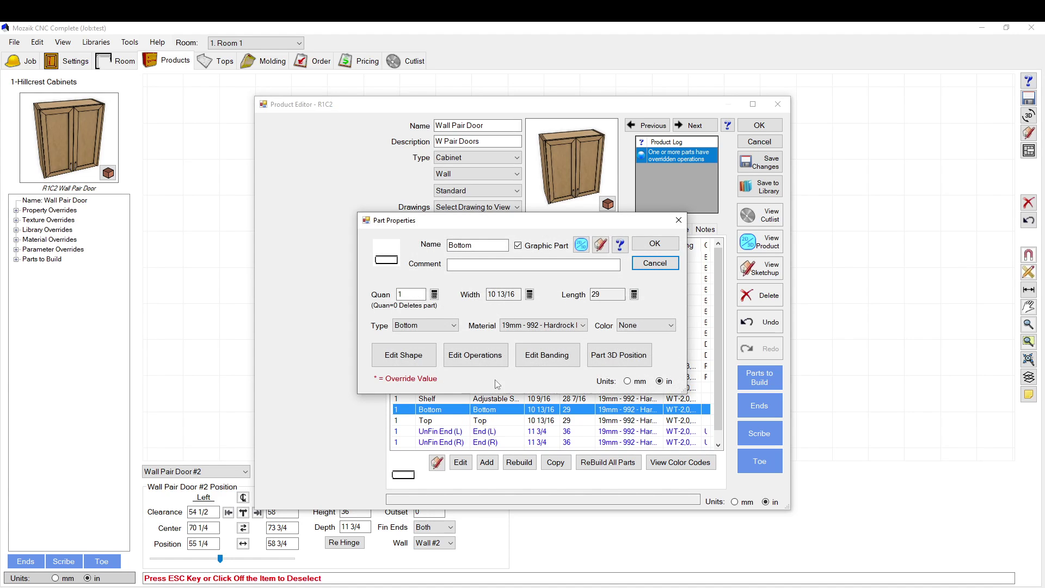
left_click(473, 354)
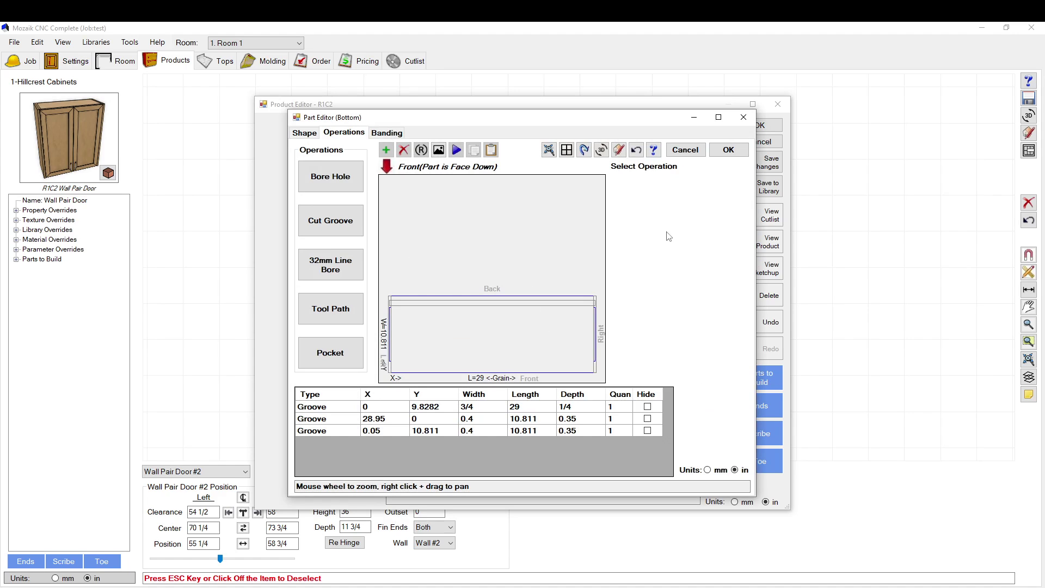
left_click(685, 150)
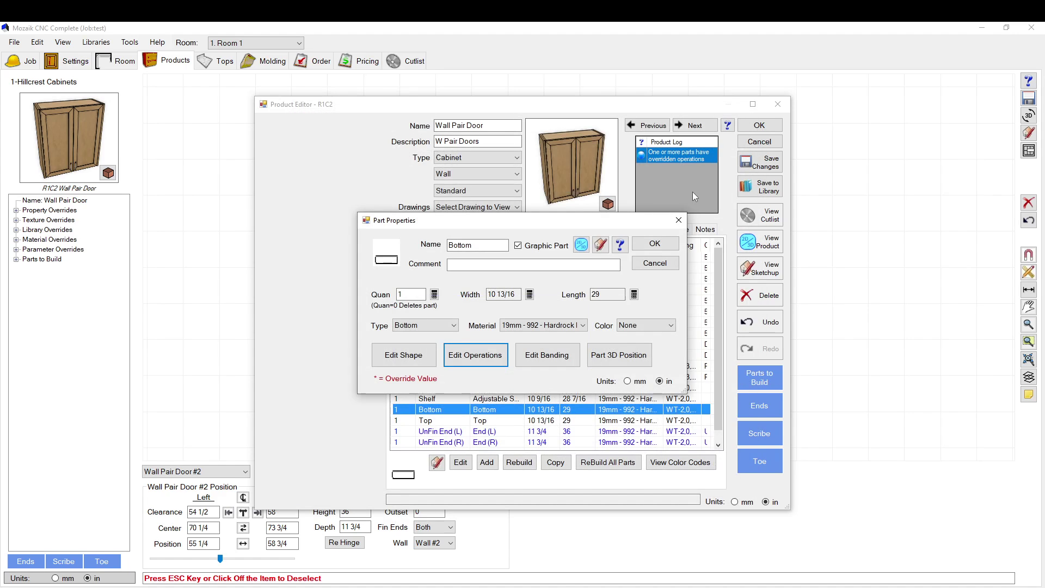
left_click(655, 261)
left_click(759, 141)
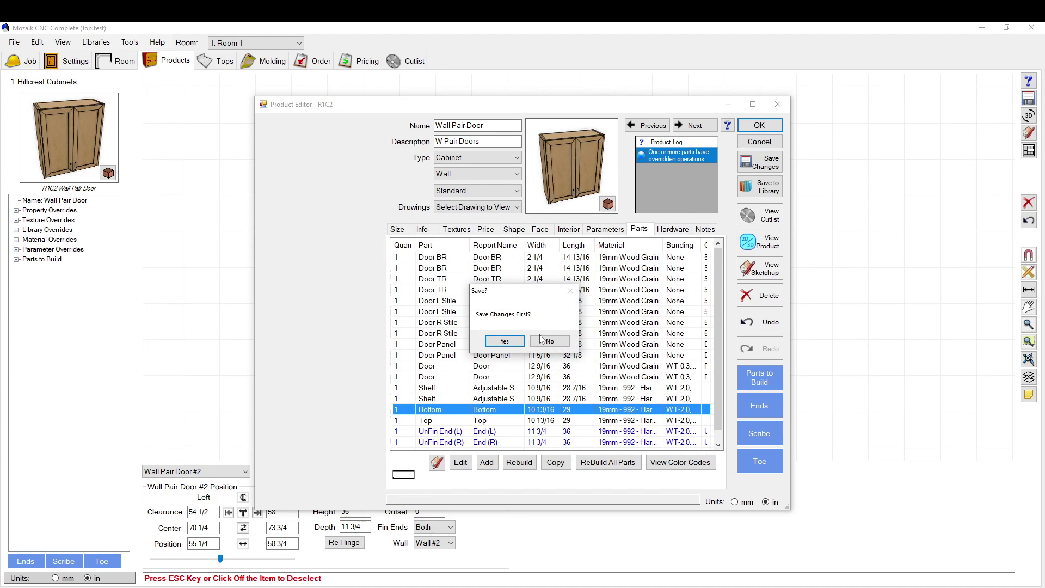
left_click_drag(542, 339, 572, 299)
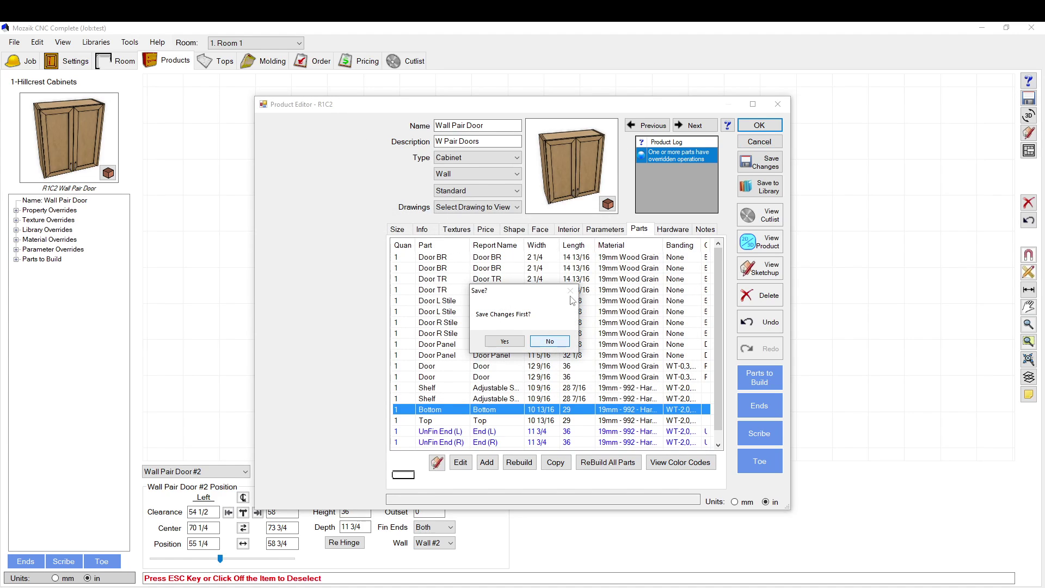
left_click(521, 342)
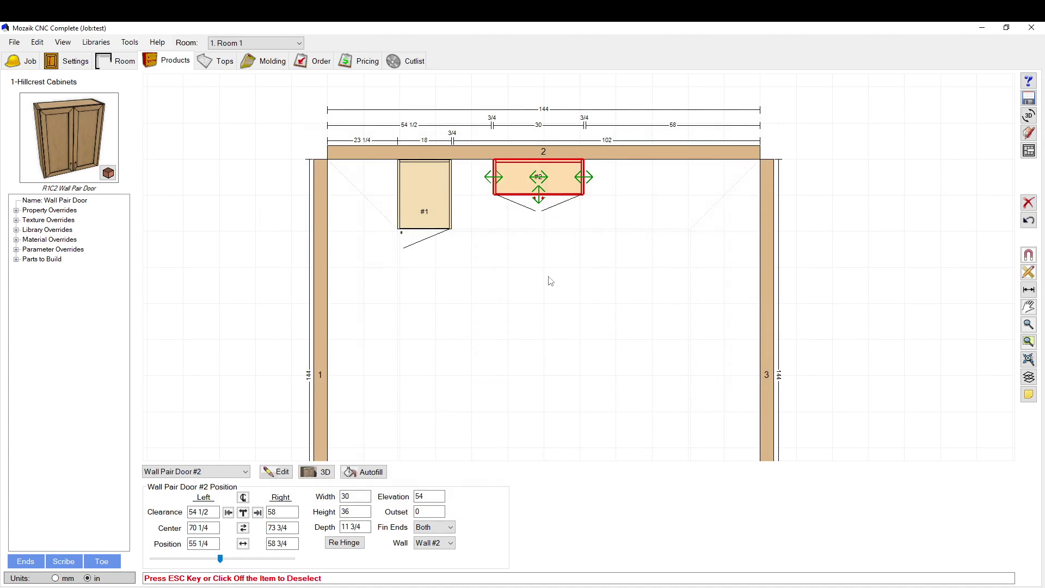
Reopen wall cabinet #2's product parameters and locate the Use Flip-Side Dados for Q.Tenons option in the Dados category.
double_click(559, 178)
left_click(604, 228)
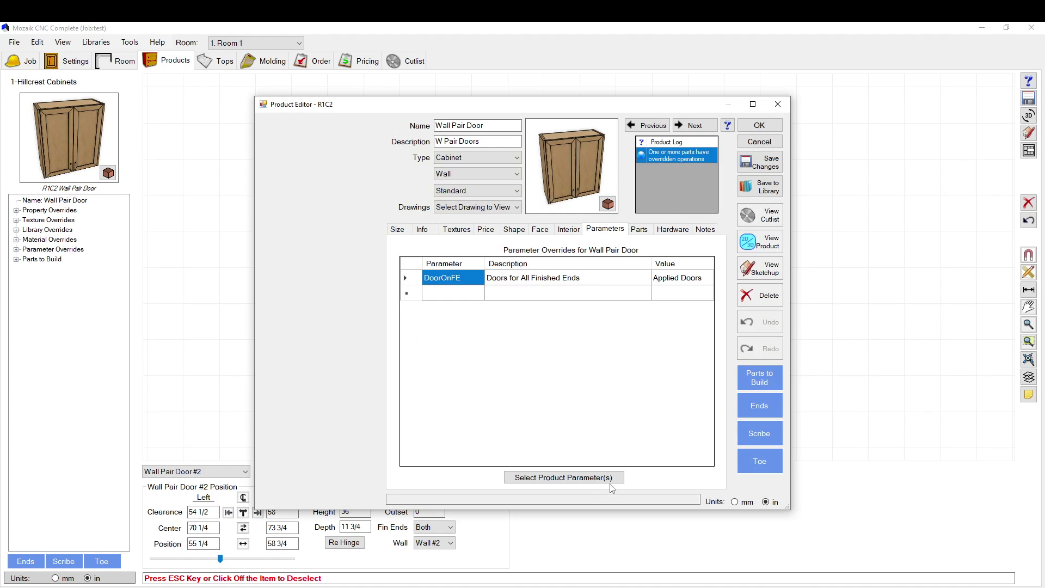
left_click(580, 481)
left_click(381, 150)
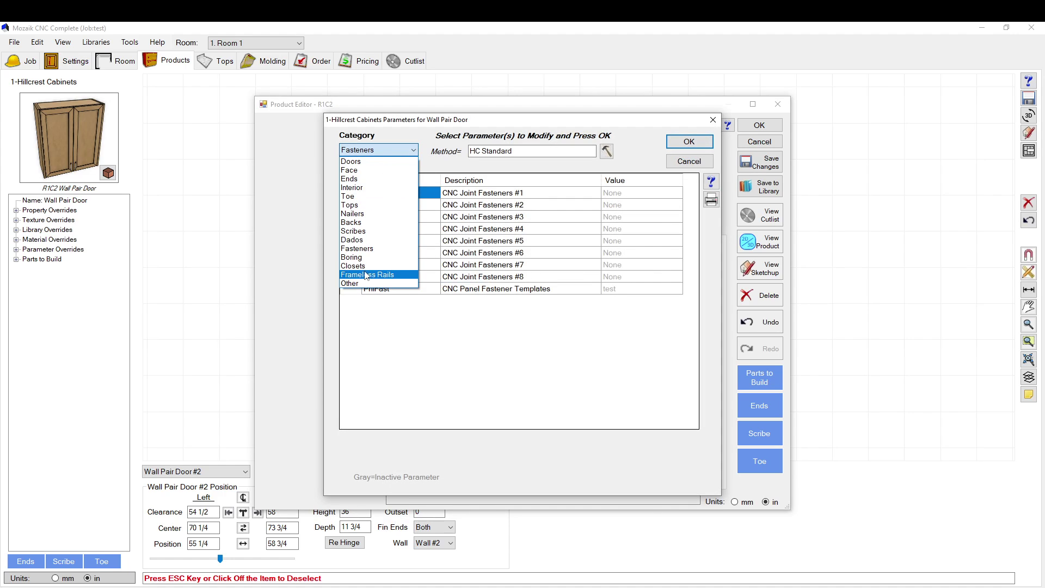
left_click(356, 240)
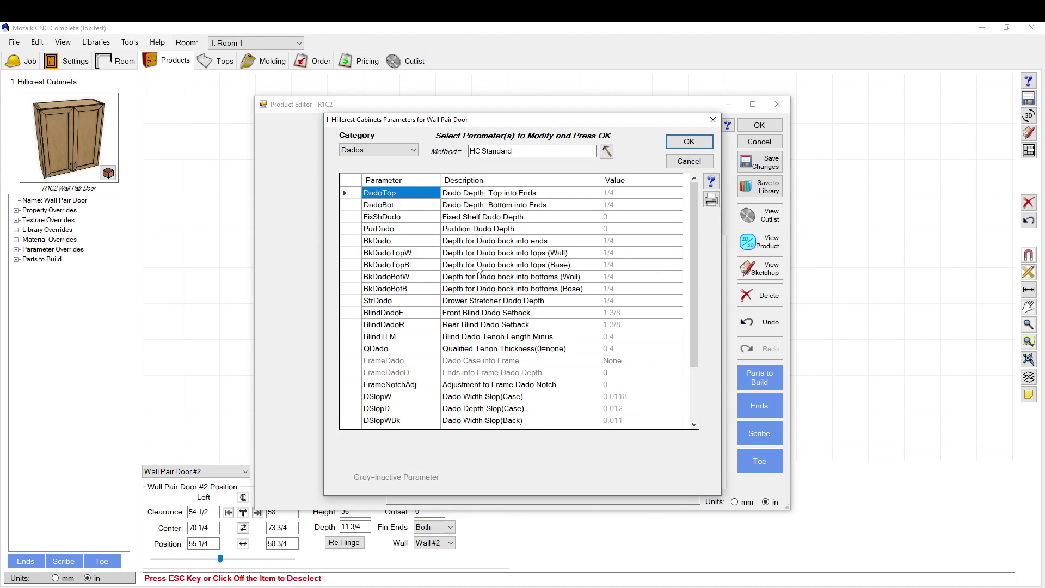
left_click(462, 290)
scroll(463, 292, "down", 2)
left_click(529, 396)
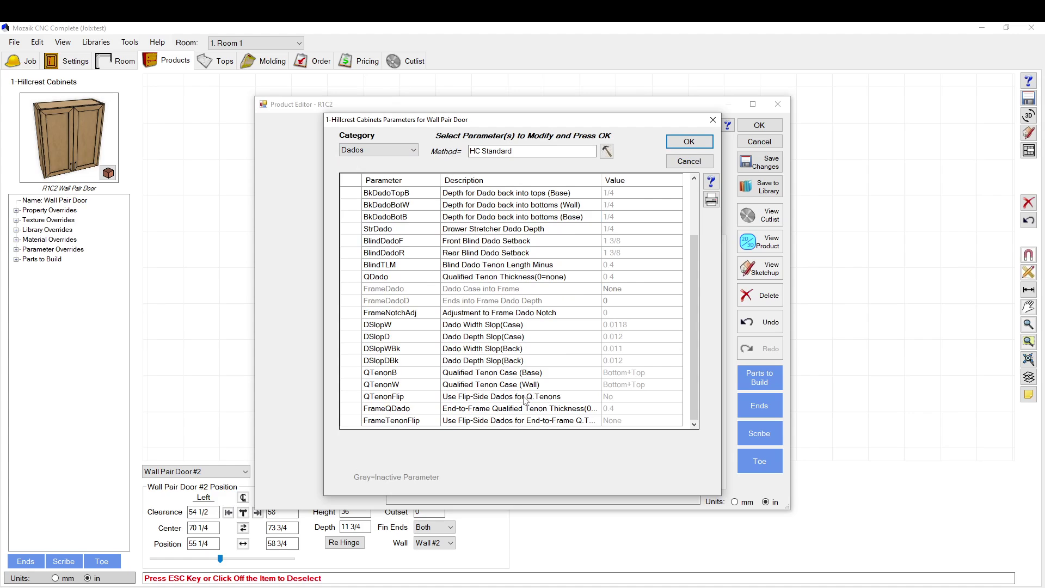
Add QTenonFlip as a parameter override for wall cabinet #2 and set it to Yes.
left_click(355, 398)
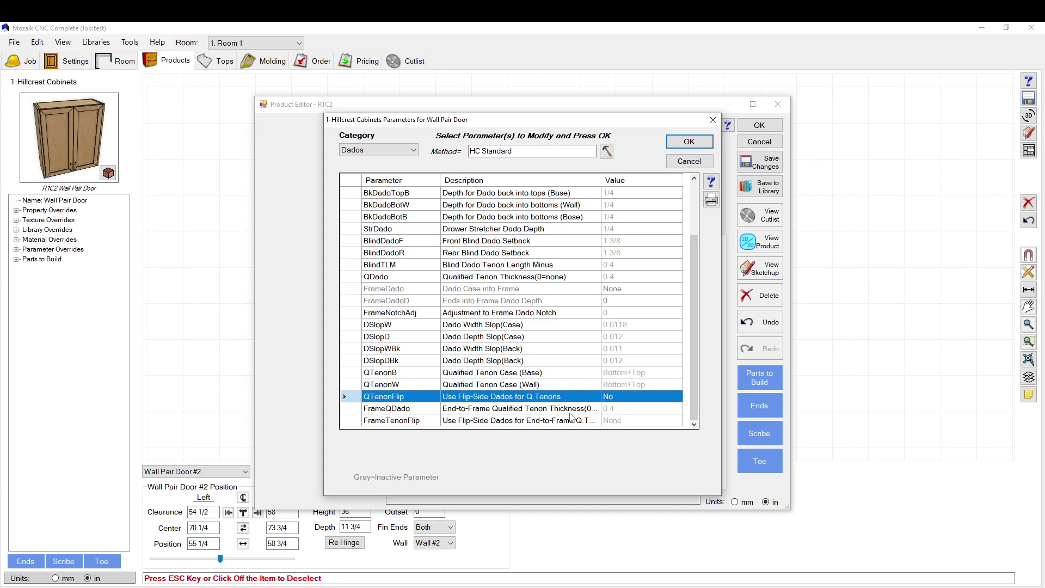
left_click(561, 399)
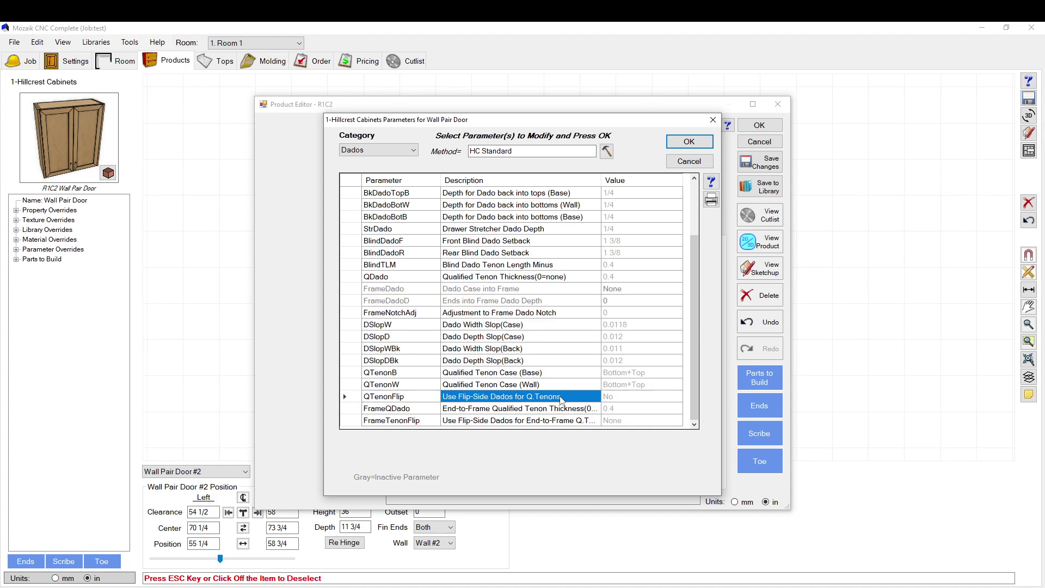
left_click(622, 399)
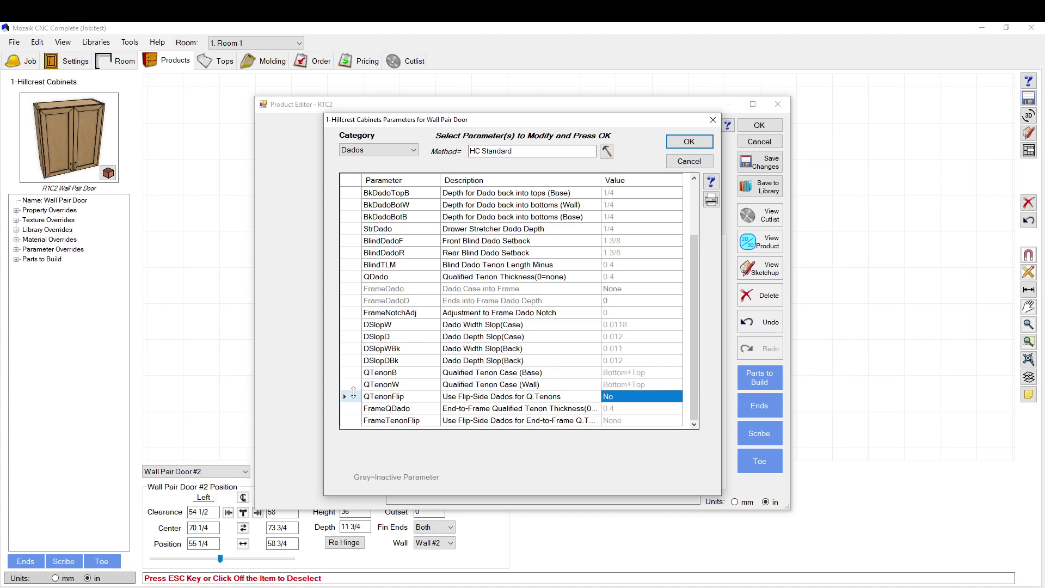
left_click(343, 396)
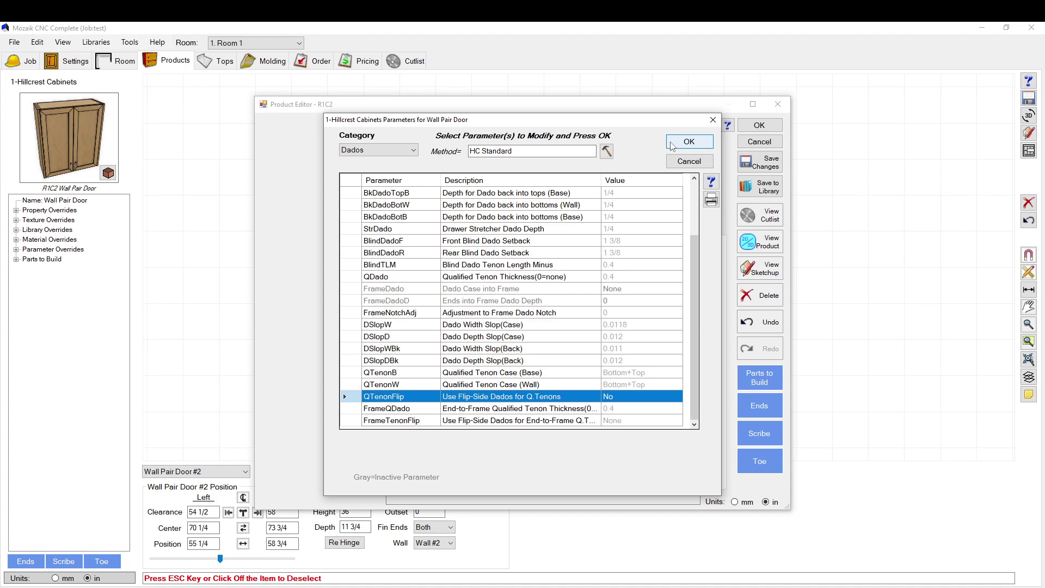
left_click(691, 143)
left_click(685, 144)
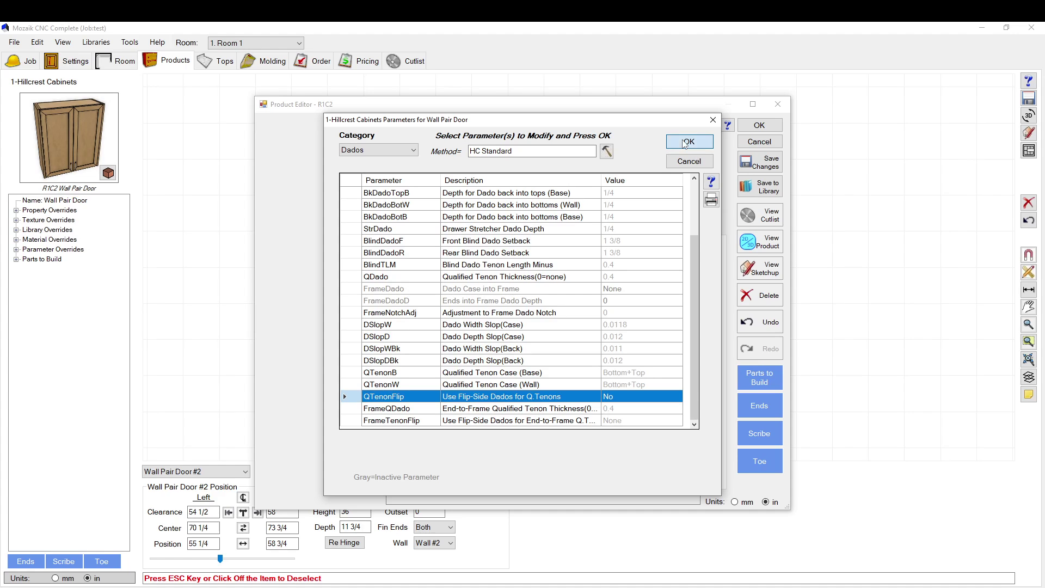
double_click(673, 300)
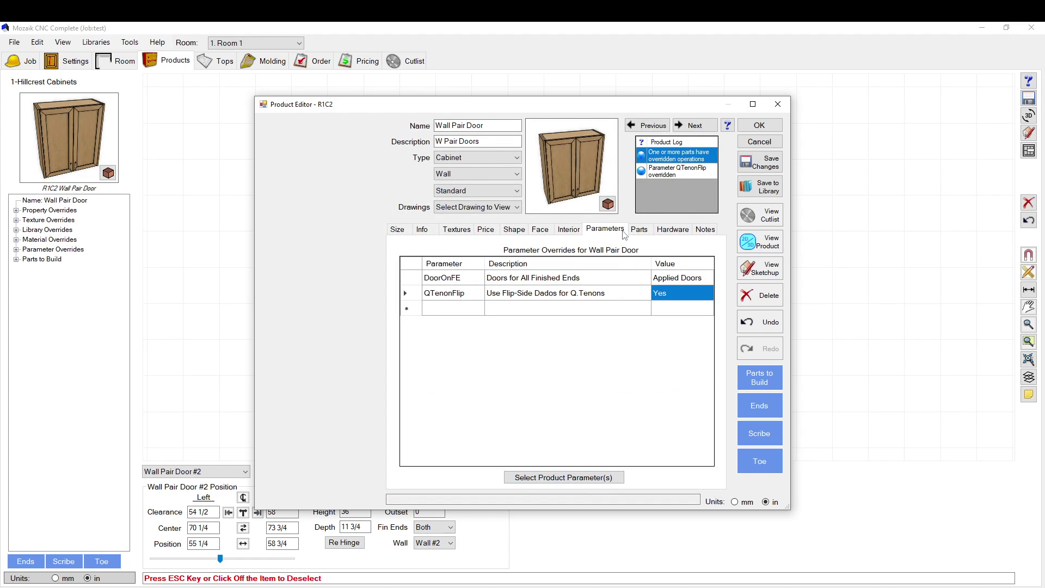
Inspect the Bottom part's groove and flip-side operations with the override applied, and cancel out of the part.
left_click(640, 229)
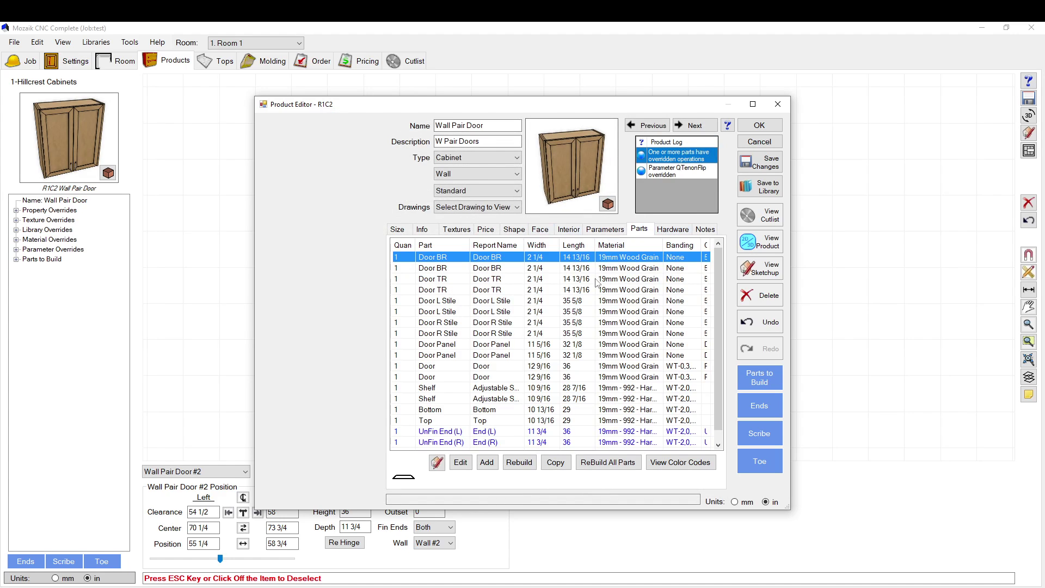
scroll(459, 428, "down", 1)
double_click(456, 403)
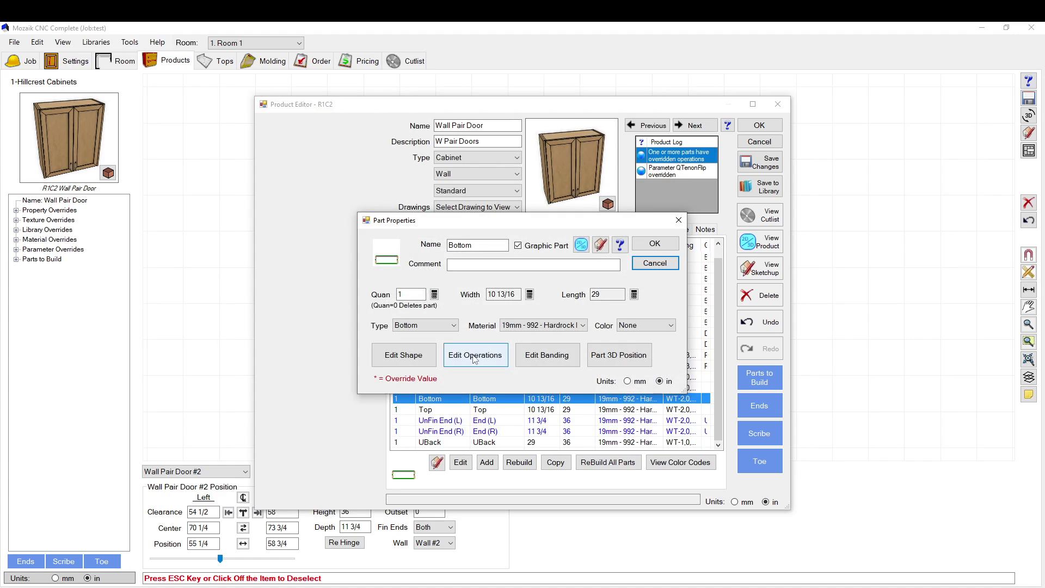
left_click(473, 354)
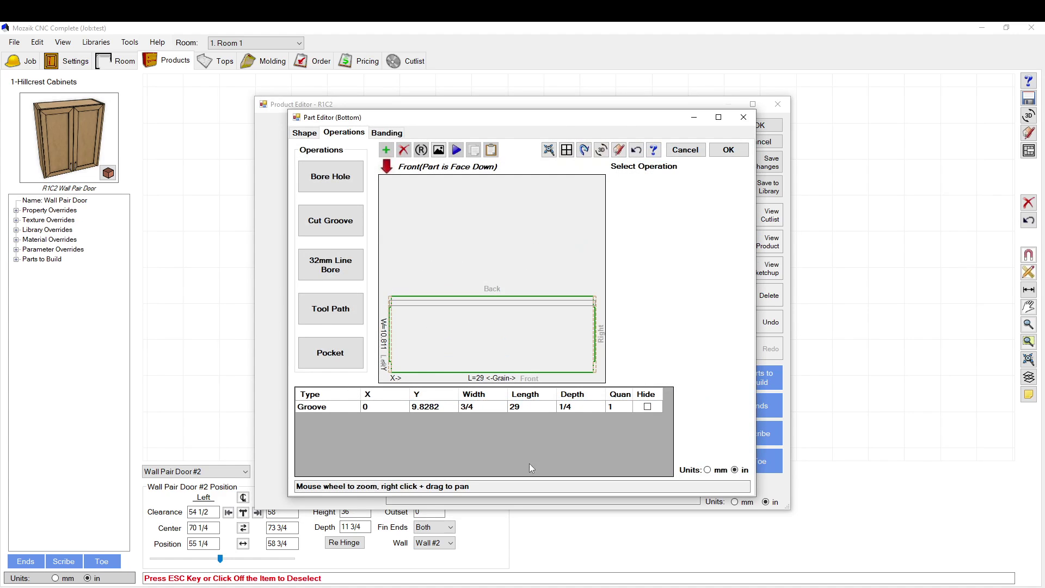
left_click(493, 408)
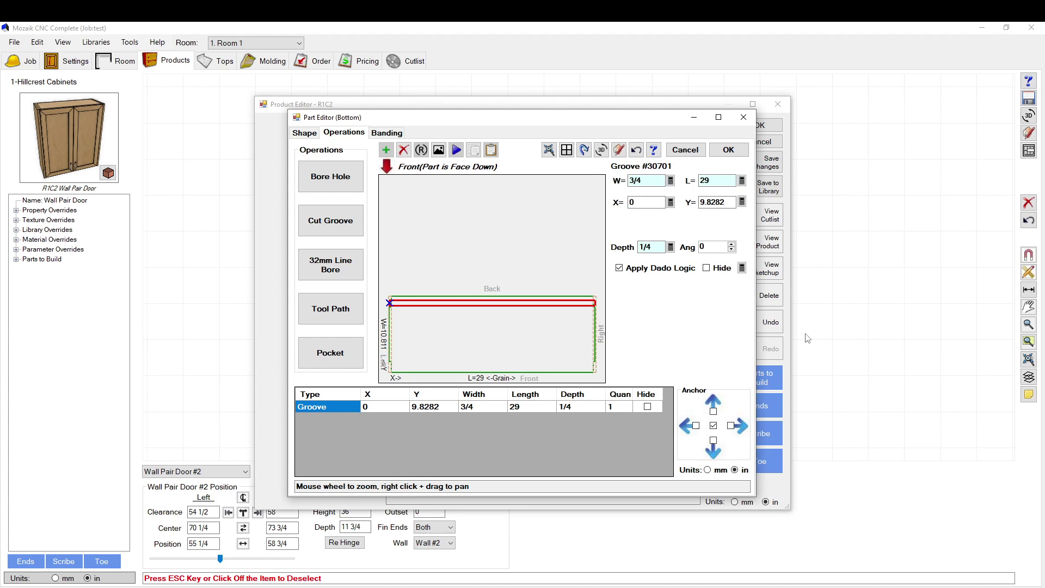
left_click(682, 150)
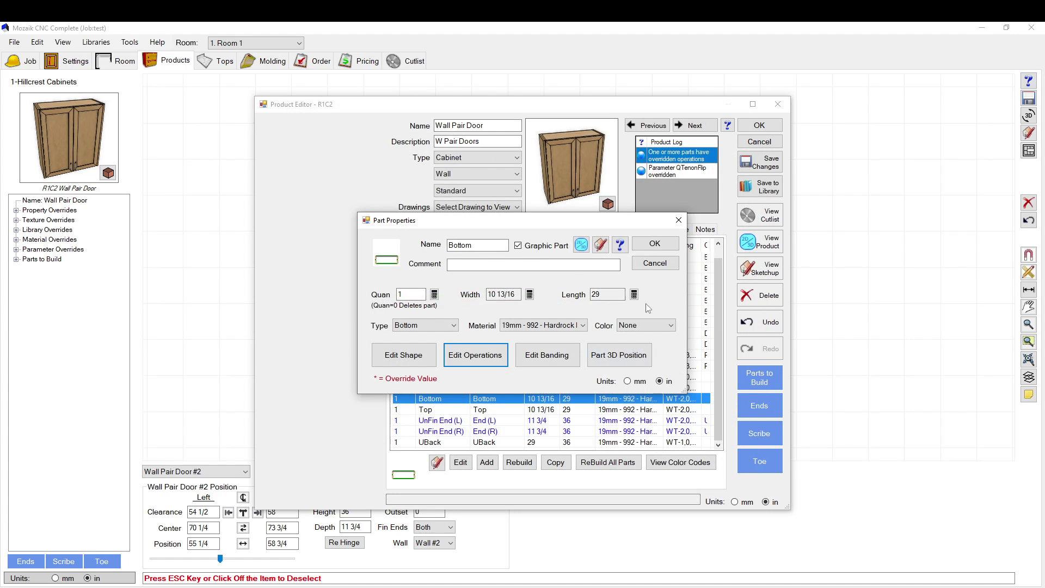
left_click(648, 262)
Delete the QTenonFlip override from wall cabinet #2 and leave the product editor.
left_click(604, 229)
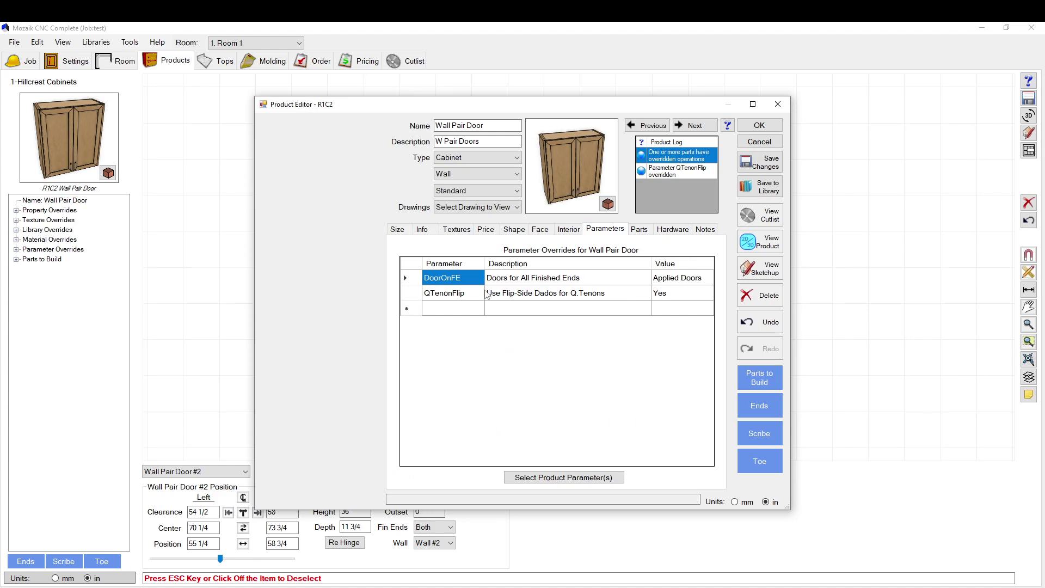
left_click(410, 292)
left_click(759, 295)
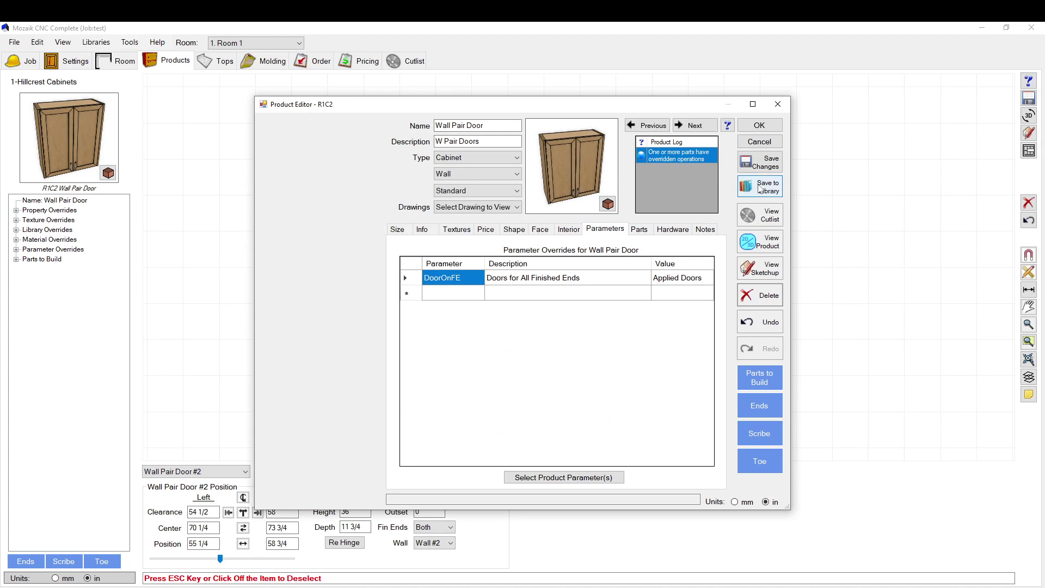
left_click(758, 141)
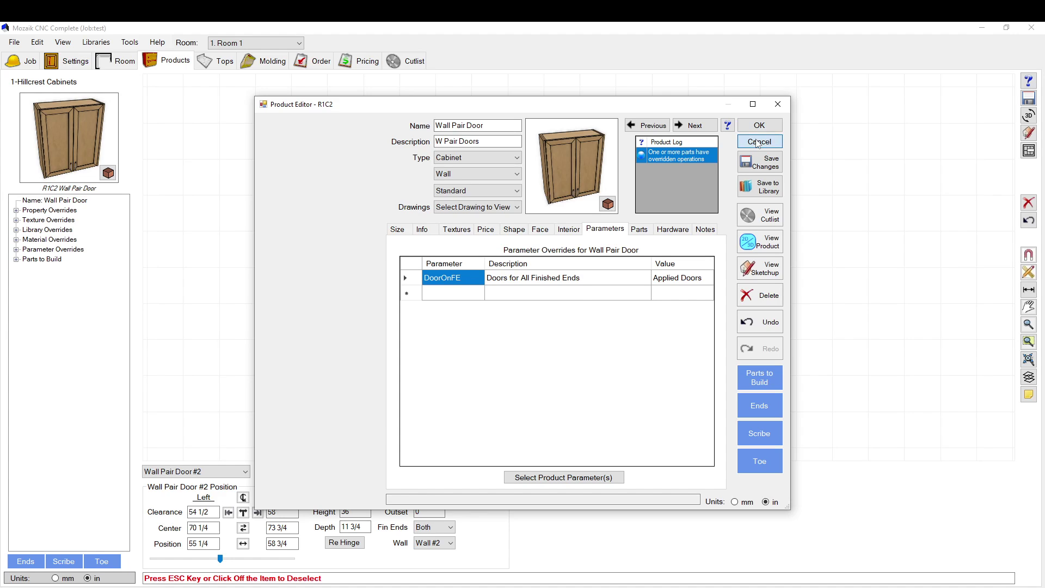
left_click(504, 341)
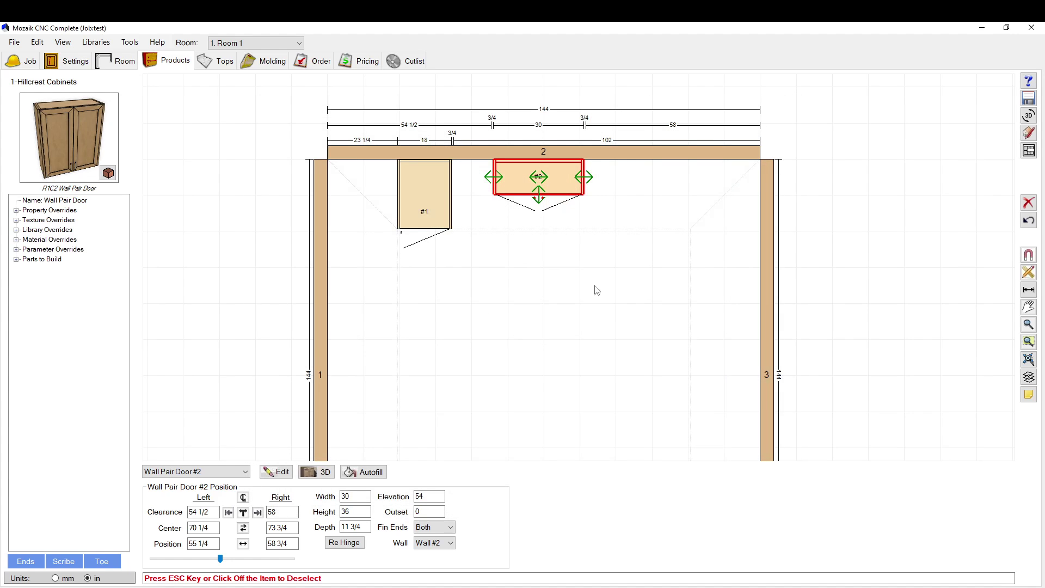
Reopen the CNC panel fastener templates from the hardware library and show the Wall cabinet type.
left_click(96, 42)
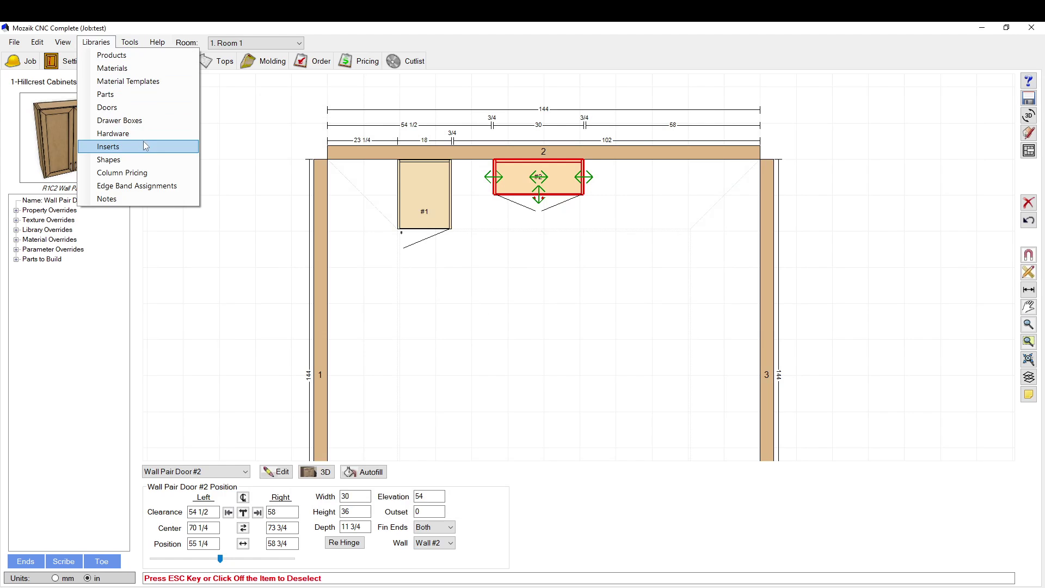
left_click(339, 167)
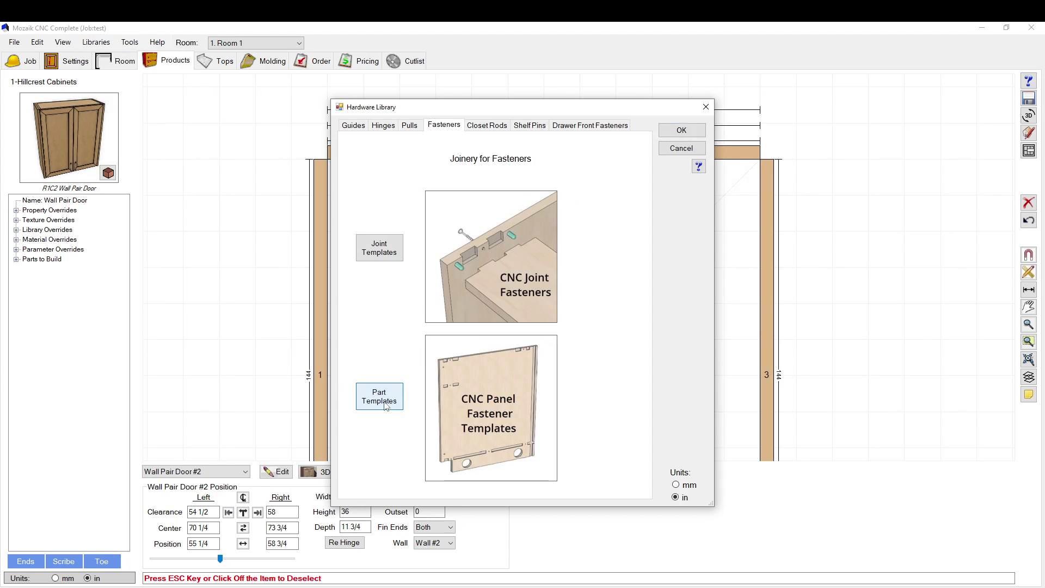
left_click(383, 404)
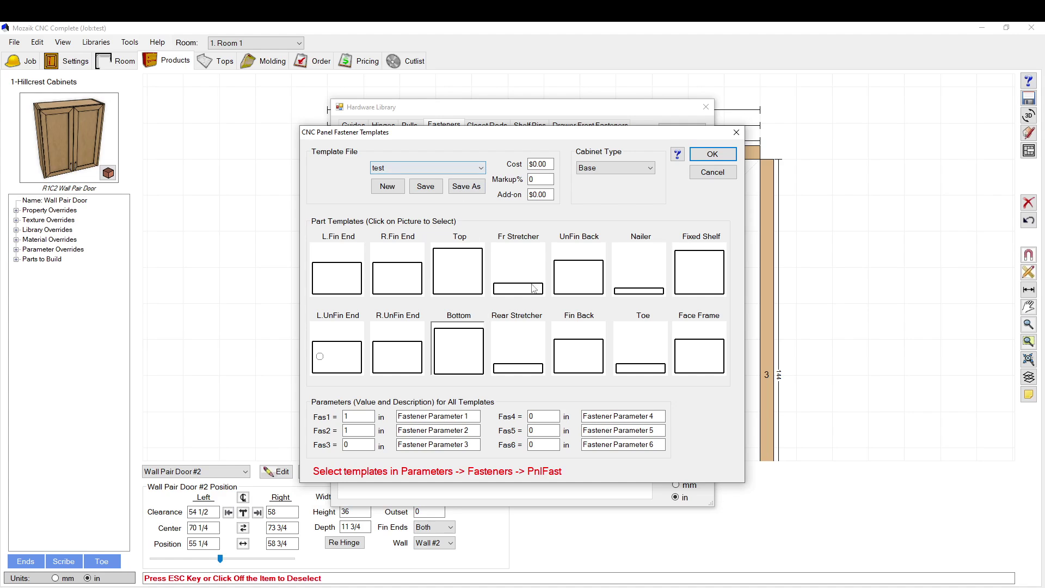
left_click(616, 168)
left_click(614, 193)
Open the Wall Bottom template's operations and select its groove to review the size and position settings.
left_click(471, 287)
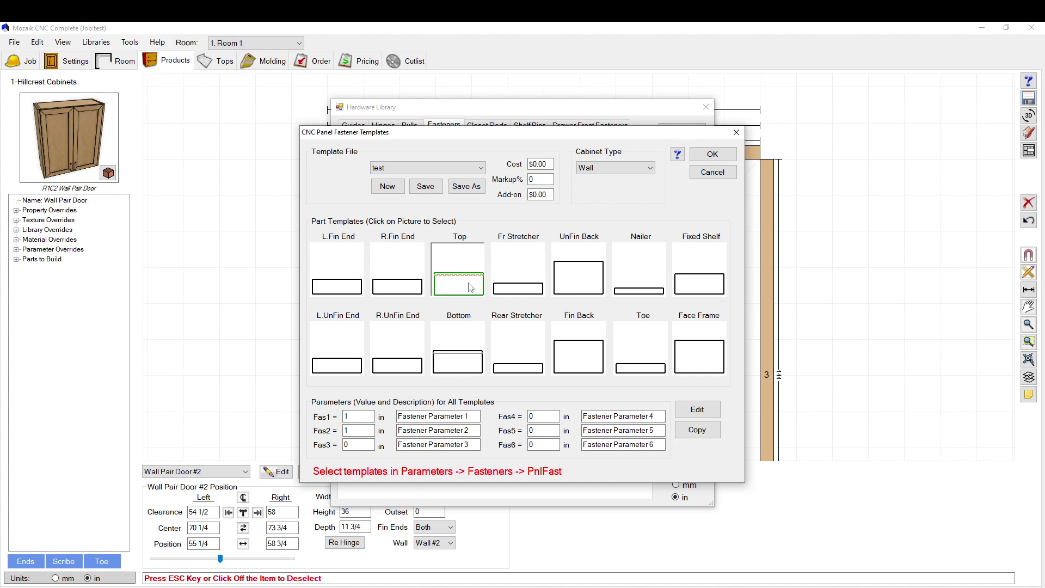
left_click(468, 358)
left_click(698, 410)
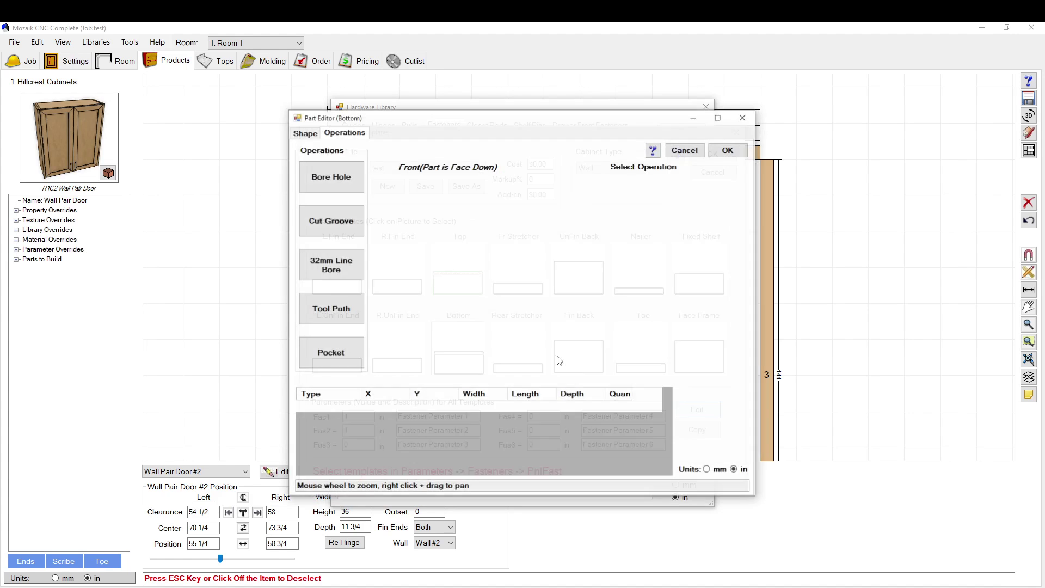
left_click(466, 287)
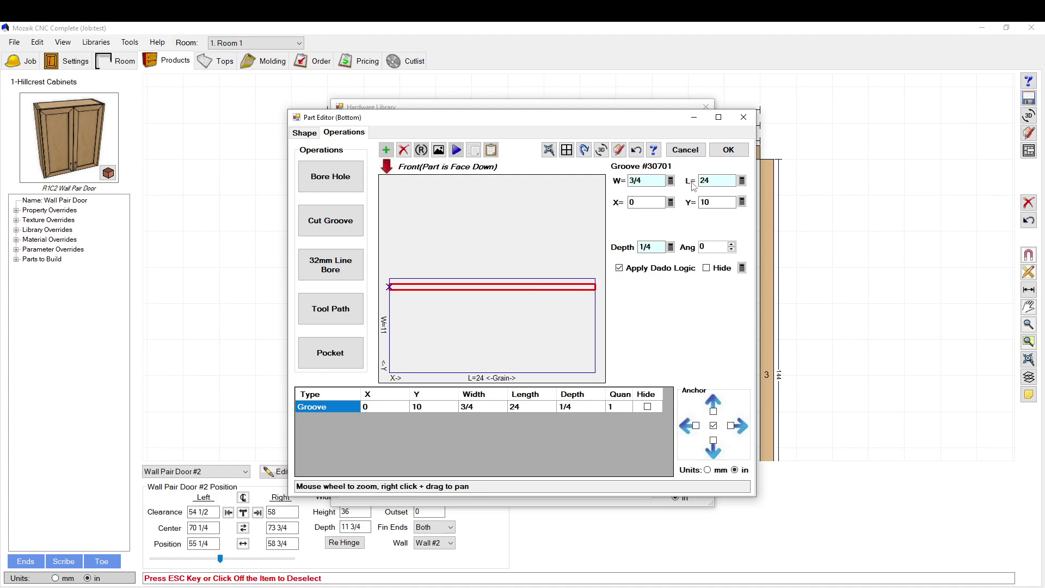
Set the default Y formula of the Wall Bottom template's groove to 1.
left_click(742, 202)
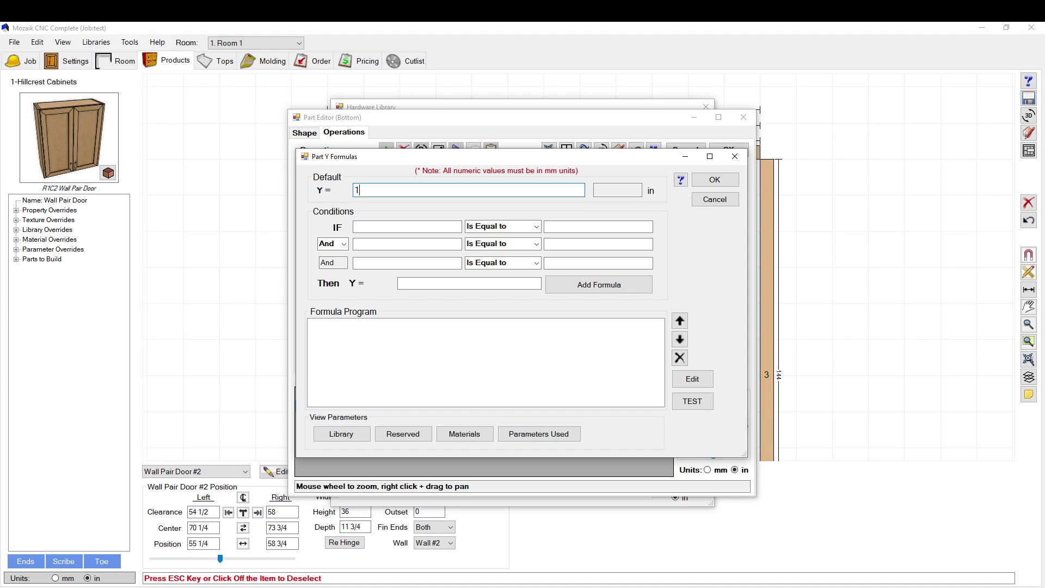
left_click(427, 361)
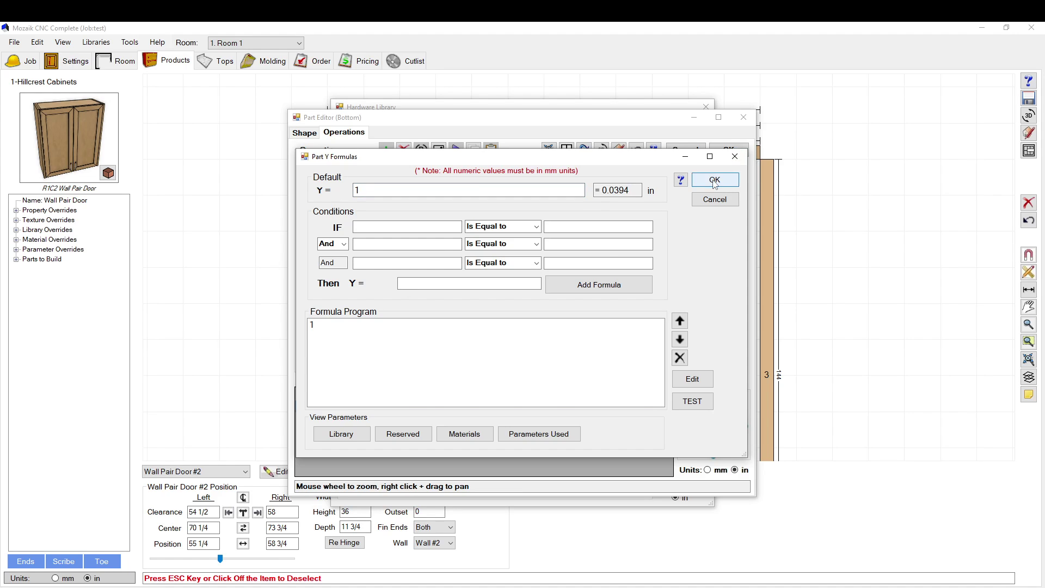
left_click(714, 178)
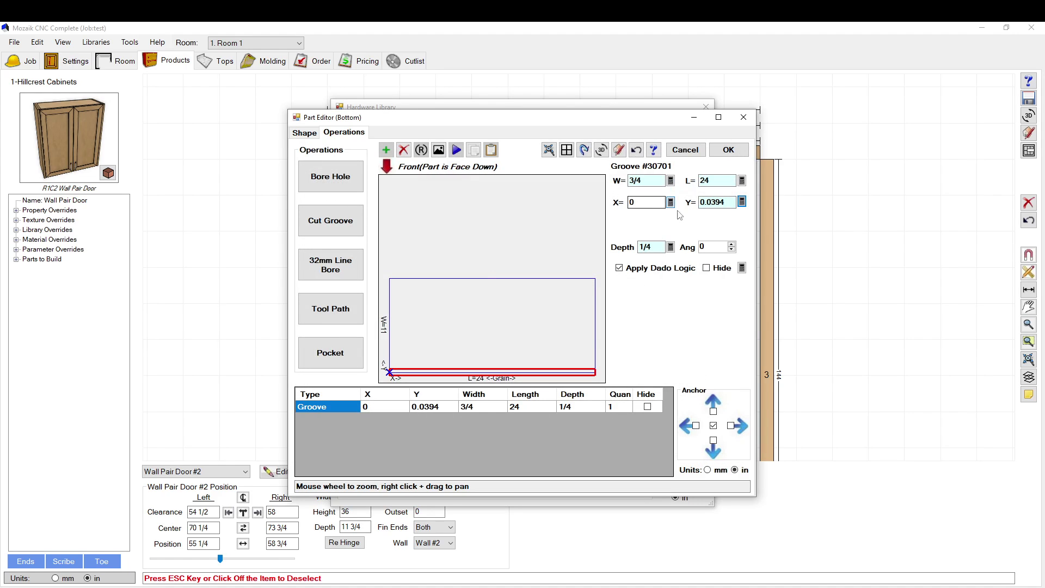
Set the groove's default Y formula to 1*tomm, then accept the template changes and close the hardware library.
left_click(741, 202)
left_click(397, 186)
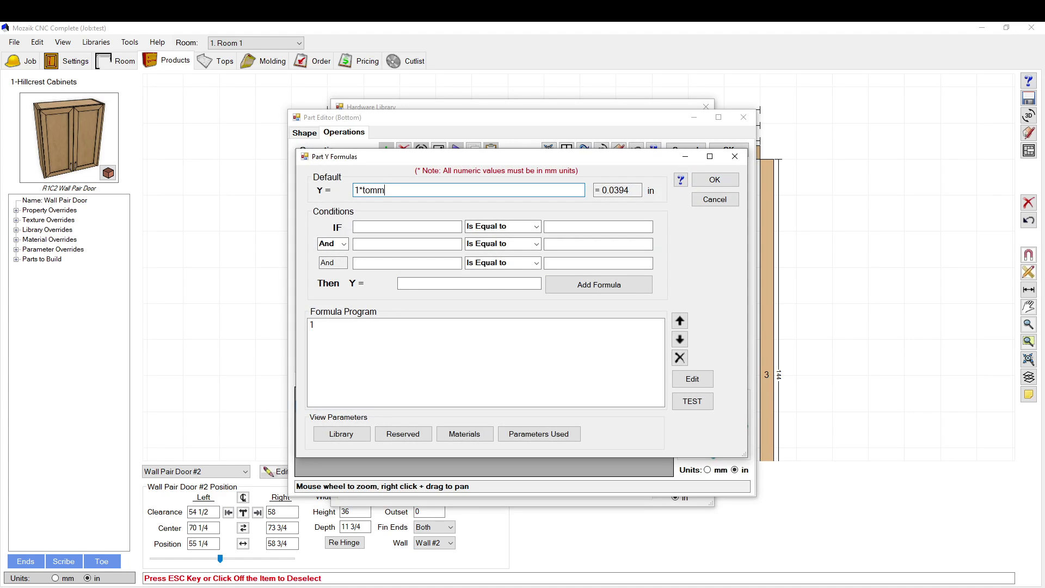
left_click(714, 179)
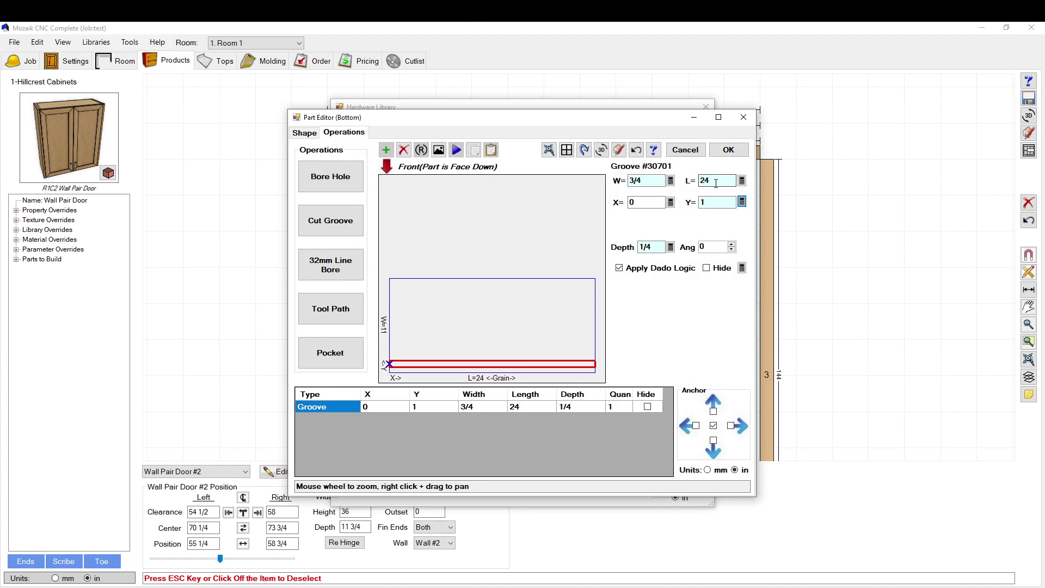
left_click(729, 150)
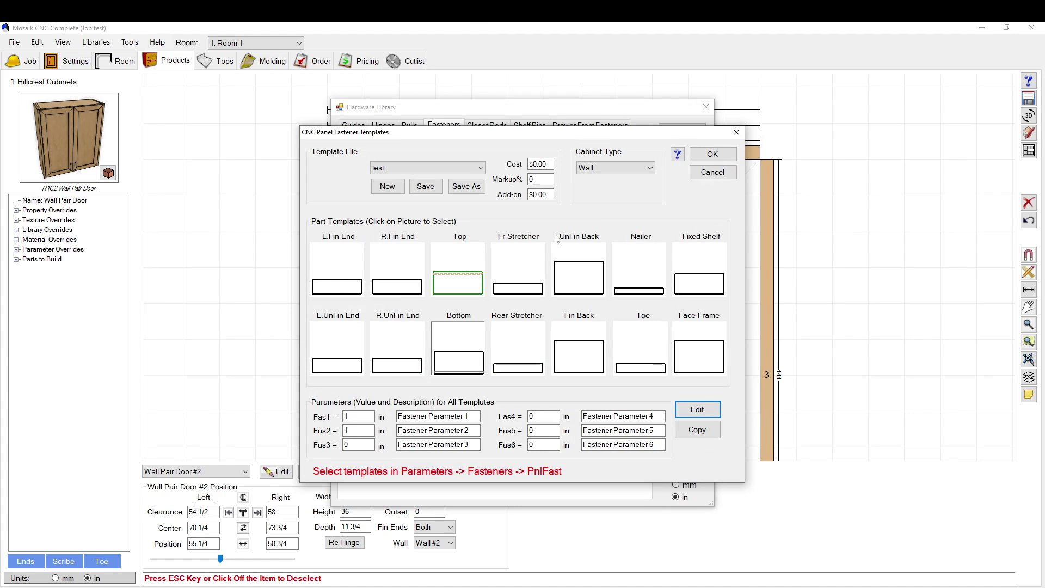
left_click(701, 159)
left_click(679, 131)
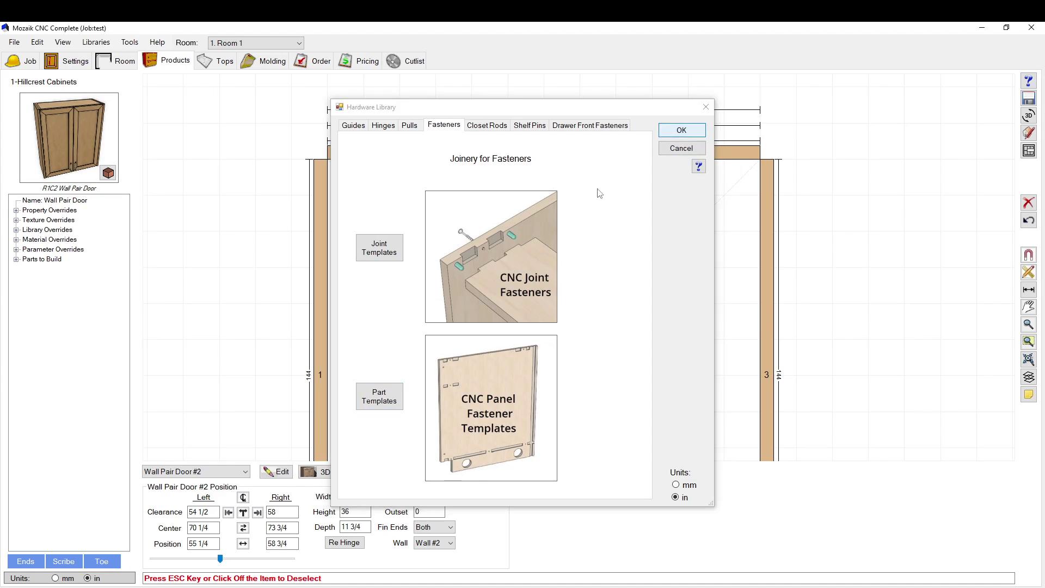
Inspect the groove operations on wall cabinet #2's Bottom part, cancel out of the part and close the product editor.
double_click(566, 179)
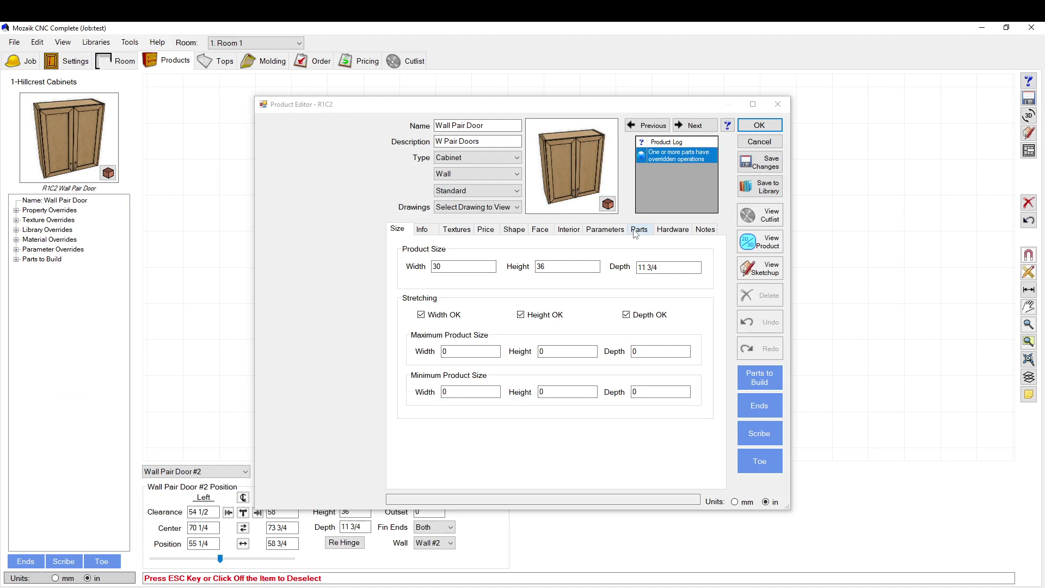
left_click(639, 229)
scroll(509, 383, "down", 1)
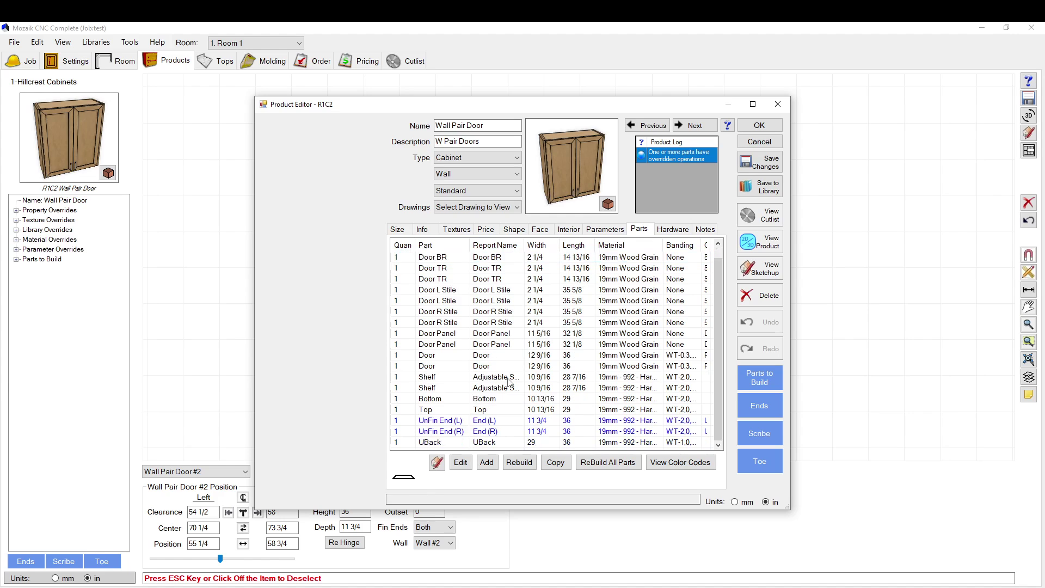
double_click(435, 399)
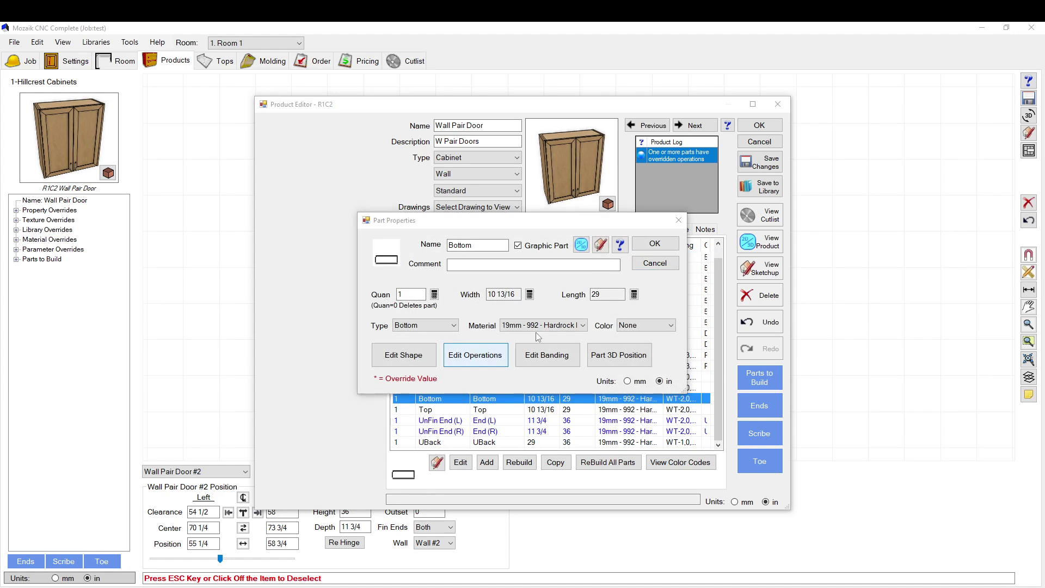
left_click(476, 355)
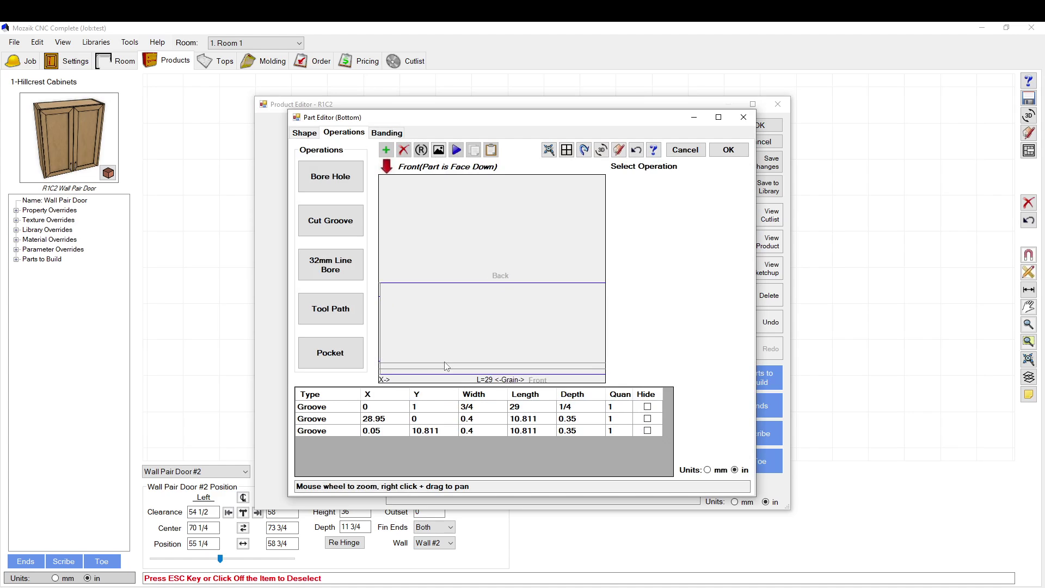
scroll(447, 366, "down", 3)
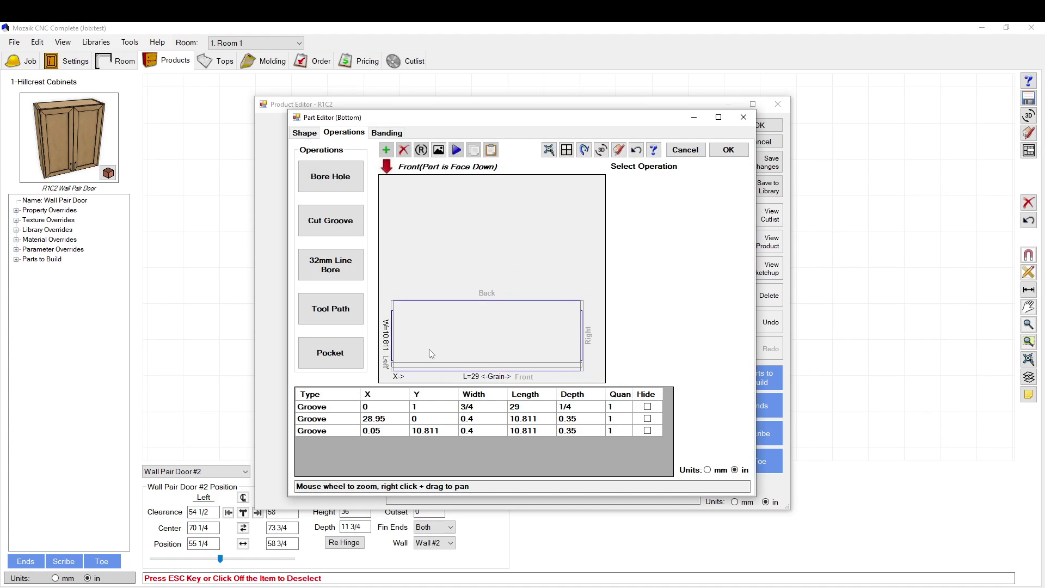
scroll(445, 349, "down", 2)
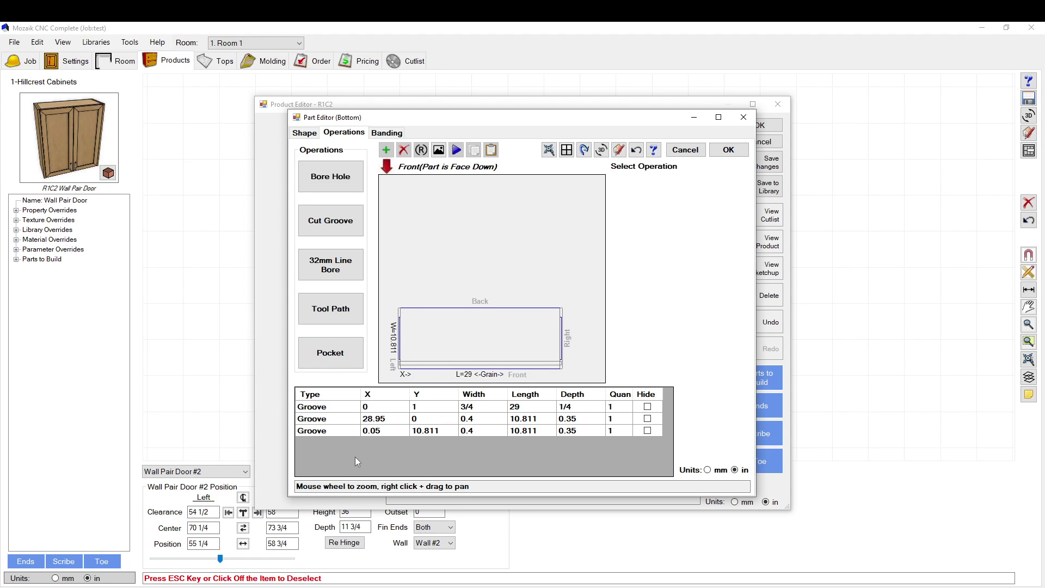
left_click(685, 150)
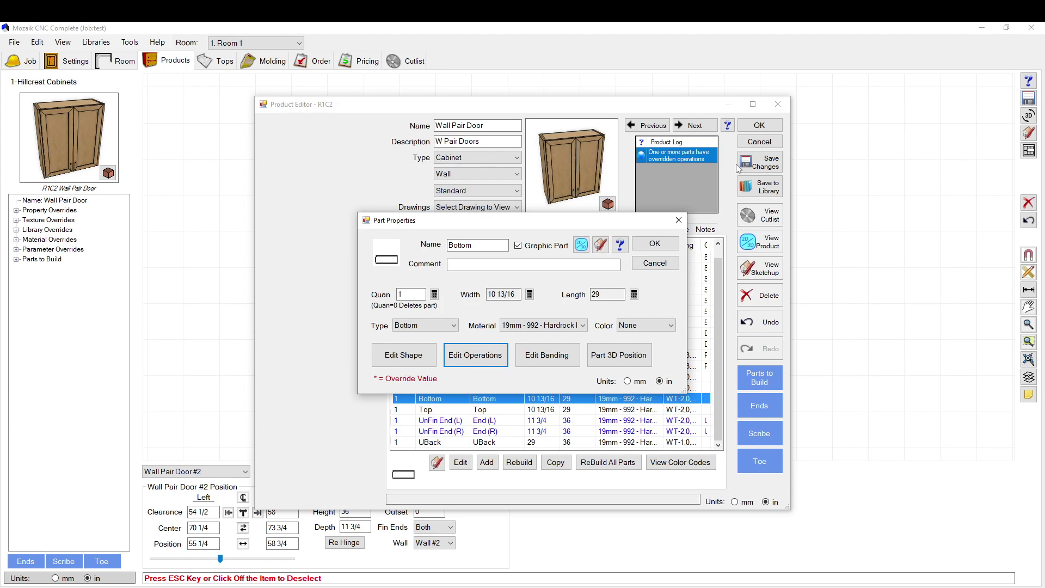
left_click(654, 263)
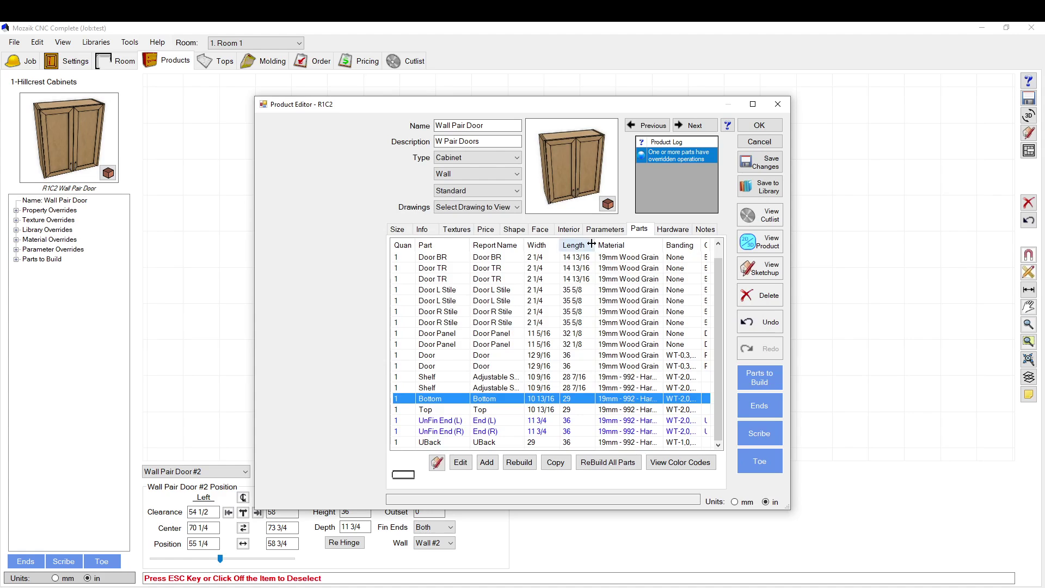
left_click(619, 229)
left_click(760, 125)
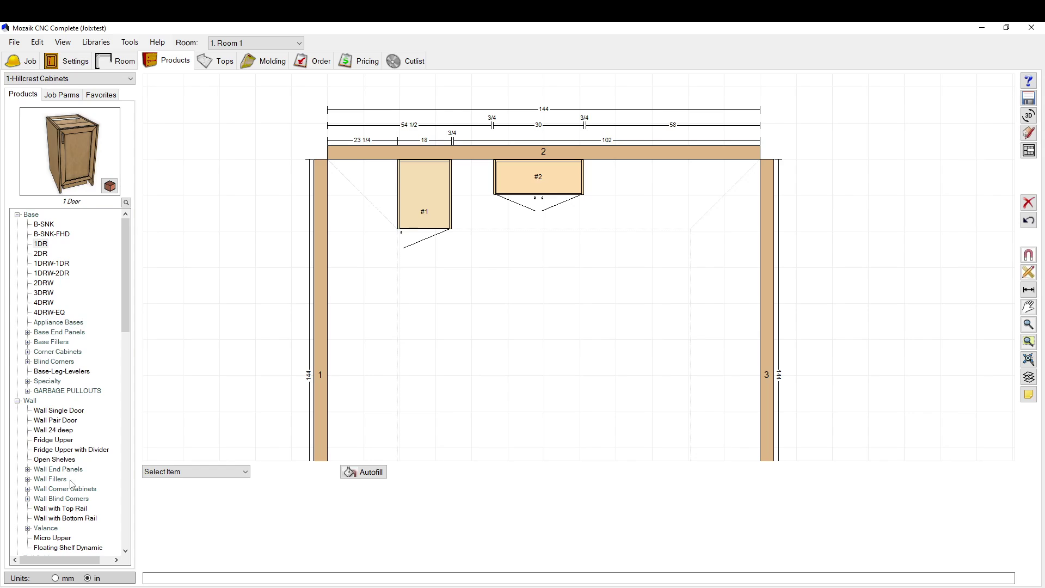
Place a Wall Single Door cabinet on wall 2, directly beside wall cabinet #2 on its free side.
left_click(45, 421)
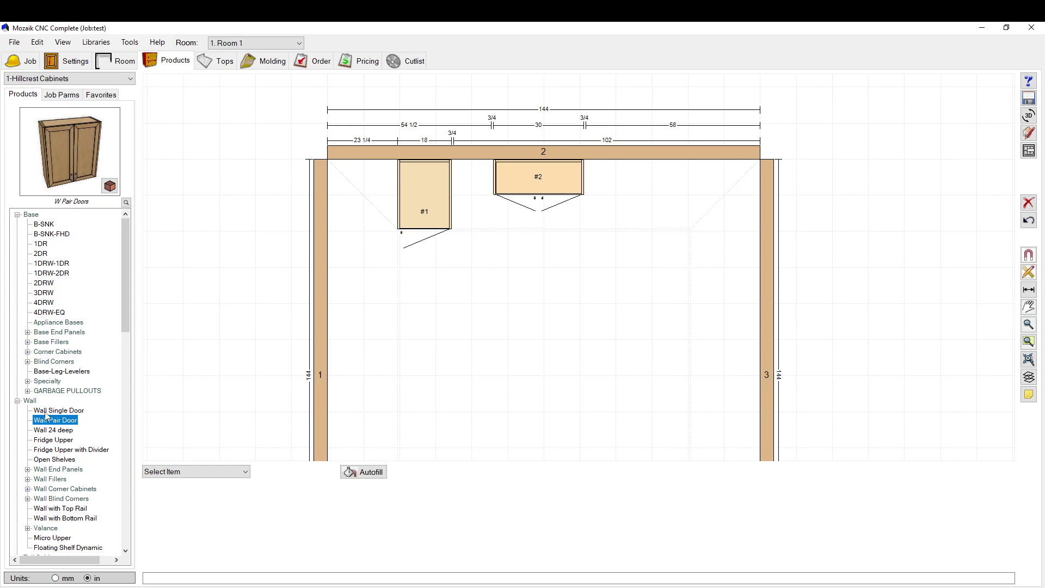
left_click_drag(46, 414, 623, 201)
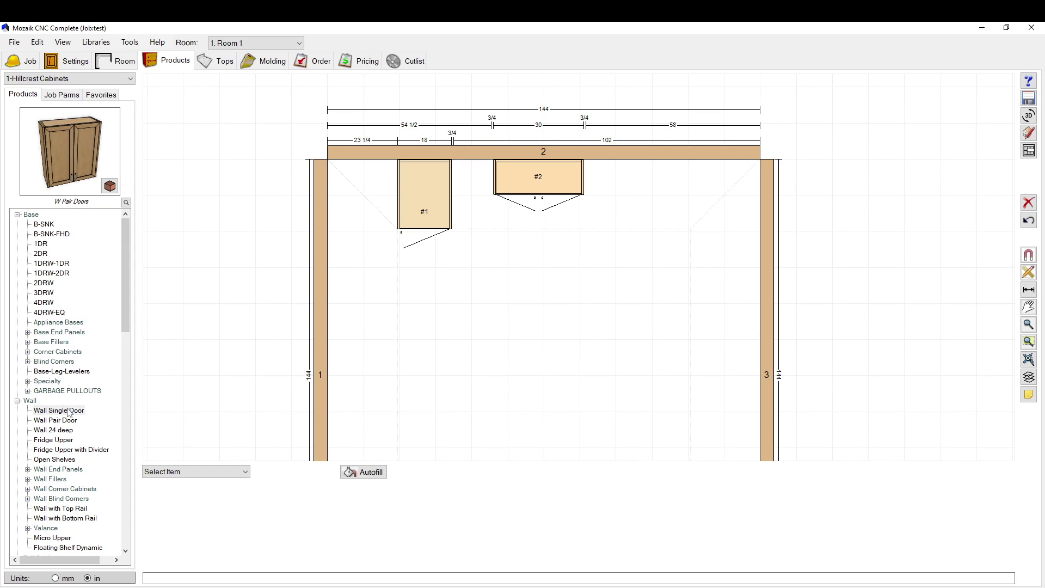
left_click_drag(69, 413, 615, 176)
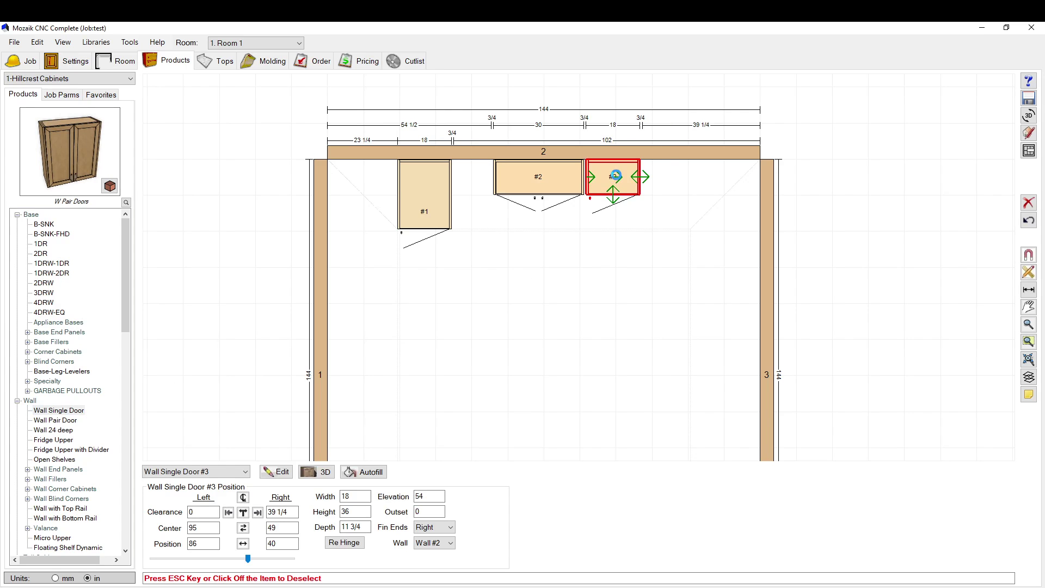
Inspect the Bottom part's operations in the Wall Single Door cabinet, and exit the product editor without saving changes.
double_click(616, 176)
left_click(639, 229)
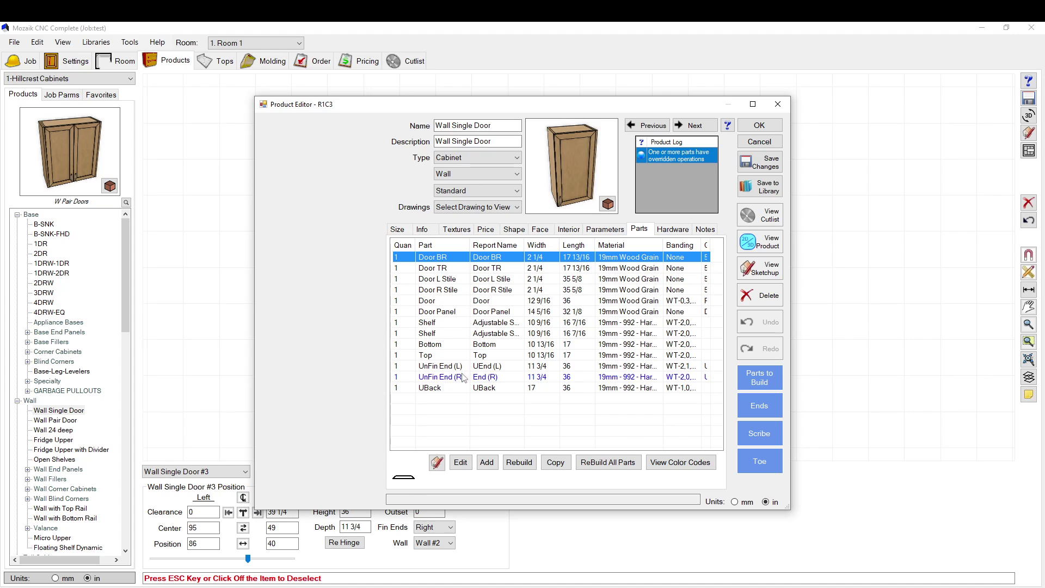
double_click(448, 344)
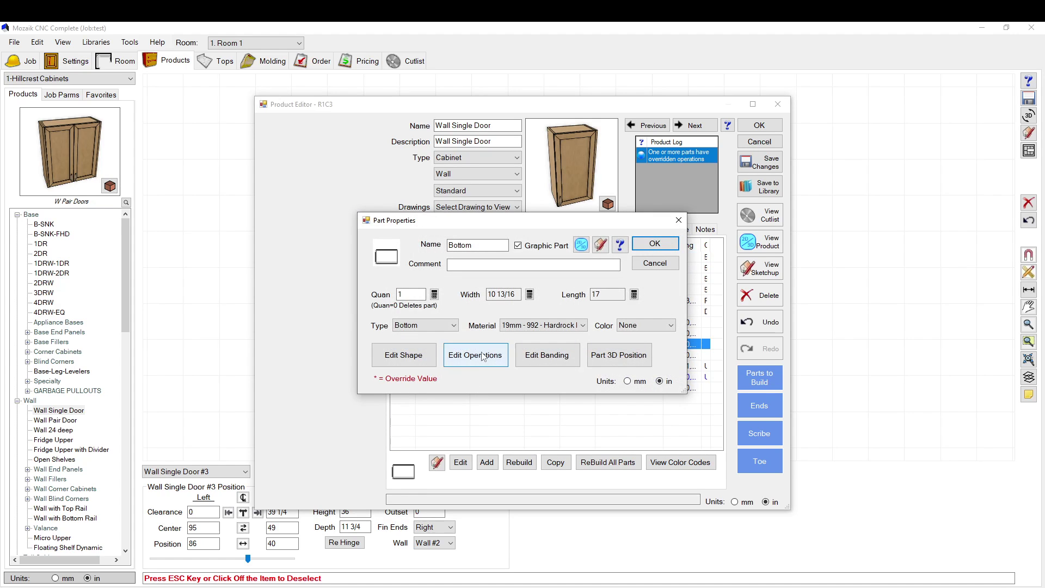
left_click(455, 360)
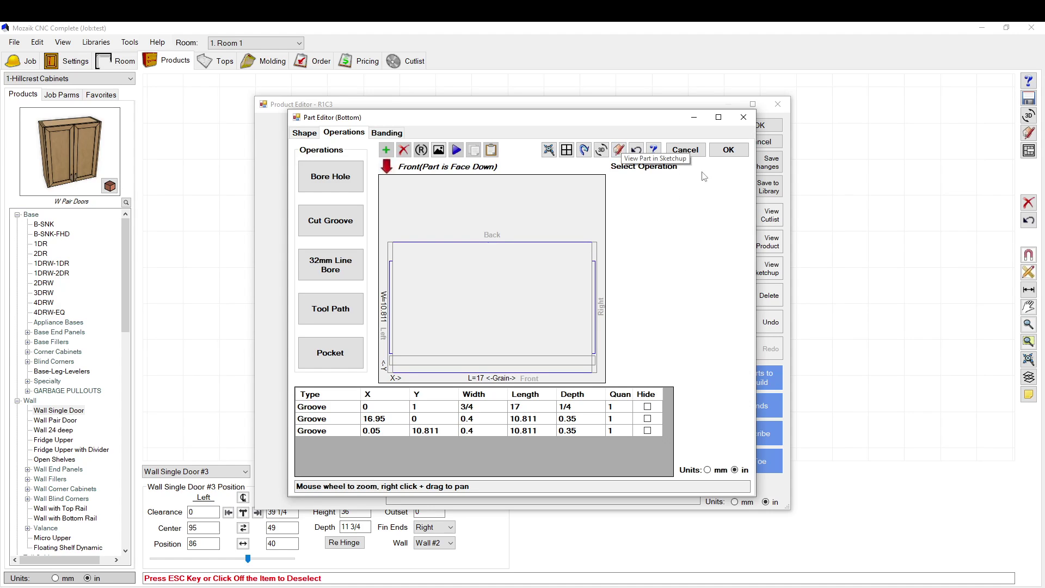
left_click(682, 149)
left_click(653, 264)
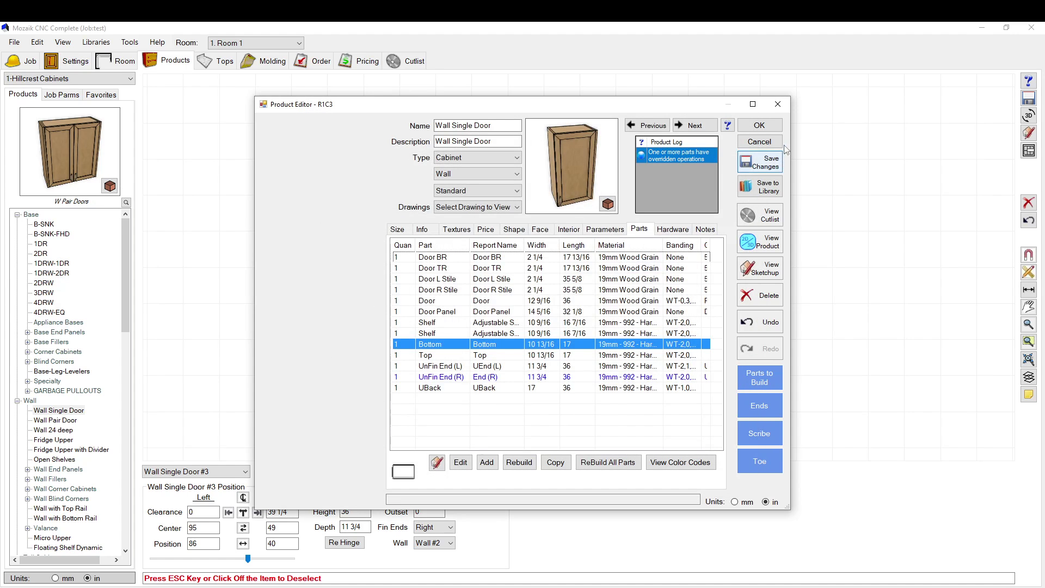
left_click(759, 142)
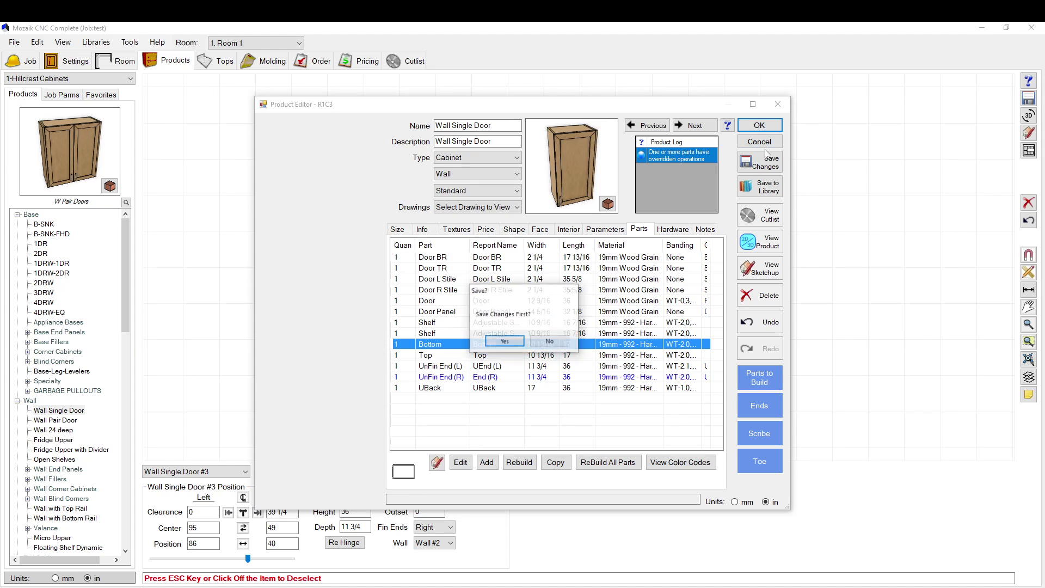
left_click(550, 340)
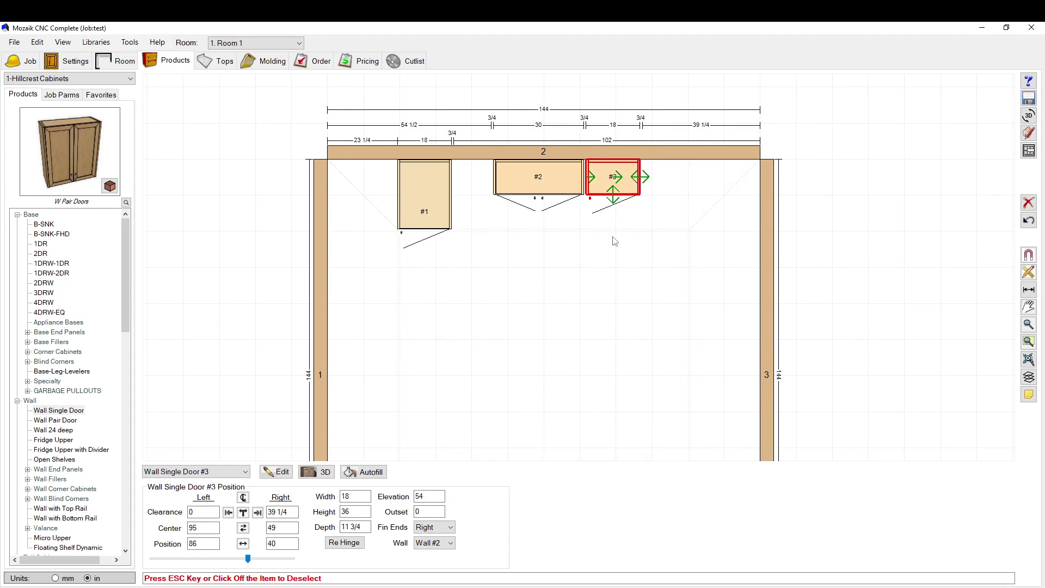
Open the job parameters for this job.
left_click(37, 43)
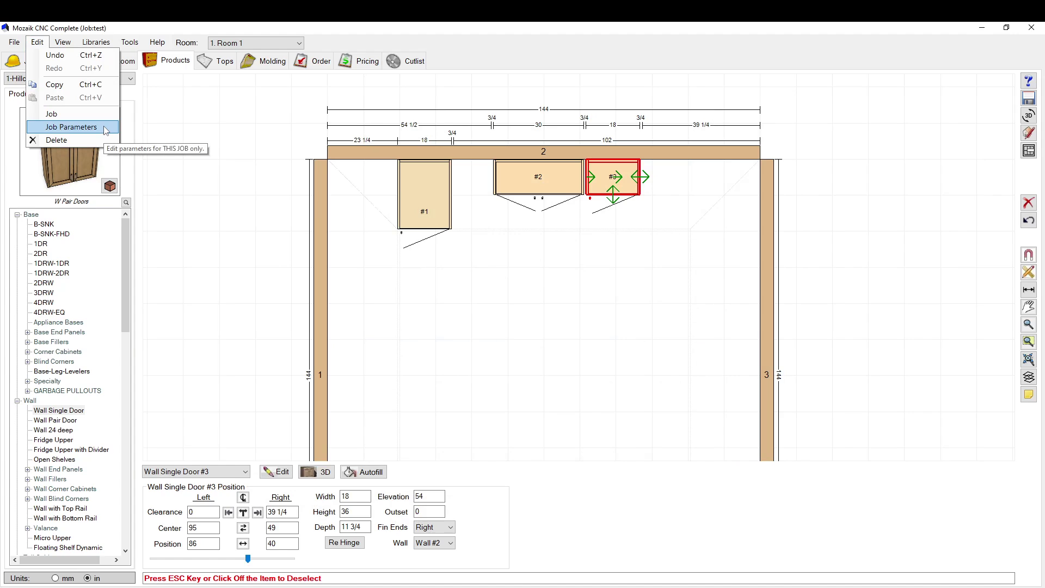